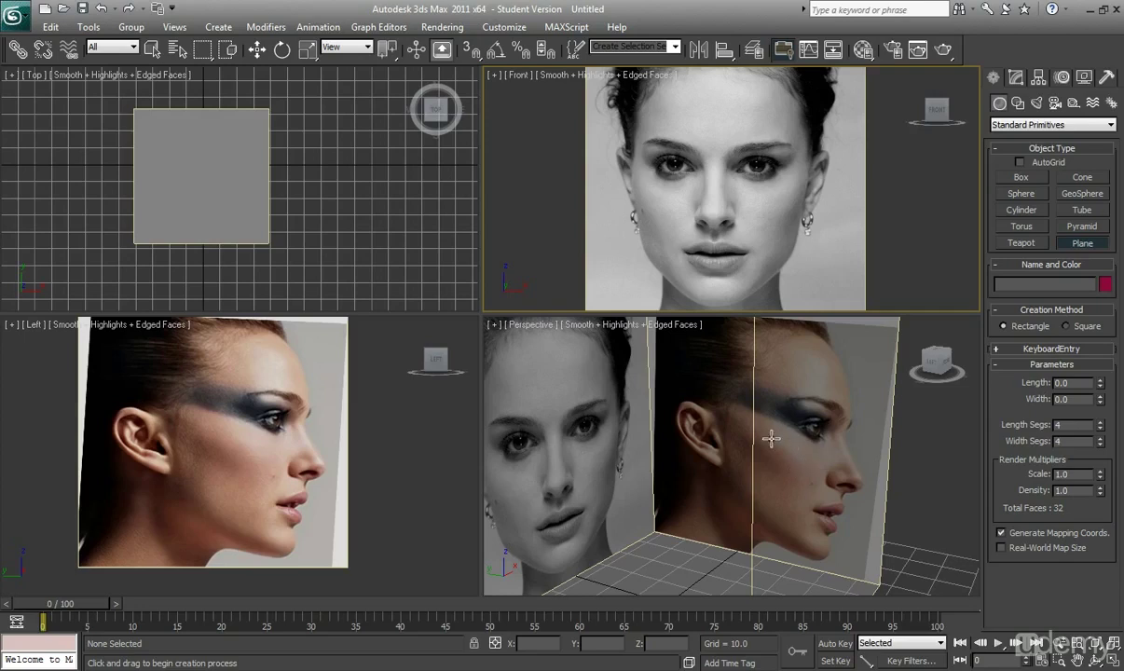
Examine the reference image planes in the Perspective, Front and Left viewports.
{"action": "left_click", "coordinate": [701, 429]}
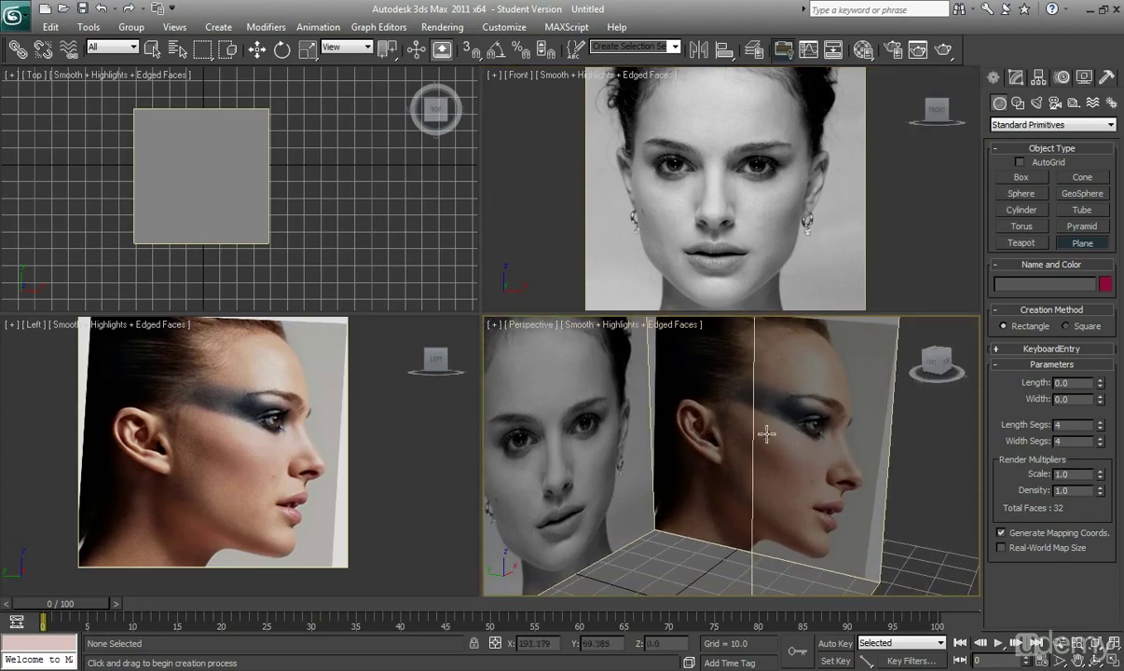
{"action": "left_click", "coordinate": [1082, 244]}
{"action": "middle_click_drag", "start_coordinate": [690, 519], "coordinate": [664, 516]}
{"action": "scroll", "coordinate": [678, 522], "scroll_direction": "down", "scroll_amount": 3}
{"action": "scroll", "coordinate": [691, 462], "scroll_direction": "down", "scroll_amount": 3}
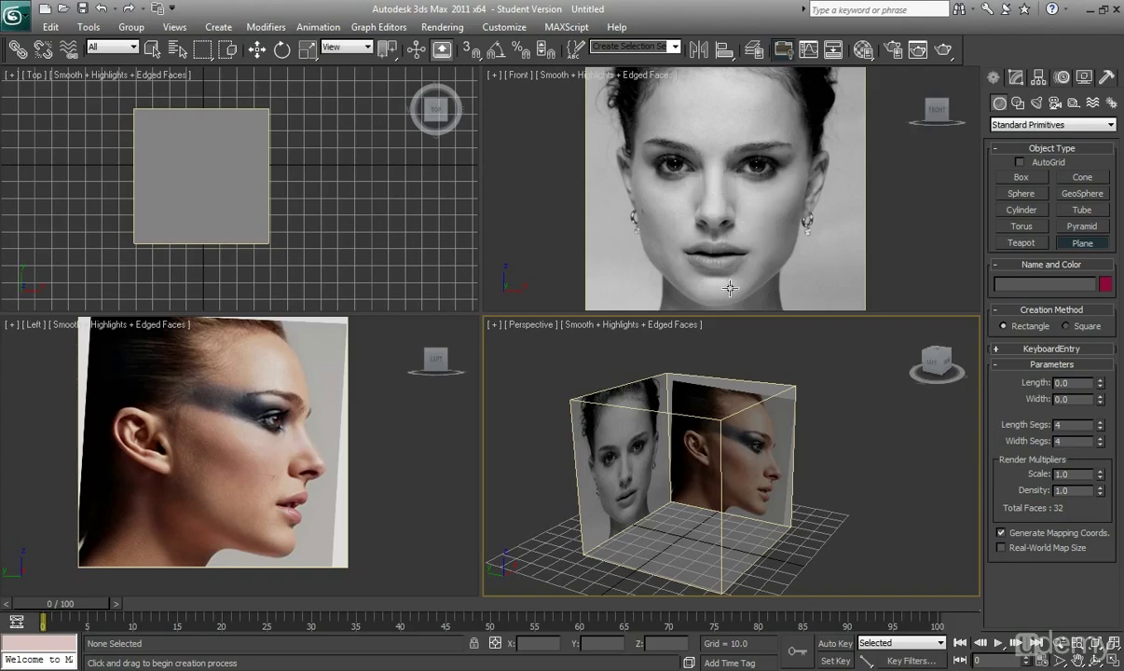
{"action": "middle_click_drag", "start_coordinate": [735, 199], "coordinate": [728, 221]}
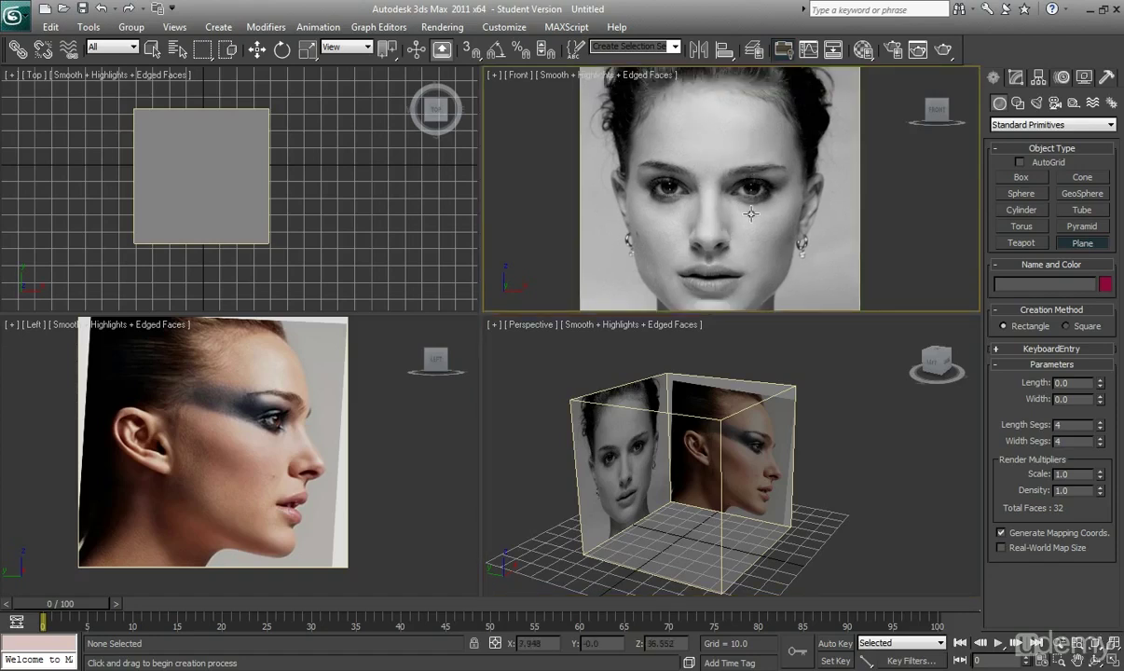
{"action": "scroll", "coordinate": [727, 205], "scroll_direction": "up", "scroll_amount": 6}
{"action": "scroll", "coordinate": [730, 206], "scroll_direction": "down", "scroll_amount": 7}
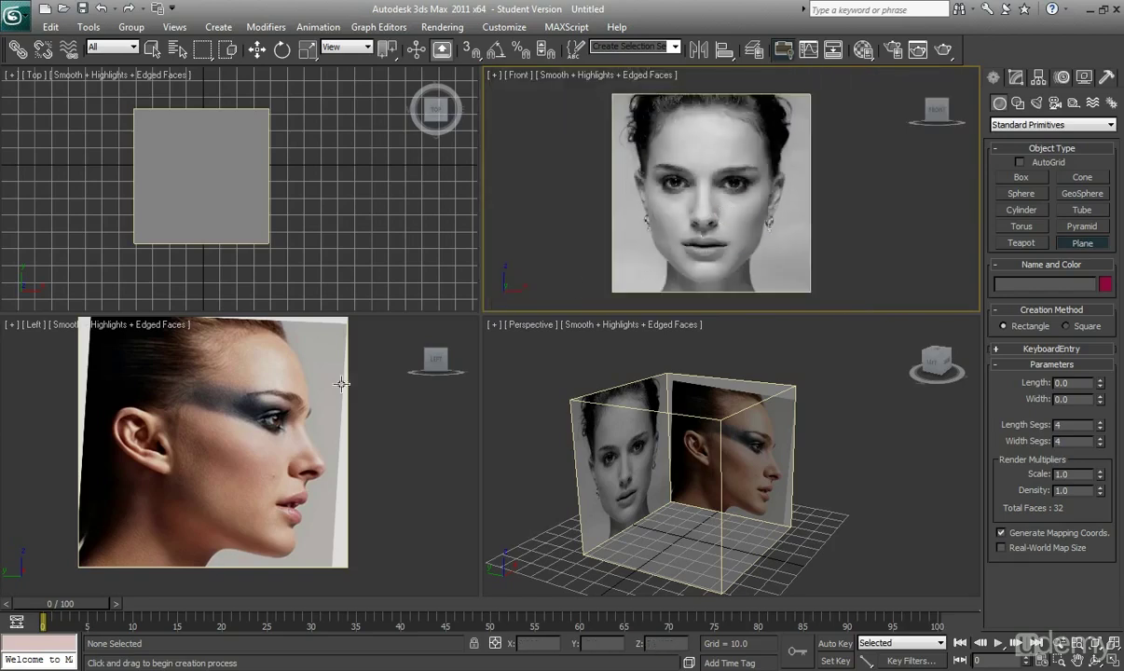
{"action": "middle_click_drag", "start_coordinate": [220, 402], "coordinate": [232, 439]}
{"action": "middle_click_drag", "start_coordinate": [624, 225], "coordinate": [600, 222]}
{"action": "middle_click", "coordinate": [274, 426]}
{"action": "middle_click_drag", "start_coordinate": [274, 425], "coordinate": [272, 424]}
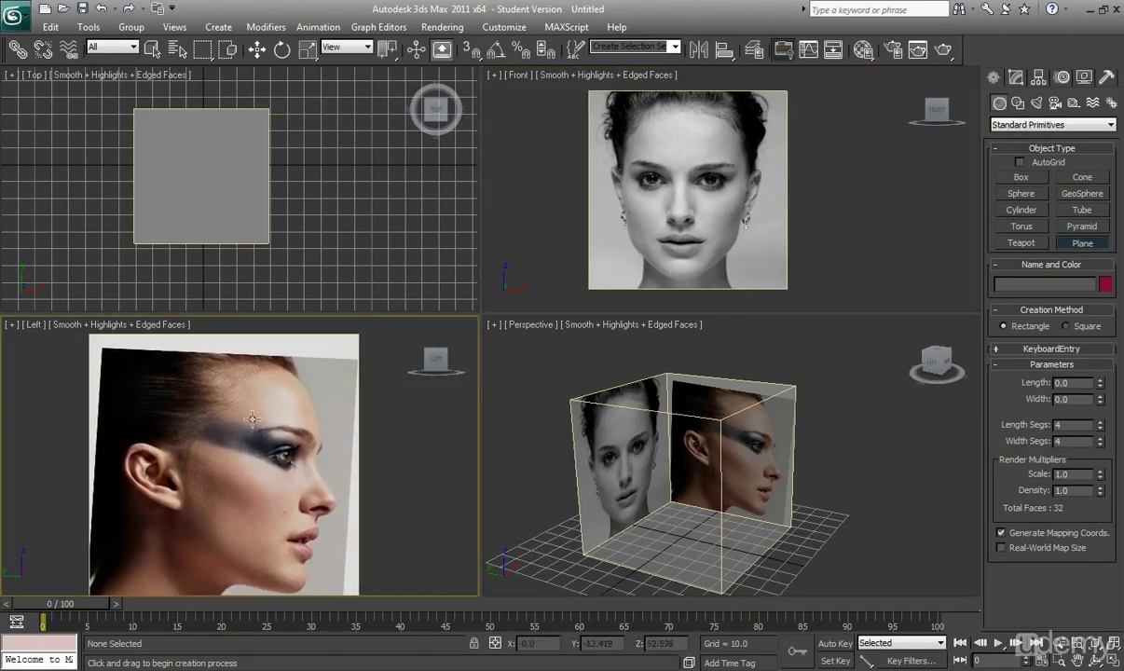
Show the grids in the Front and Left viewports.
{"action": "left_click", "coordinate": [492, 75]}
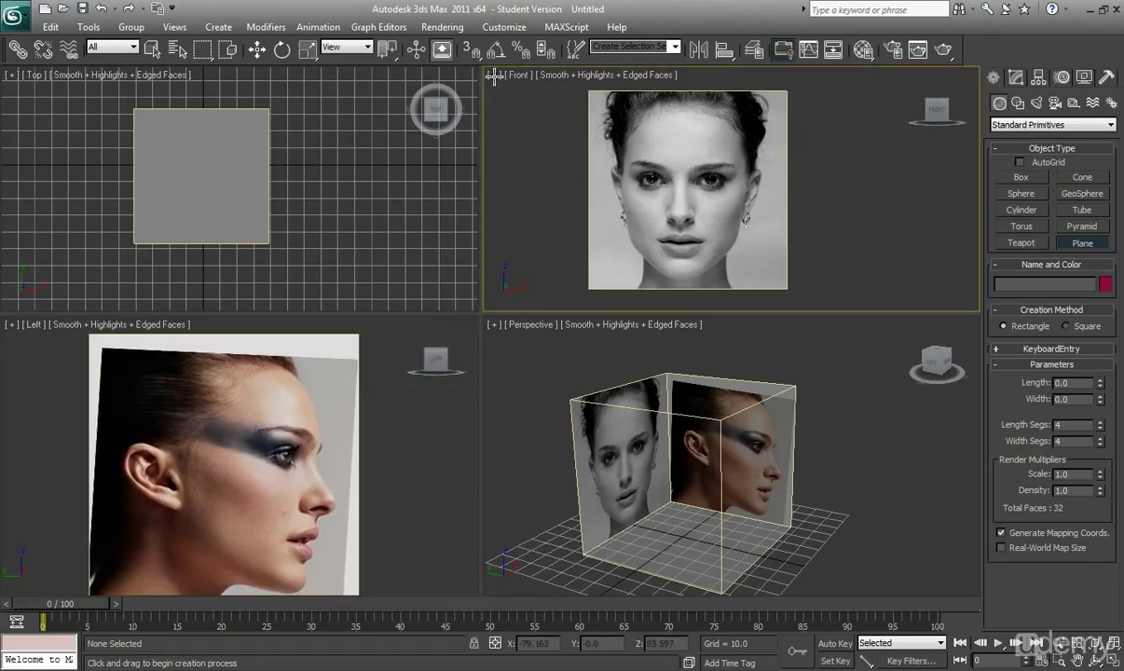
{"action": "mouse_move", "coordinate": [535, 203]}
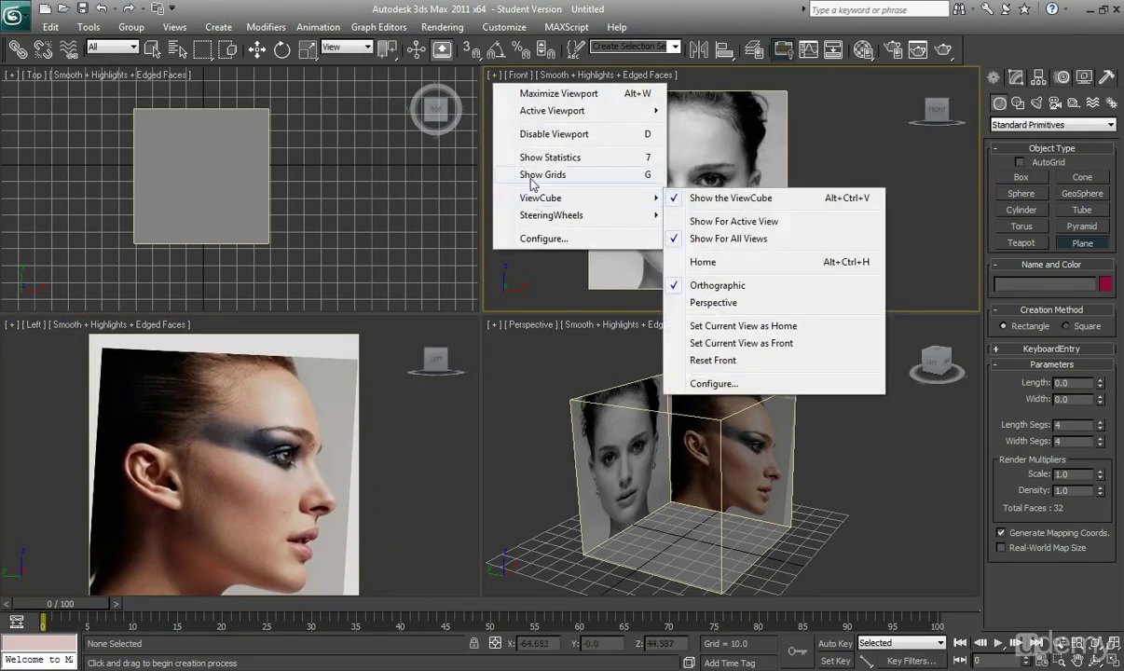
{"action": "left_click", "coordinate": [508, 175]}
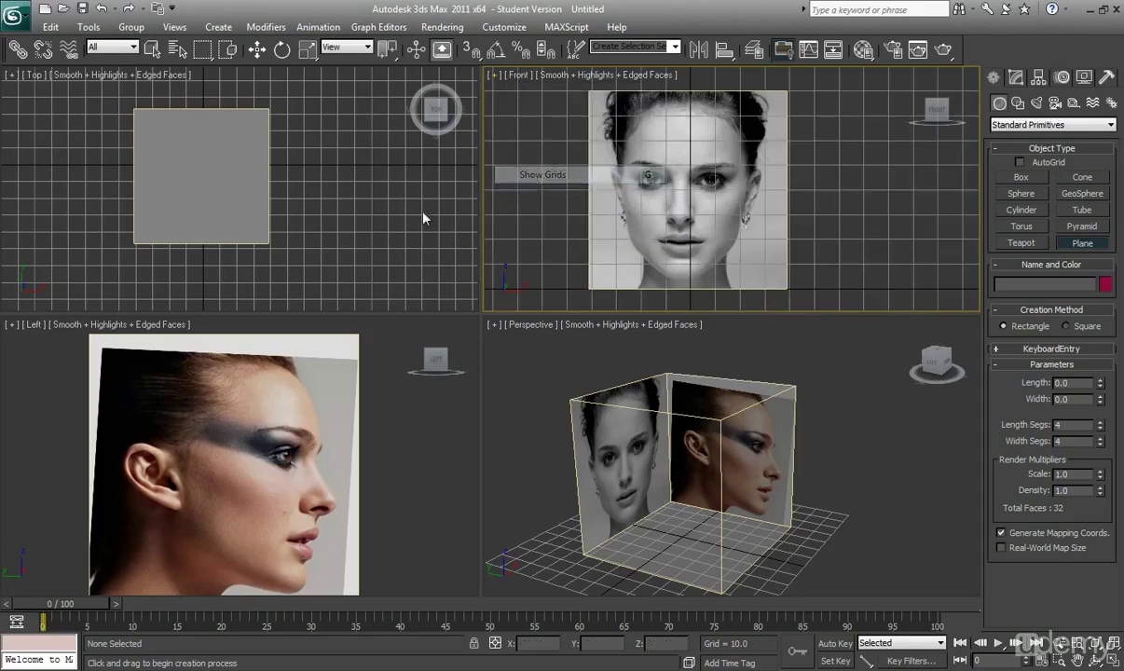
{"action": "left_click", "coordinate": [11, 324]}
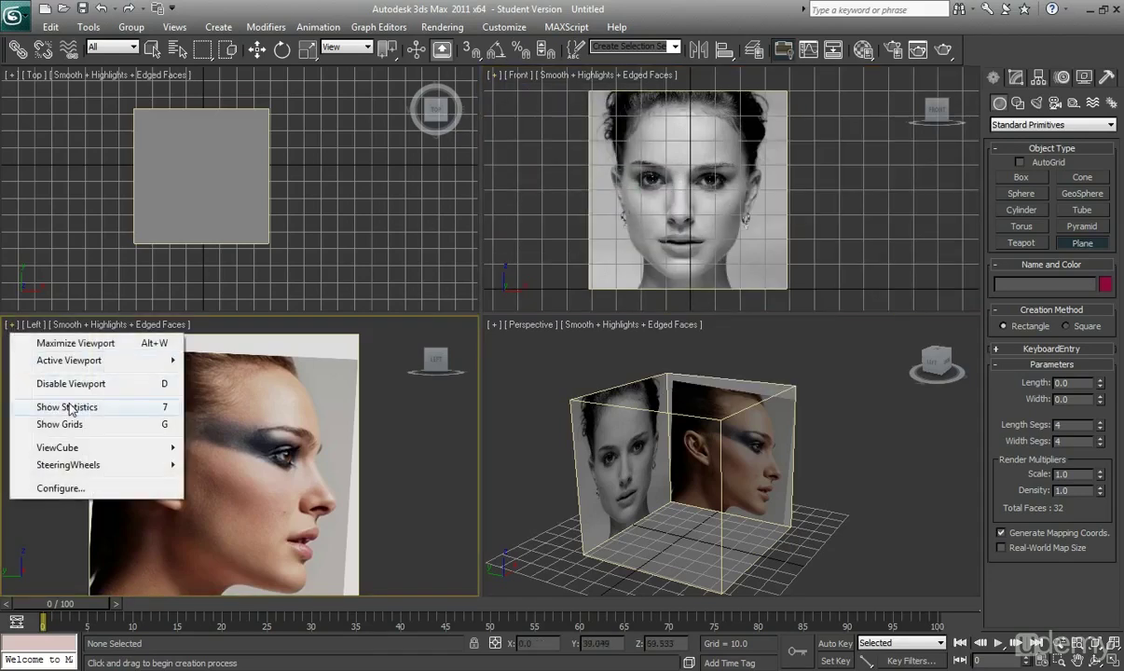
{"action": "left_click", "coordinate": [59, 424]}
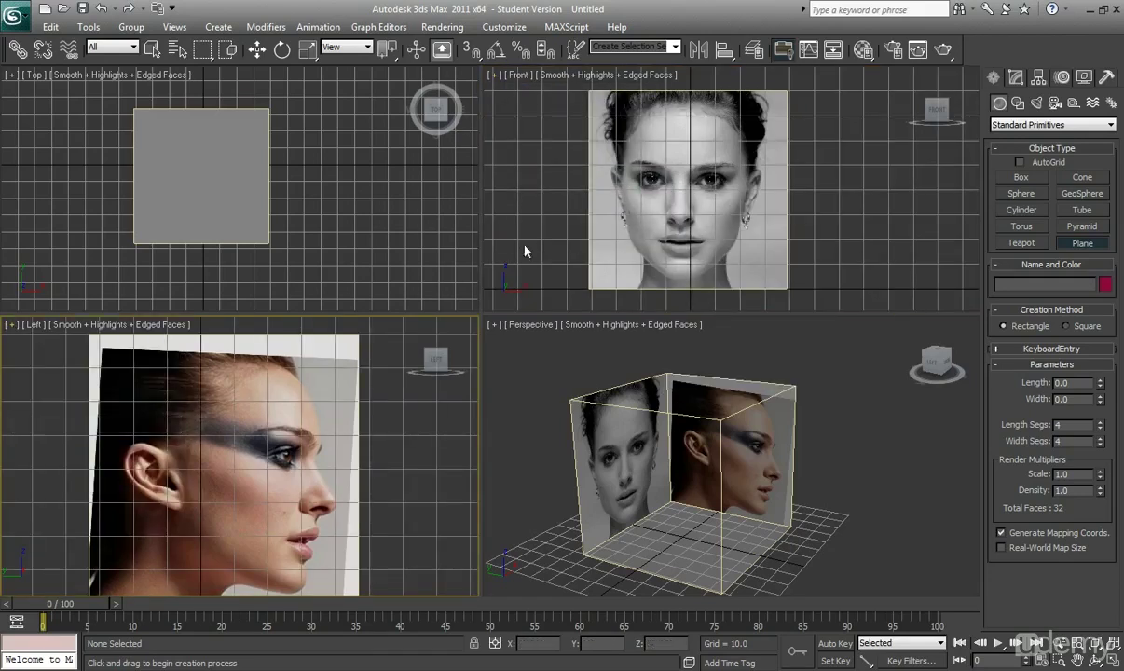
Hide the grids in the Front and Left viewports again.
{"action": "left_click", "coordinate": [498, 82]}
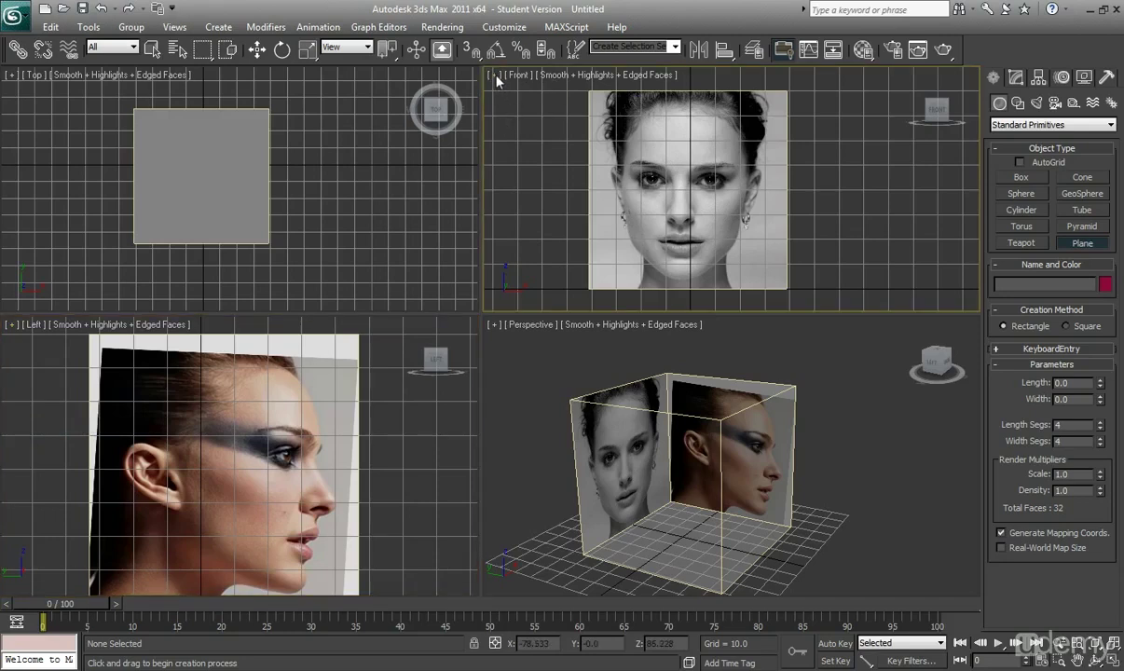
{"action": "left_click", "coordinate": [494, 75]}
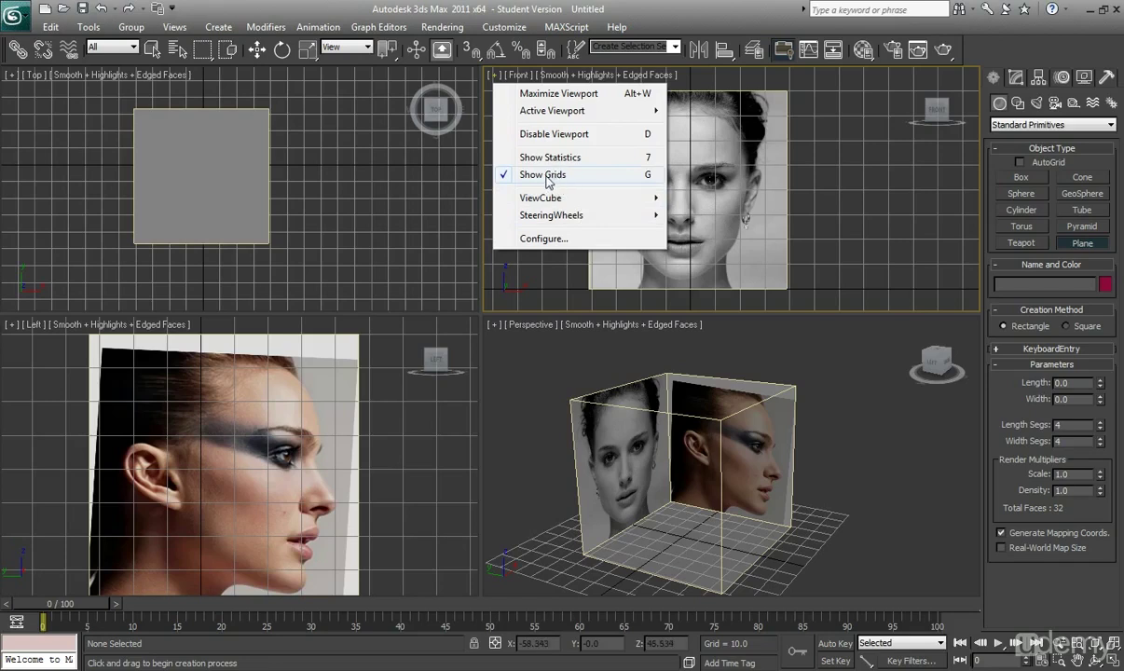
{"action": "left_click", "coordinate": [548, 178]}
{"action": "left_click", "coordinate": [11, 324]}
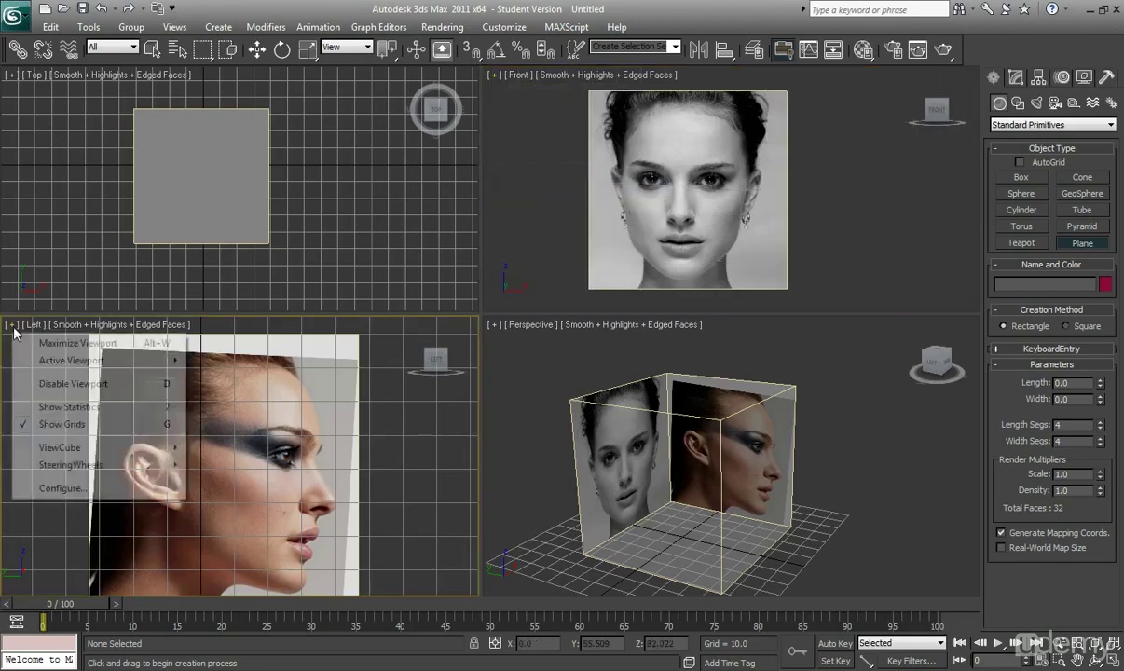
{"action": "left_click", "coordinate": [97, 424]}
Compare the eyes, nose, mouth and ears of the face between the Front and Left reference images.
{"action": "middle_click_drag", "start_coordinate": [285, 462], "coordinate": [275, 447]}
{"action": "scroll", "coordinate": [705, 245], "scroll_direction": "up", "scroll_amount": 2}
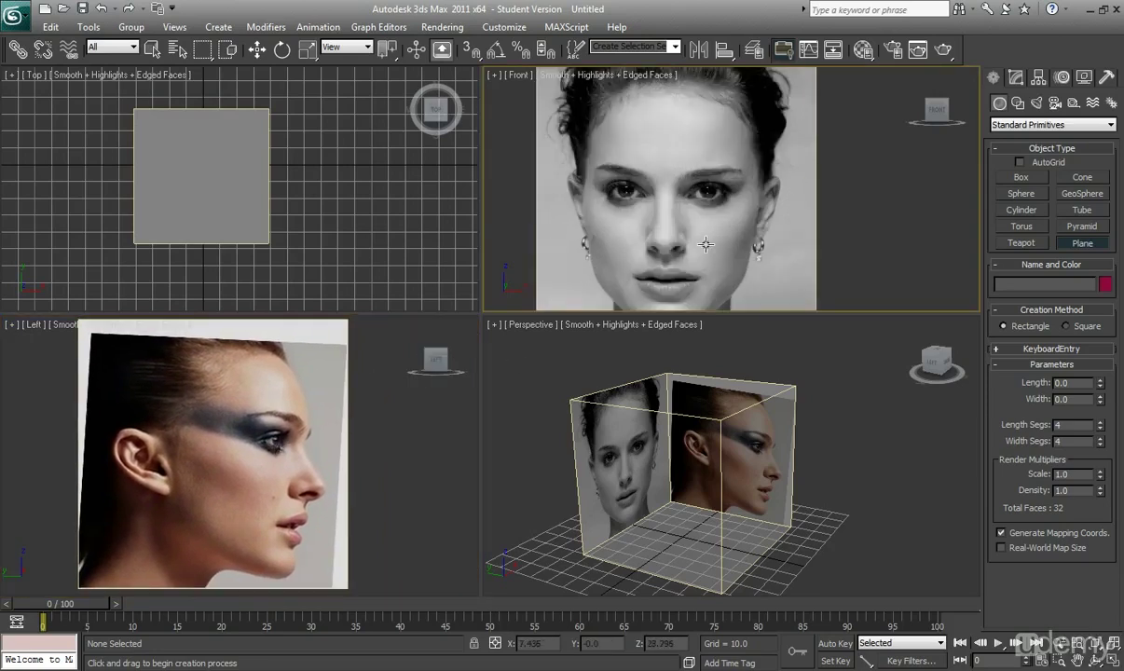
{"action": "mouse_move", "coordinate": [667, 254]}
{"action": "middle_mouse_down"}
{"action": "mouse_move", "coordinate": [685, 248]}
{"action": "mouse_move", "coordinate": [661, 241]}
{"action": "middle_mouse_up"}
{"action": "scroll", "coordinate": [682, 243], "scroll_direction": "down", "scroll_amount": 2}
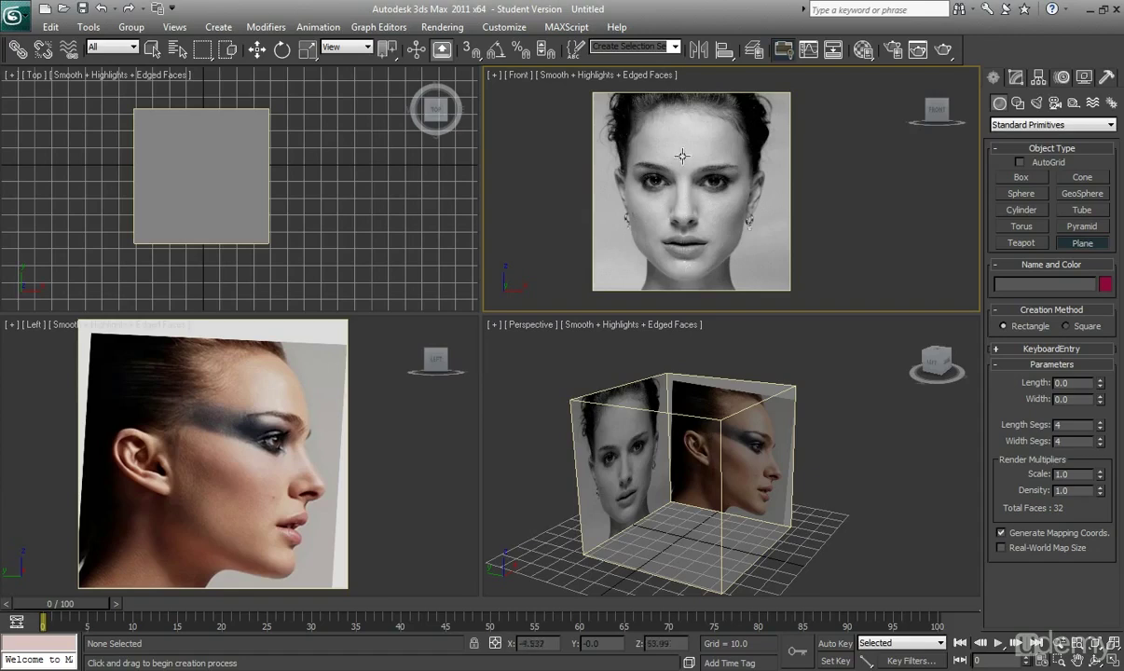
{"action": "scroll", "coordinate": [736, 196], "scroll_direction": "up", "scroll_amount": 5}
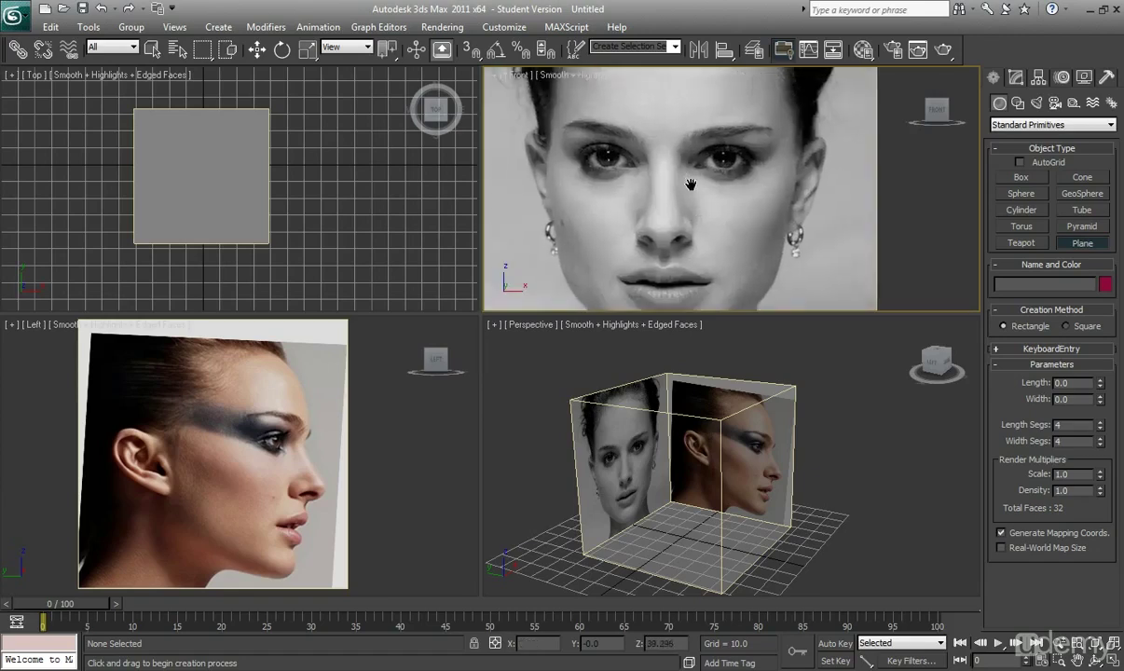
{"action": "middle_click_drag", "start_coordinate": [714, 189], "coordinate": [741, 176]}
{"action": "scroll", "coordinate": [740, 175], "scroll_direction": "down", "scroll_amount": 2}
{"action": "scroll", "coordinate": [669, 228], "scroll_direction": "down", "scroll_amount": 3}
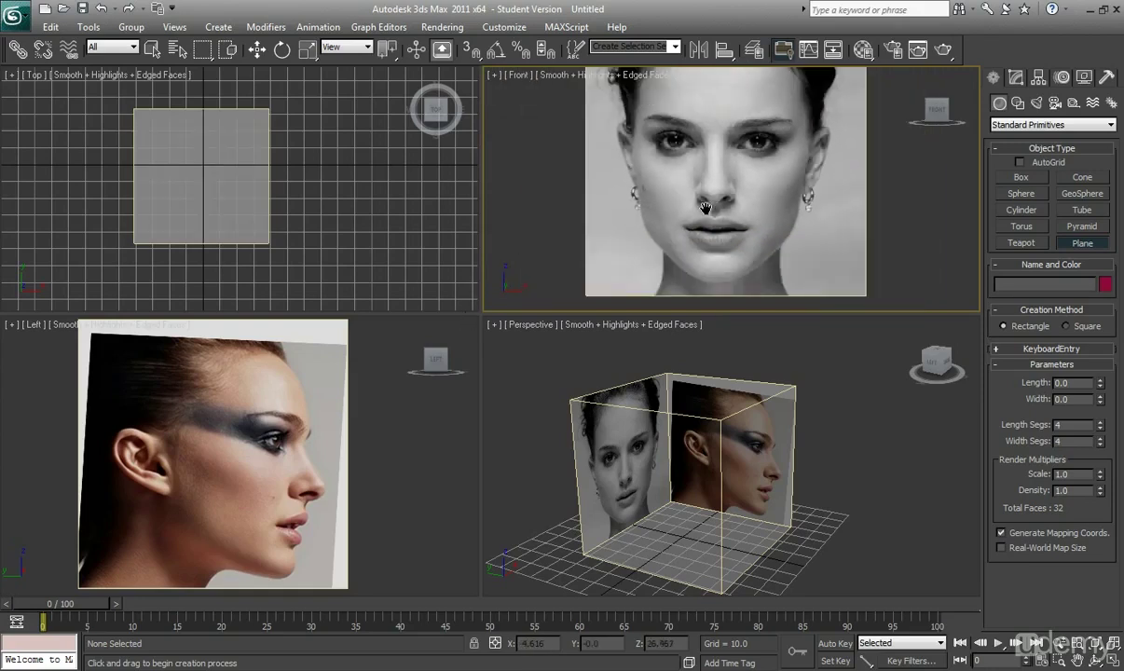
{"action": "middle_click_drag", "start_coordinate": [694, 137], "coordinate": [678, 167]}
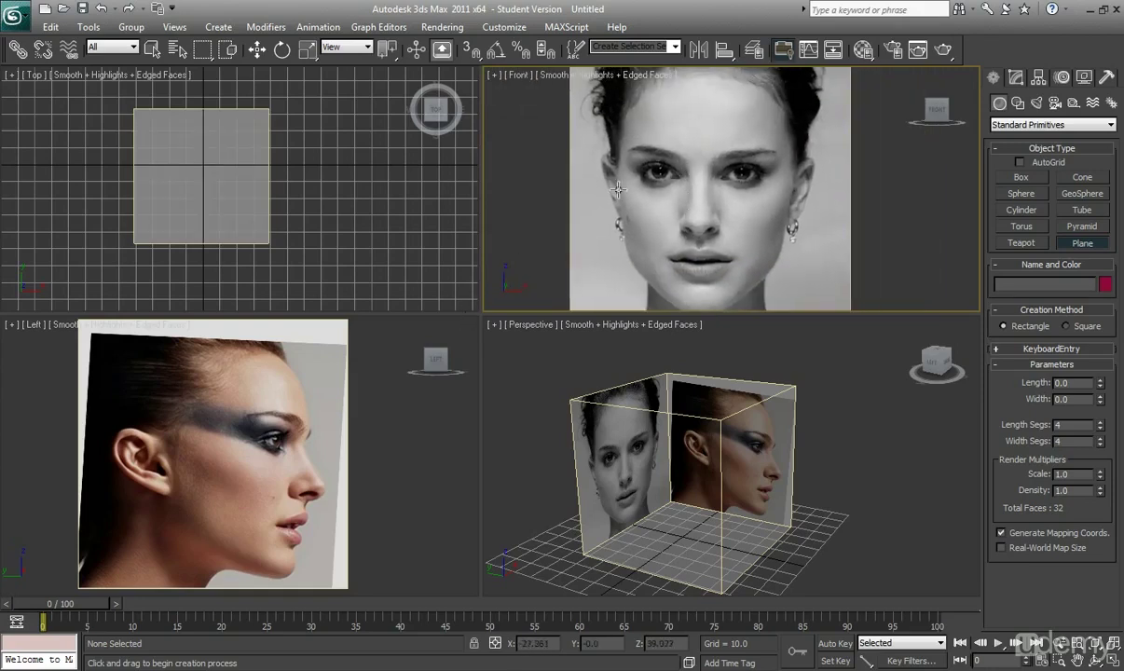
{"action": "mouse_move", "coordinate": [244, 449]}
{"action": "middle_mouse_down"}
{"action": "mouse_move", "coordinate": [246, 467]}
{"action": "mouse_move", "coordinate": [238, 457]}
{"action": "middle_mouse_up"}
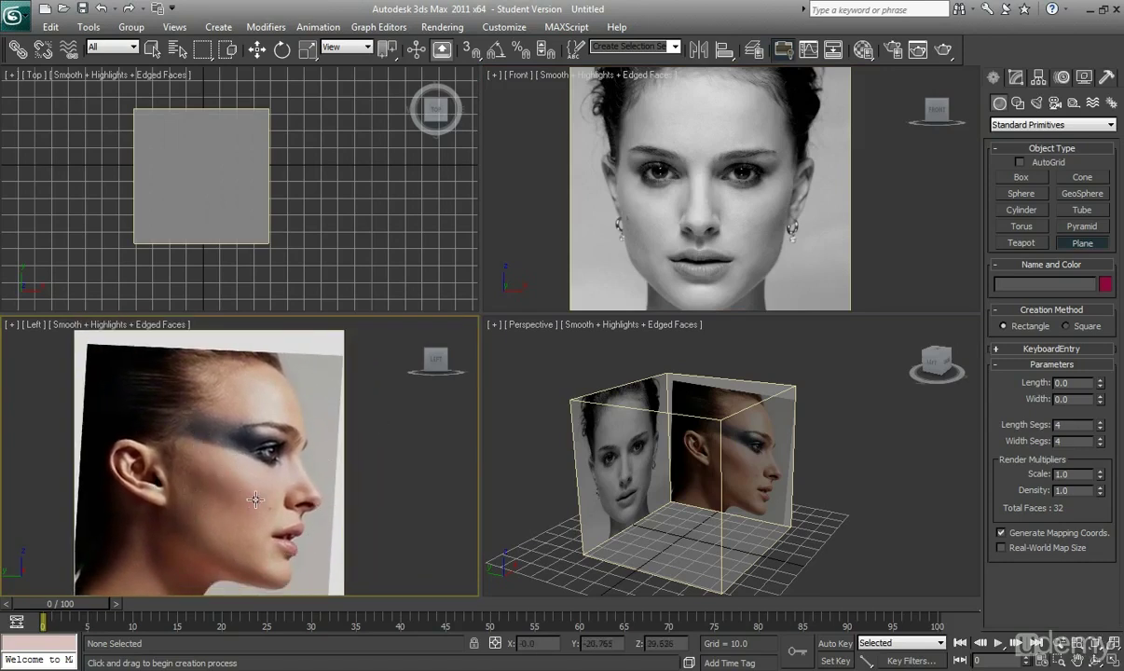
{"action": "scroll", "coordinate": [745, 199], "scroll_direction": "up", "scroll_amount": 1}
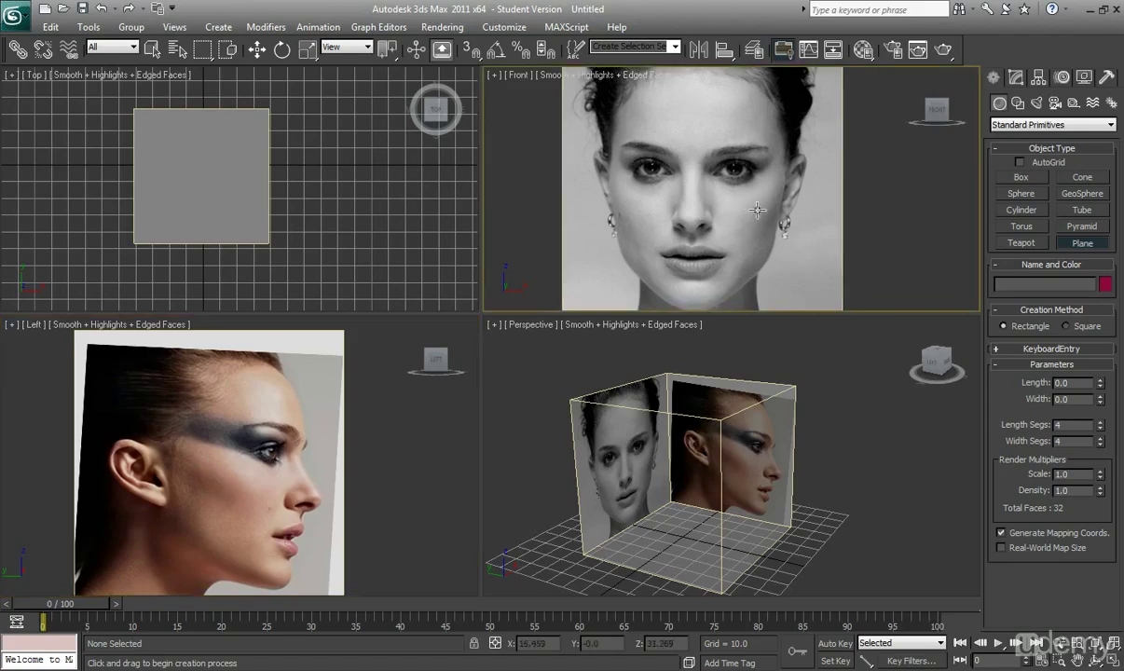
{"action": "scroll", "coordinate": [205, 456], "scroll_direction": "up", "scroll_amount": 1}
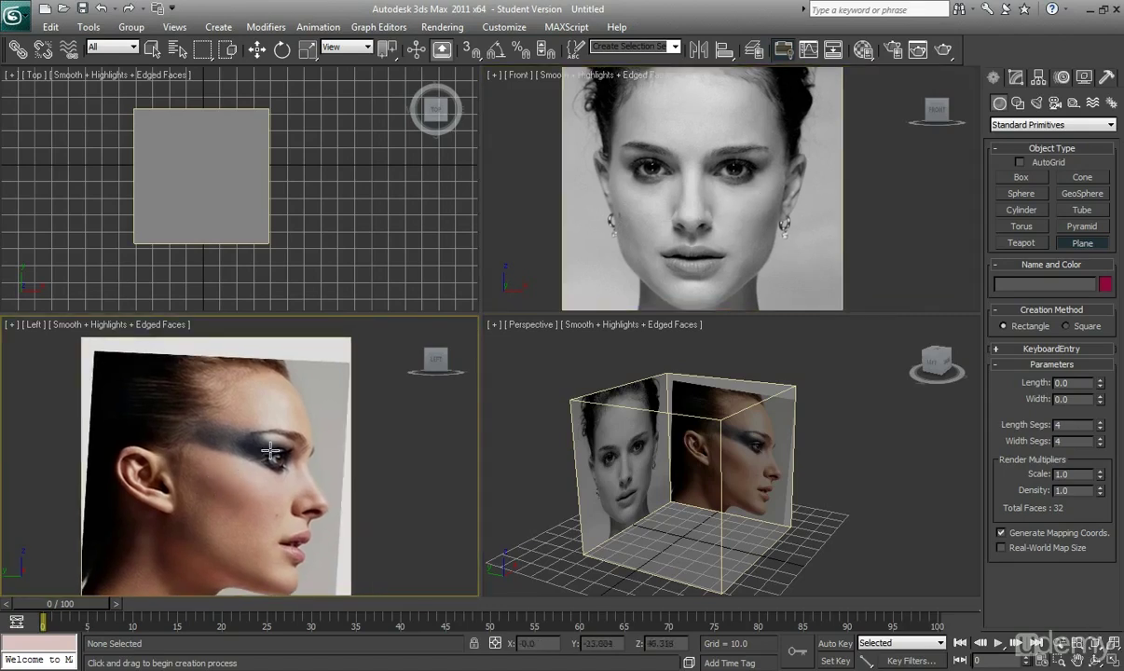
{"action": "mouse_move", "coordinate": [687, 206]}
{"action": "middle_mouse_down"}
{"action": "mouse_move", "coordinate": [686, 190]}
{"action": "mouse_move", "coordinate": [693, 208]}
{"action": "middle_mouse_up"}
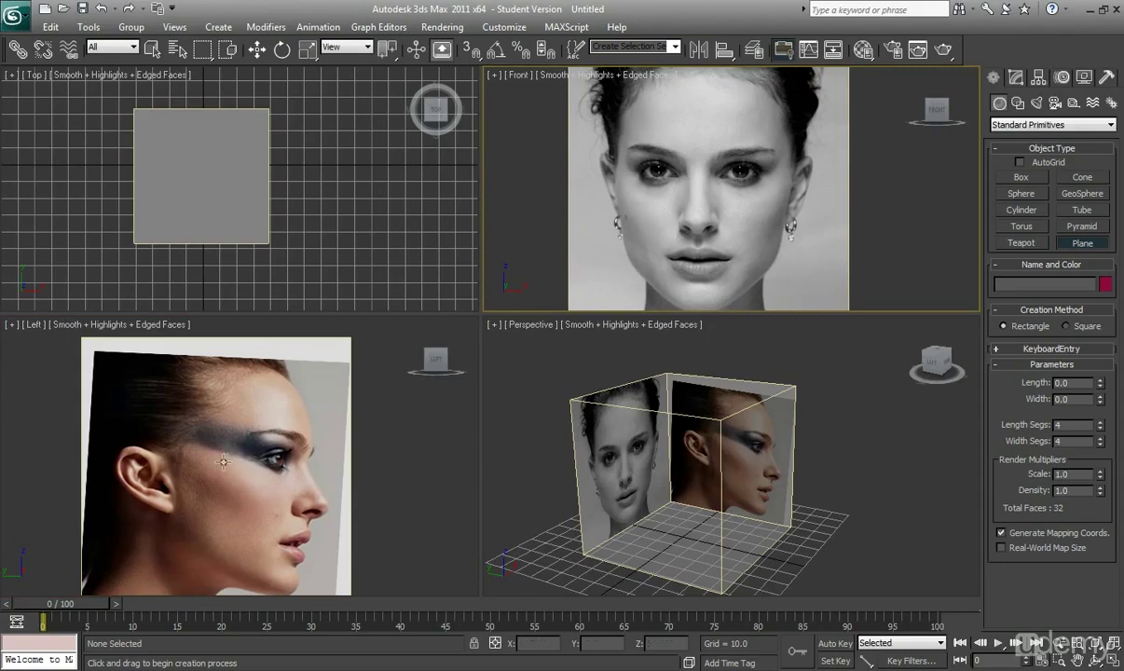
{"action": "mouse_move", "coordinate": [233, 438]}
{"action": "middle_mouse_down"}
{"action": "mouse_move", "coordinate": [246, 443]}
{"action": "mouse_move", "coordinate": [209, 434]}
{"action": "mouse_move", "coordinate": [217, 459]}
{"action": "mouse_move", "coordinate": [228, 455]}
{"action": "middle_mouse_up"}
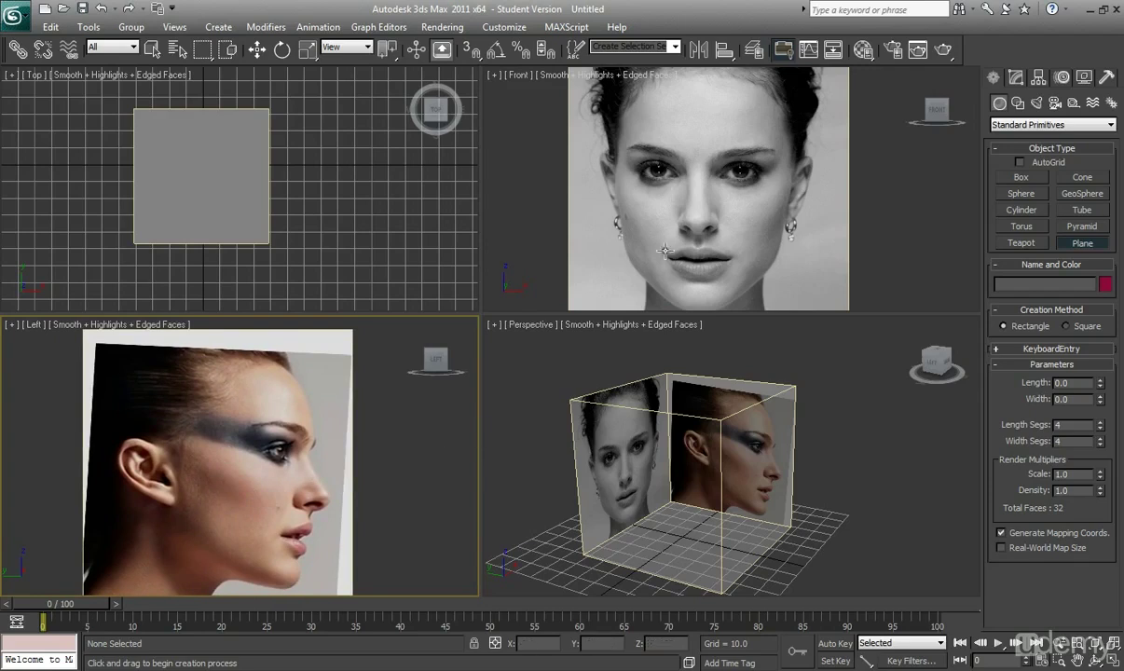
Draw a small plane about 1.9 long and 4.1 wide below the left-hand eye in the Front viewport.
{"action": "scroll", "coordinate": [703, 151], "scroll_direction": "up", "scroll_amount": 5}
{"action": "middle_click_drag", "start_coordinate": [683, 159], "coordinate": [660, 247]}
{"action": "scroll", "coordinate": [755, 246], "scroll_direction": "up", "scroll_amount": 2}
{"action": "scroll", "coordinate": [710, 220], "scroll_direction": "up", "scroll_amount": 2}
{"action": "left_click_drag", "start_coordinate": [594, 246], "coordinate": [647, 225]}
{"action": "middle_click_drag", "start_coordinate": [640, 270], "coordinate": [639, 263]}
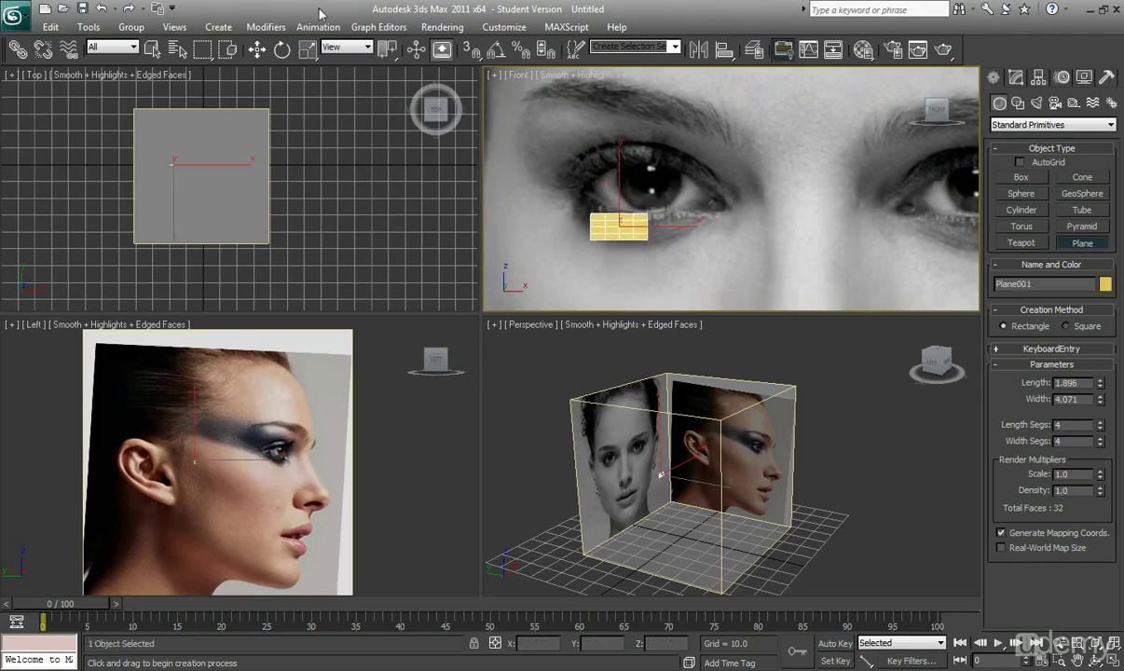
Move the new plane along the X axis to about -16.58, centring it under the eye.
{"action": "left_click", "coordinate": [258, 54]}
{"action": "middle_click_drag", "start_coordinate": [762, 256], "coordinate": [733, 254]}
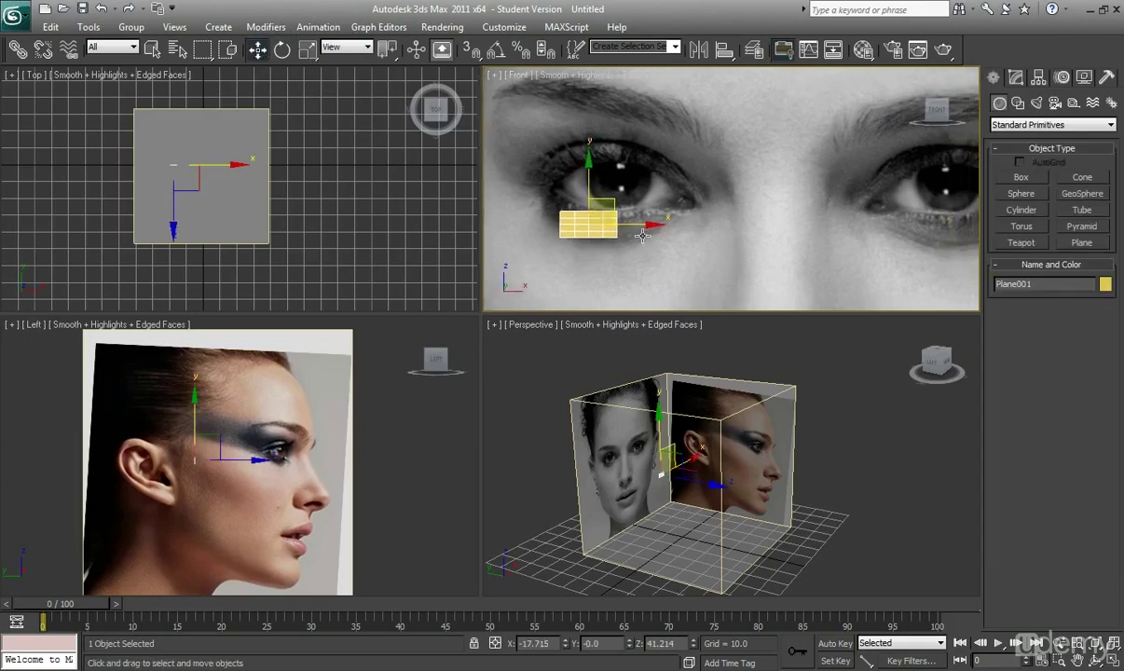
{"action": "left_click_drag", "start_coordinate": [631, 226], "coordinate": [675, 237]}
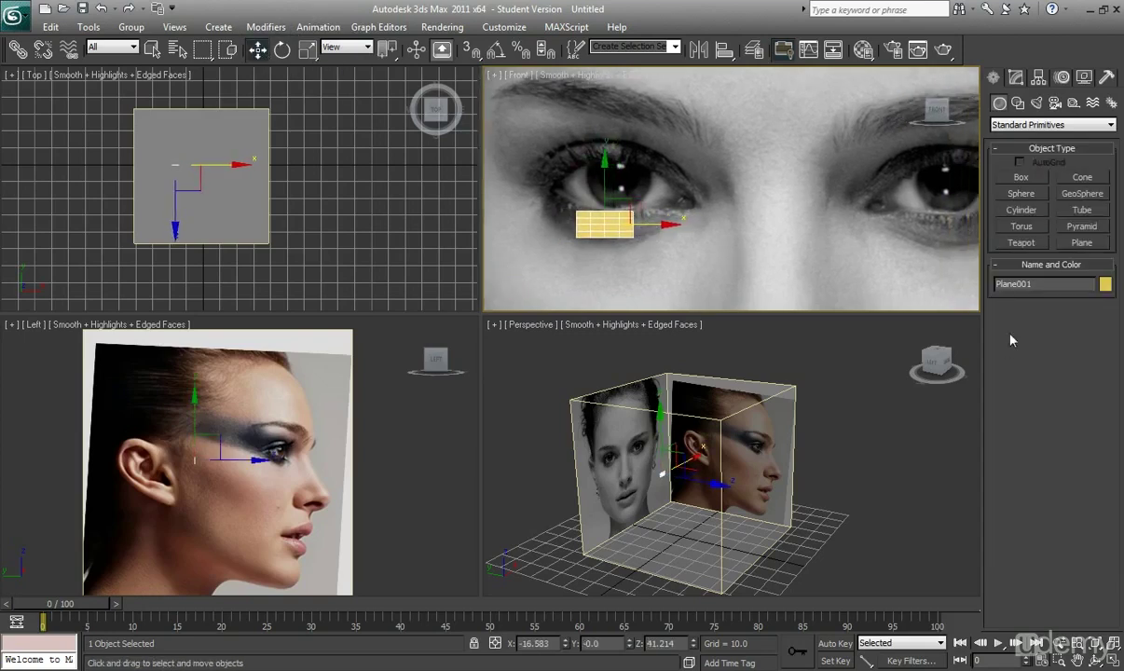
Change the plane's object color to dark blue so it stands out against the reference photo.
{"action": "left_click", "coordinate": [1017, 78]}
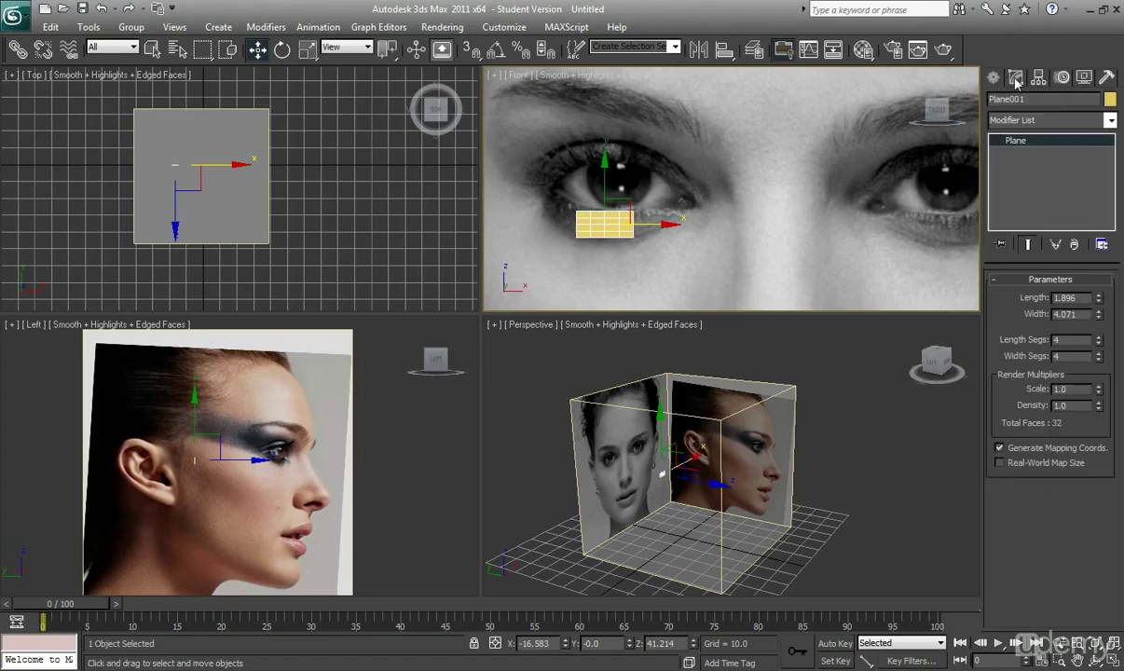
{"action": "scroll", "coordinate": [603, 233], "scroll_direction": "up", "scroll_amount": 6}
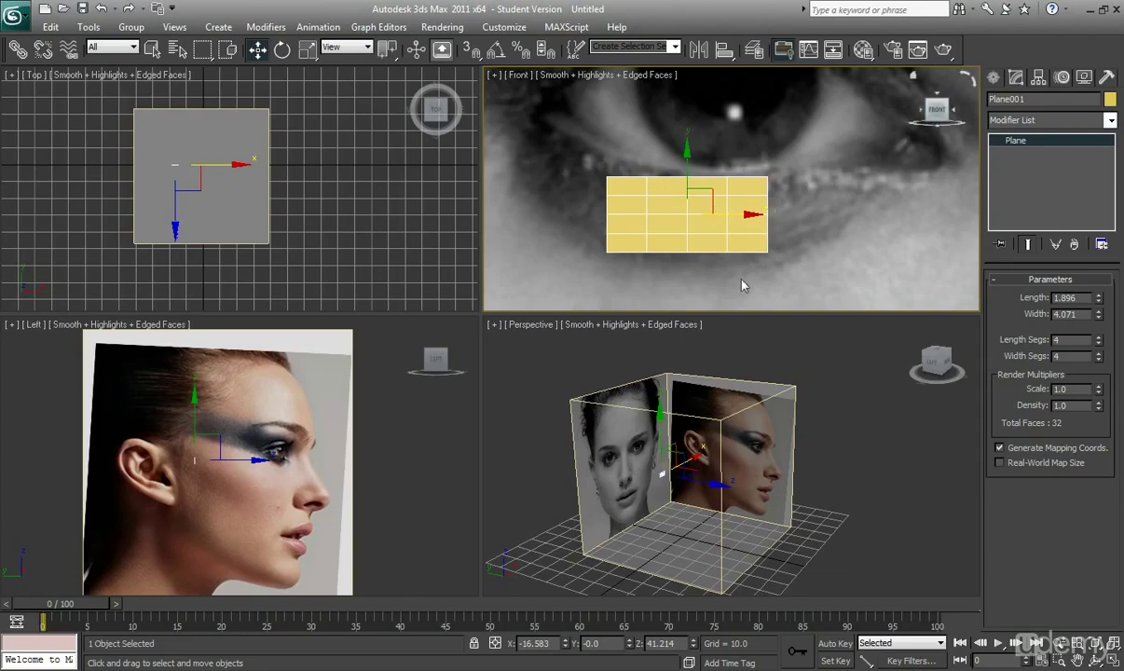
{"action": "left_click", "coordinate": [633, 341]}
{"action": "left_click", "coordinate": [640, 427]}
{"action": "middle_click_drag", "start_coordinate": [675, 257], "coordinate": [671, 277]}
{"action": "scroll", "coordinate": [662, 282], "scroll_direction": "up", "scroll_amount": 2}
{"action": "middle_click_drag", "start_coordinate": [597, 225], "coordinate": [604, 227]}
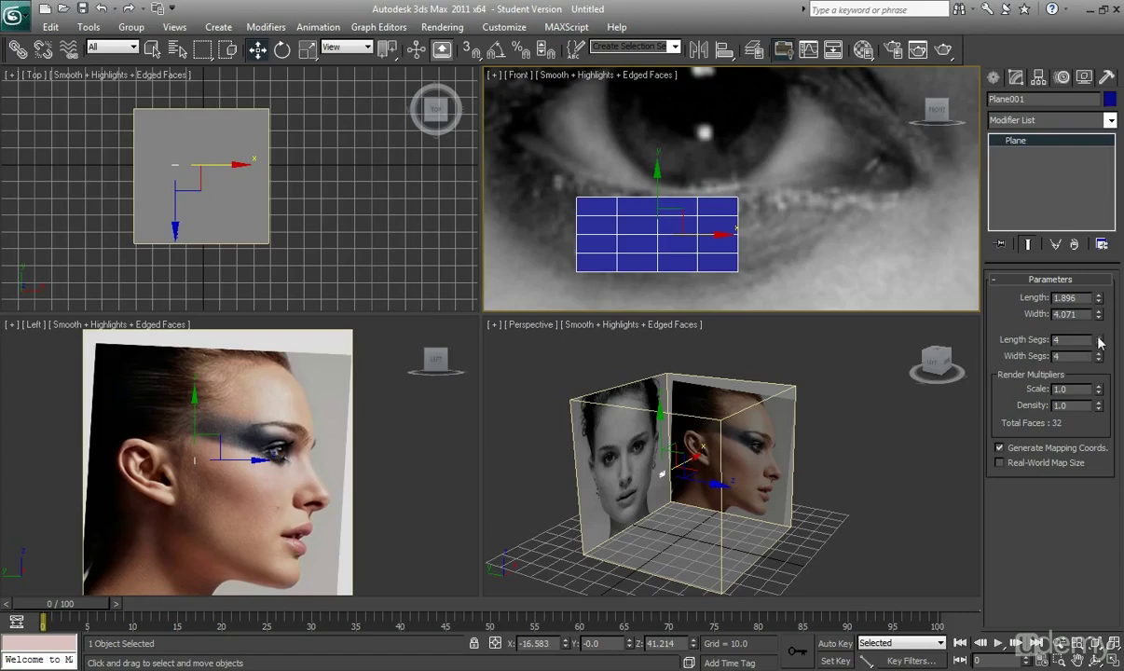
Set both the length and width segments of the plane to 1.
{"action": "left_click_drag", "start_coordinate": [1100, 343], "coordinate": [1109, 457]}
{"action": "scroll", "coordinate": [781, 242], "scroll_direction": "down", "scroll_amount": 4}
{"action": "middle_click_drag", "start_coordinate": [702, 242], "coordinate": [700, 253]}
{"action": "scroll", "coordinate": [701, 247], "scroll_direction": "down", "scroll_amount": 2}
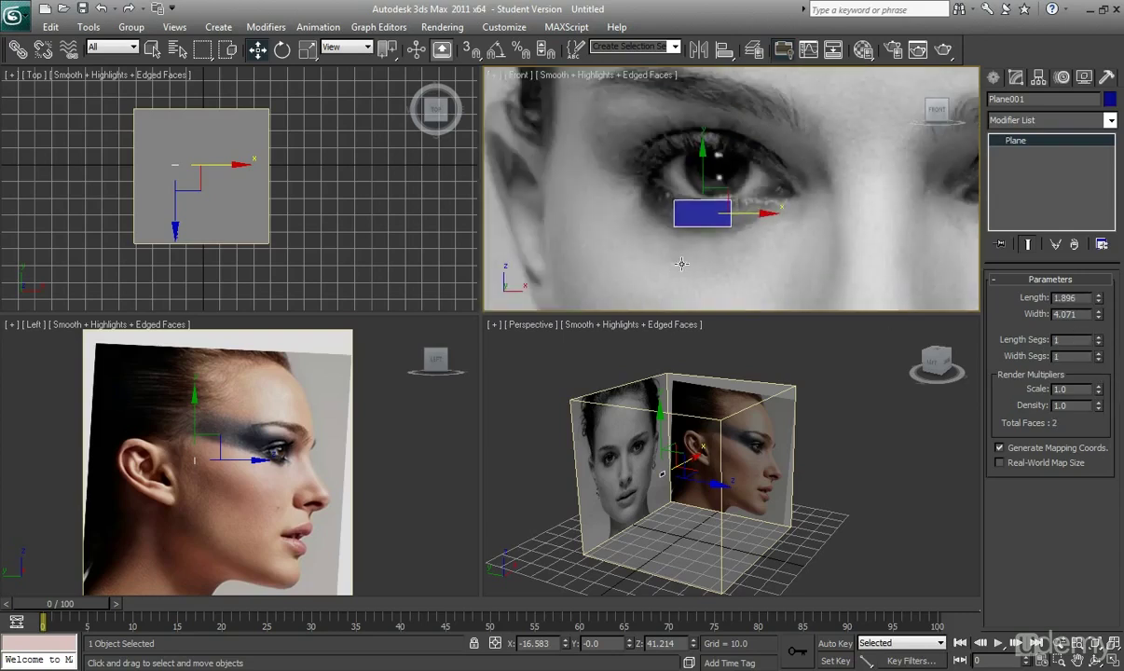
Apply an Edit Poly modifier to the plane and enter its Vertex sub-object level.
{"action": "left_click", "coordinate": [1109, 123]}
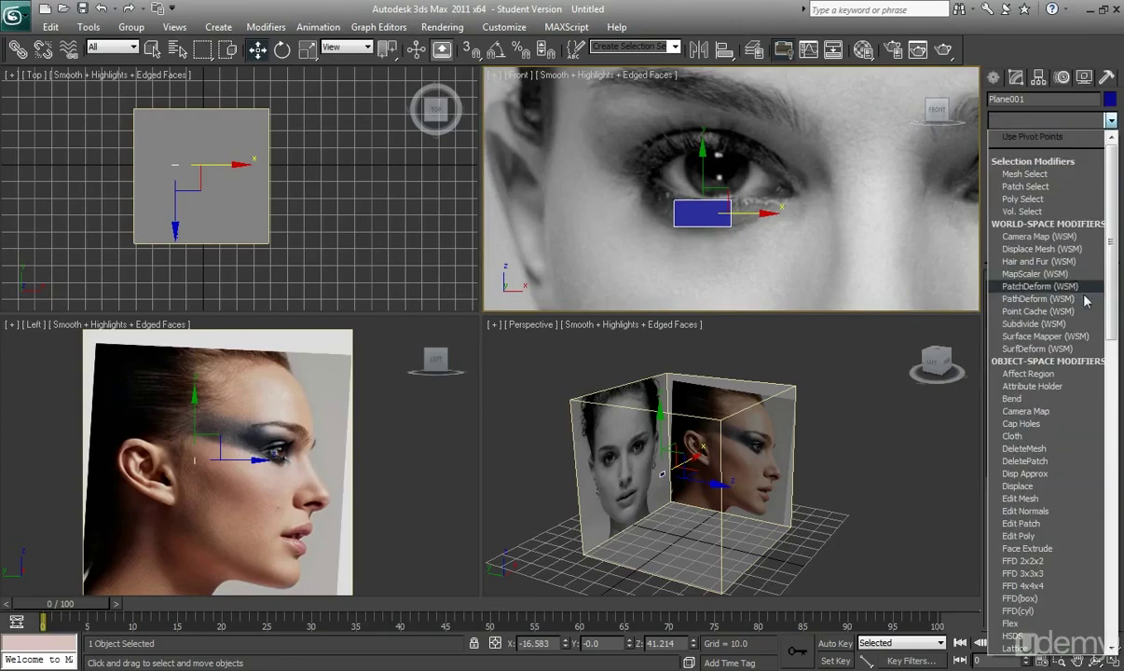
{"action": "left_click", "coordinate": [1058, 537]}
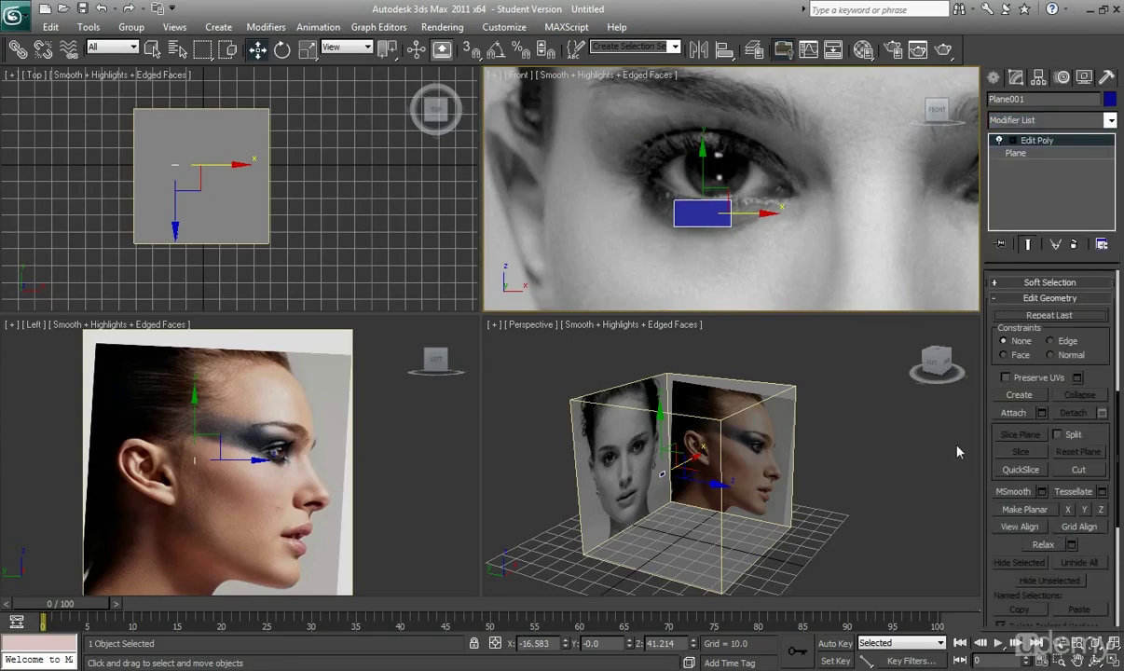
{"action": "left_click_drag", "start_coordinate": [1118, 406], "coordinate": [1118, 289]}
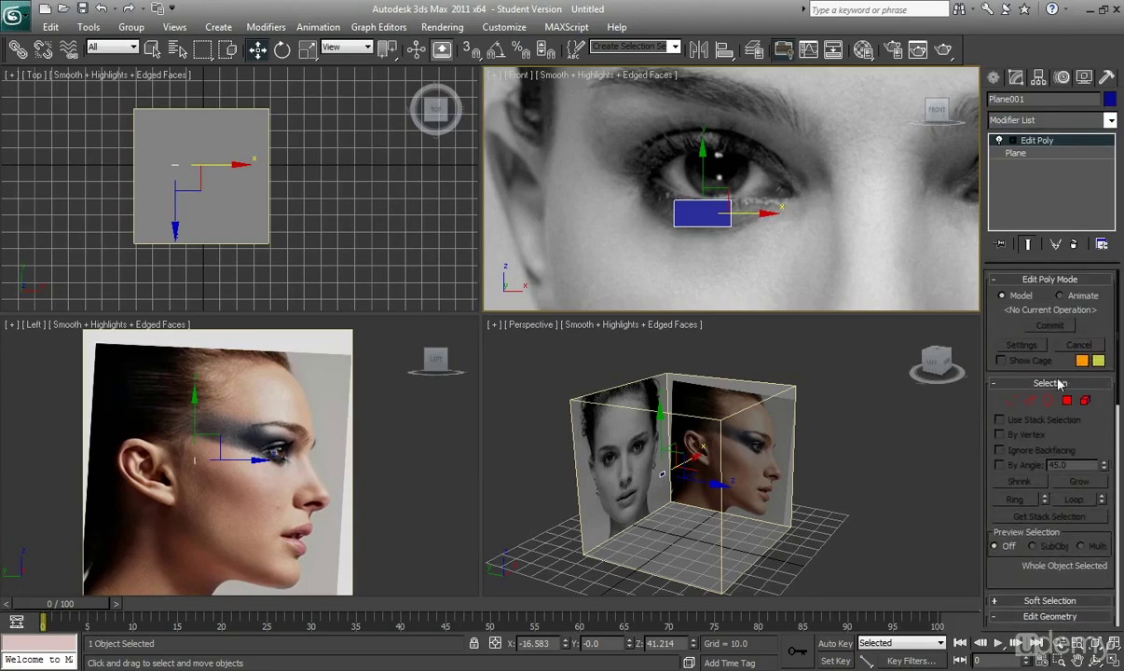
{"action": "left_click", "coordinate": [1012, 401]}
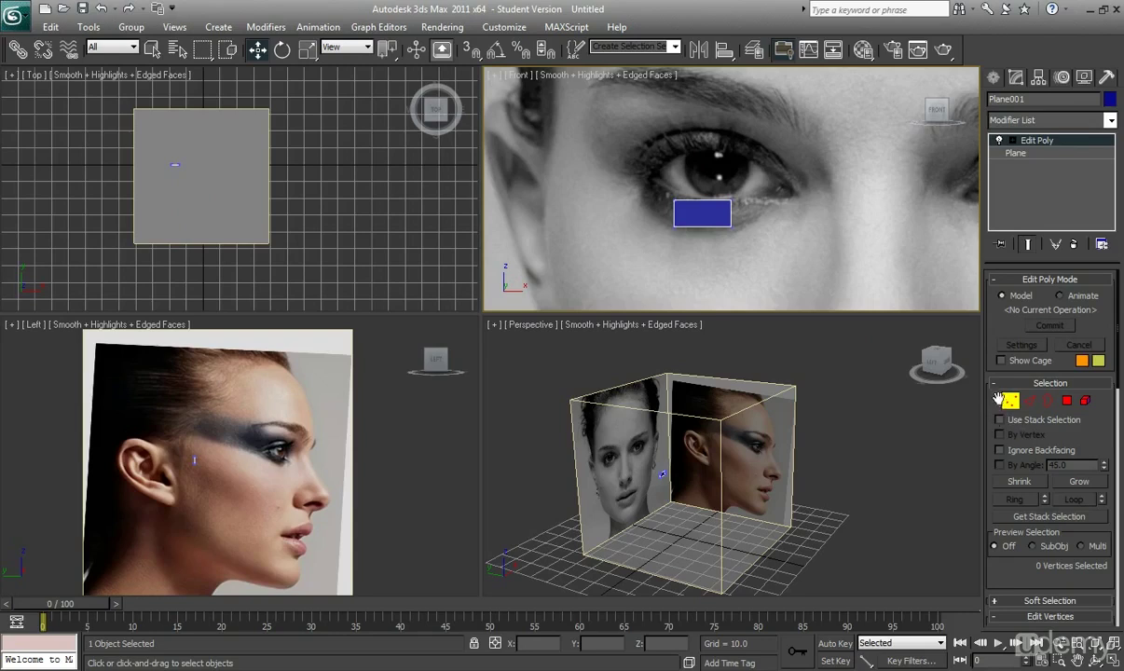
{"action": "scroll", "coordinate": [783, 245], "scroll_direction": "up", "scroll_amount": 2}
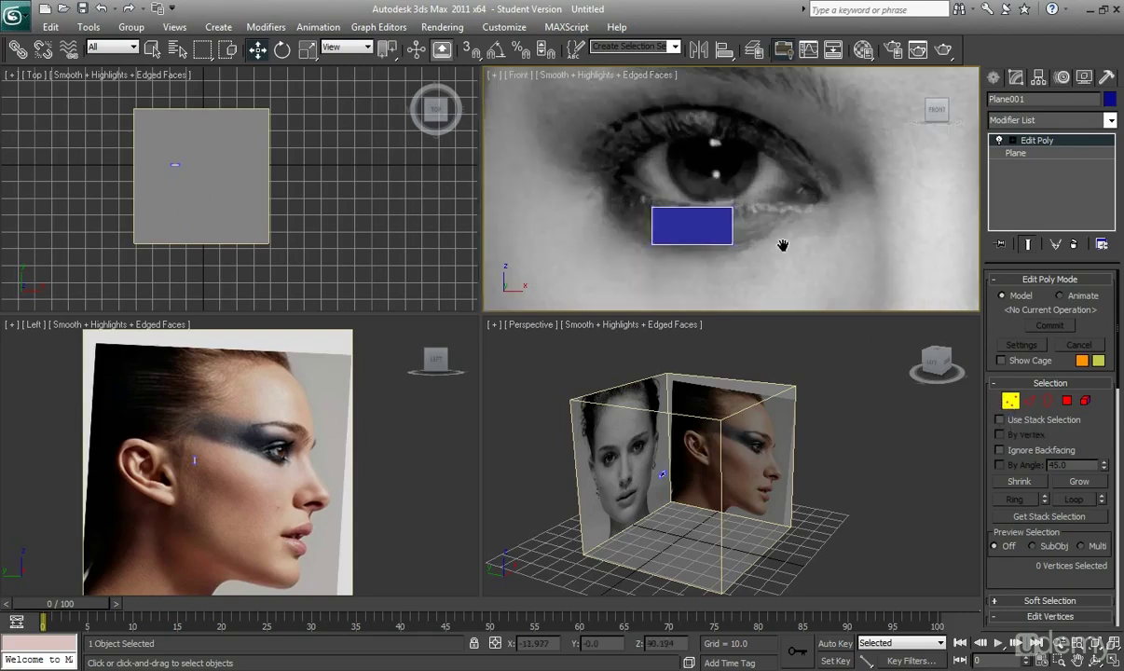
Reshape the plane's corner vertices in the Front view into a trapezoid along the lower eyelid, with the upper edge narrower than the lower.
{"action": "left_click_drag", "start_coordinate": [624, 187], "coordinate": [721, 207]}
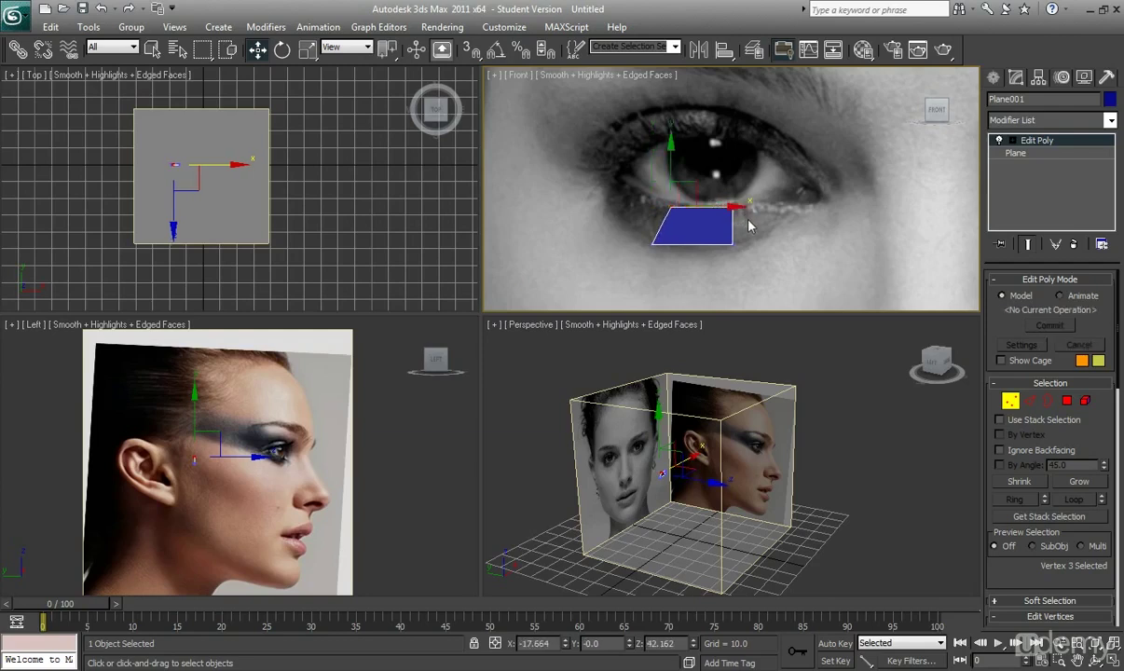
{"action": "left_click", "coordinate": [733, 206]}
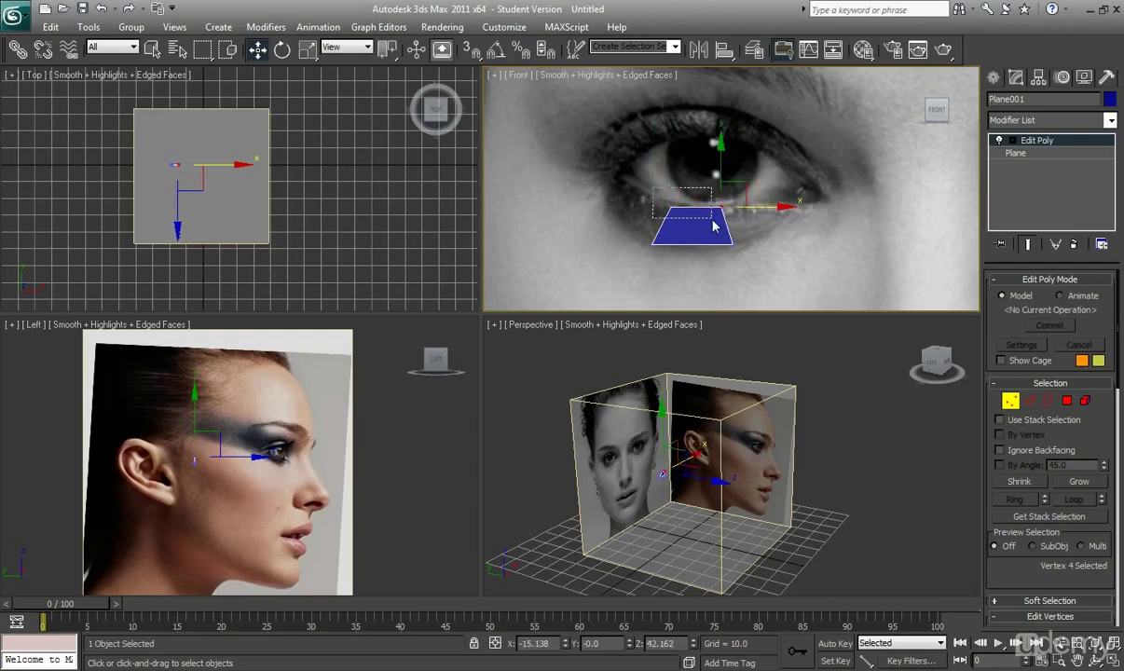
{"action": "left_click", "coordinate": [670, 206]}
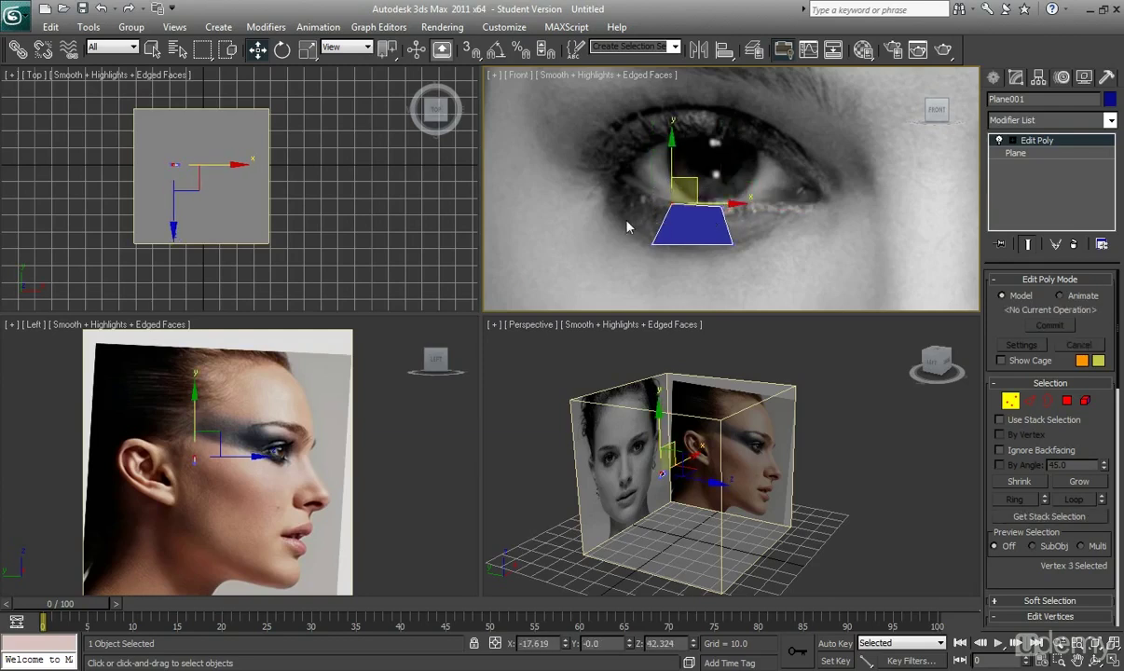
{"action": "left_click", "coordinate": [655, 241]}
{"action": "left_click_drag", "start_coordinate": [662, 220], "coordinate": [666, 216]}
{"action": "left_click_drag", "start_coordinate": [742, 274], "coordinate": [687, 212]}
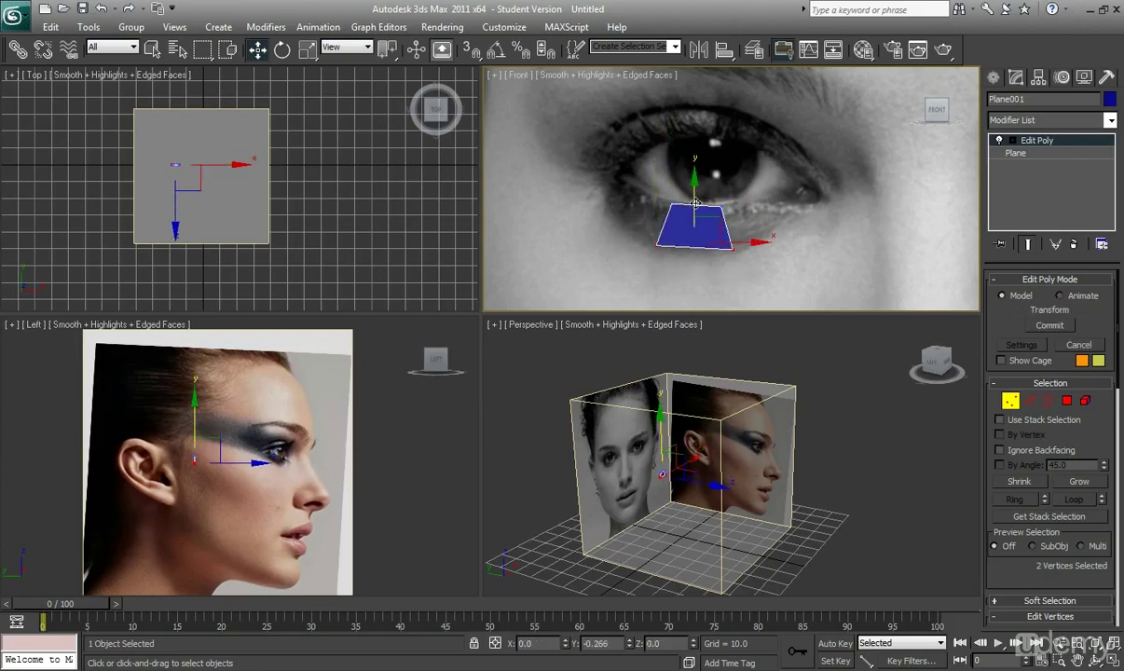
Move the whole plane forward onto the eye in the Left view, to about Y -26.09, and lower it slightly in the Front view.
{"action": "left_click", "coordinate": [1011, 400]}
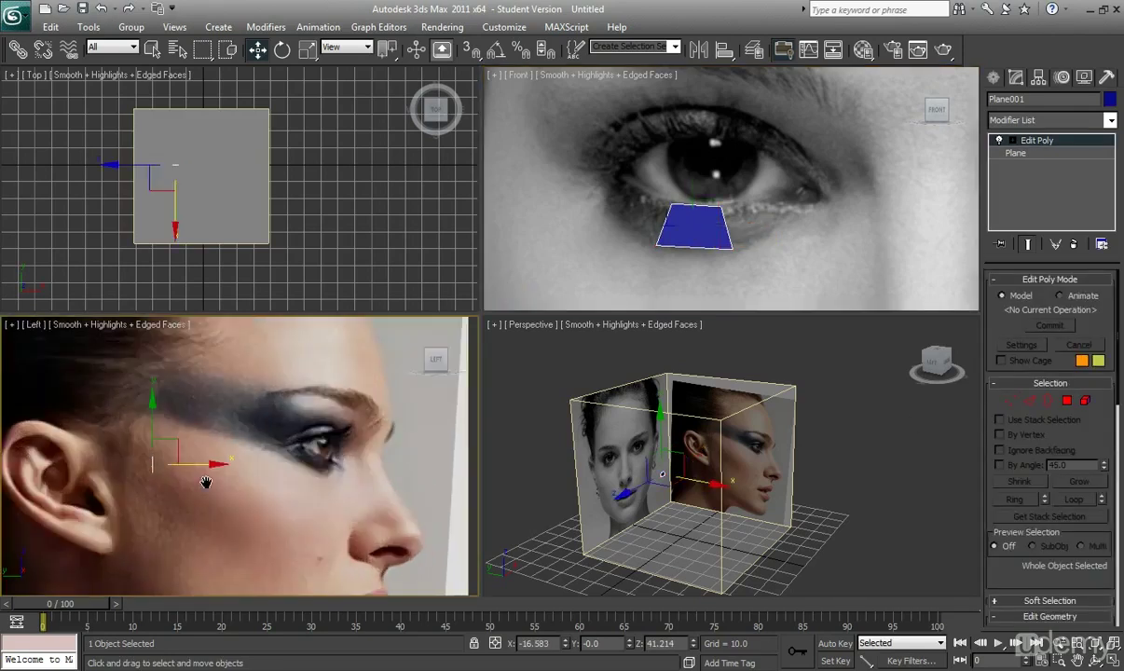
{"action": "left_click_drag", "start_coordinate": [176, 466], "coordinate": [396, 482]}
{"action": "middle_click", "coordinate": [704, 238]}
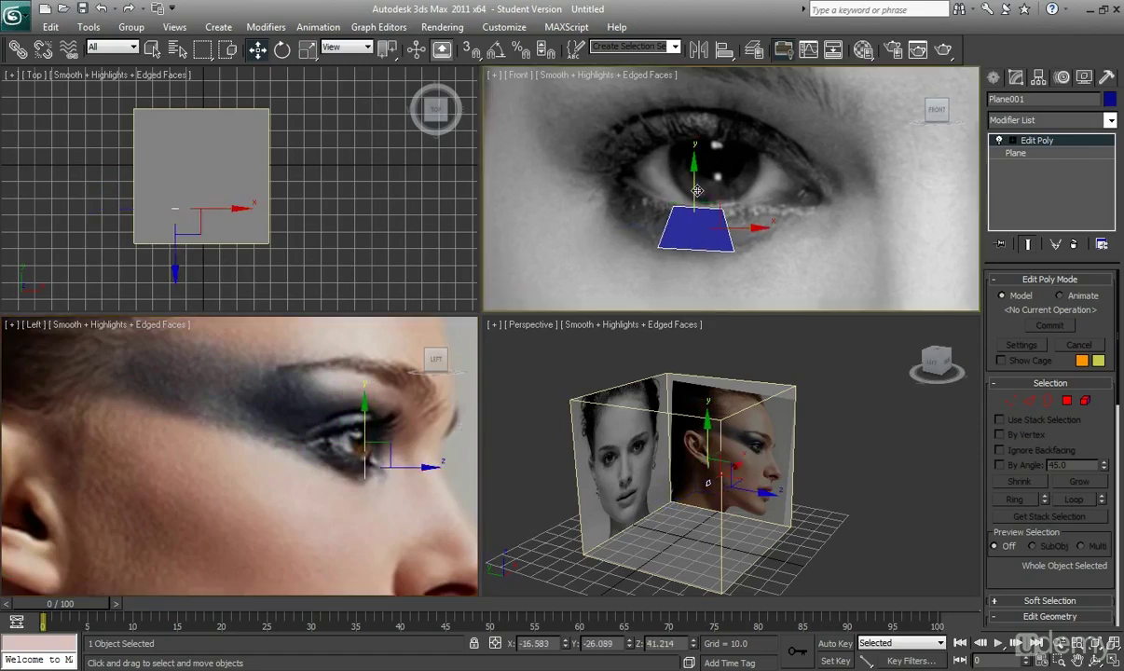
{"action": "left_click_drag", "start_coordinate": [699, 191], "coordinate": [698, 193]}
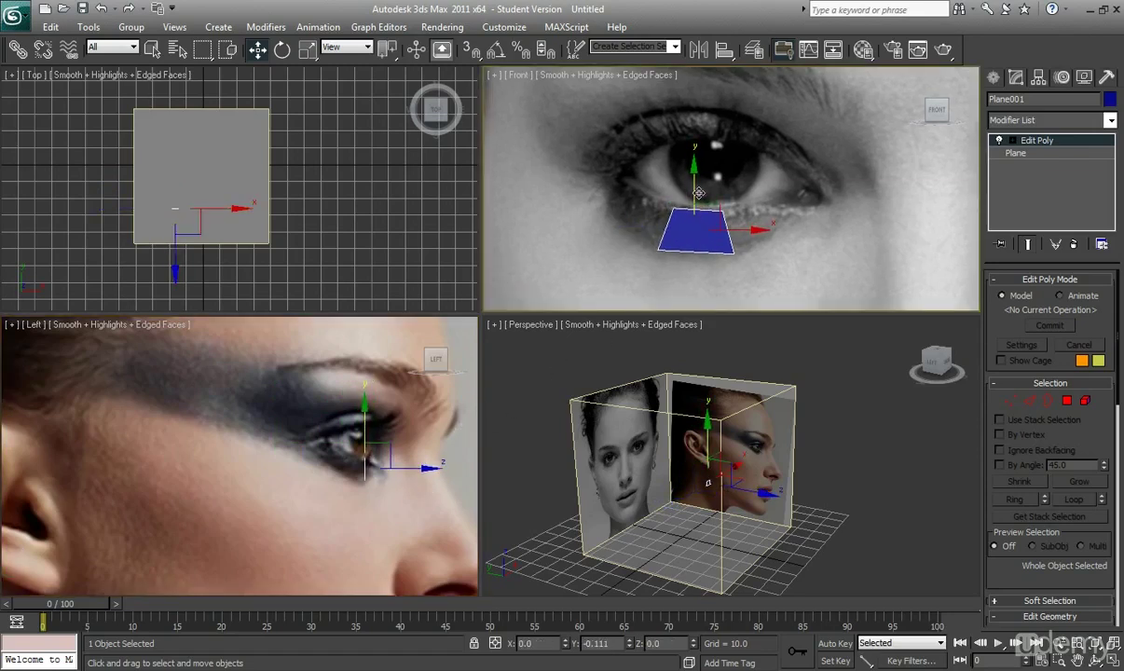
Move the polygon's two lower vertices back to about Y -25.27 so it slopes with the lower eyelid in profile.
{"action": "key", "text": "1"}
{"action": "scroll", "coordinate": [414, 515], "scroll_direction": "up", "scroll_amount": 3}
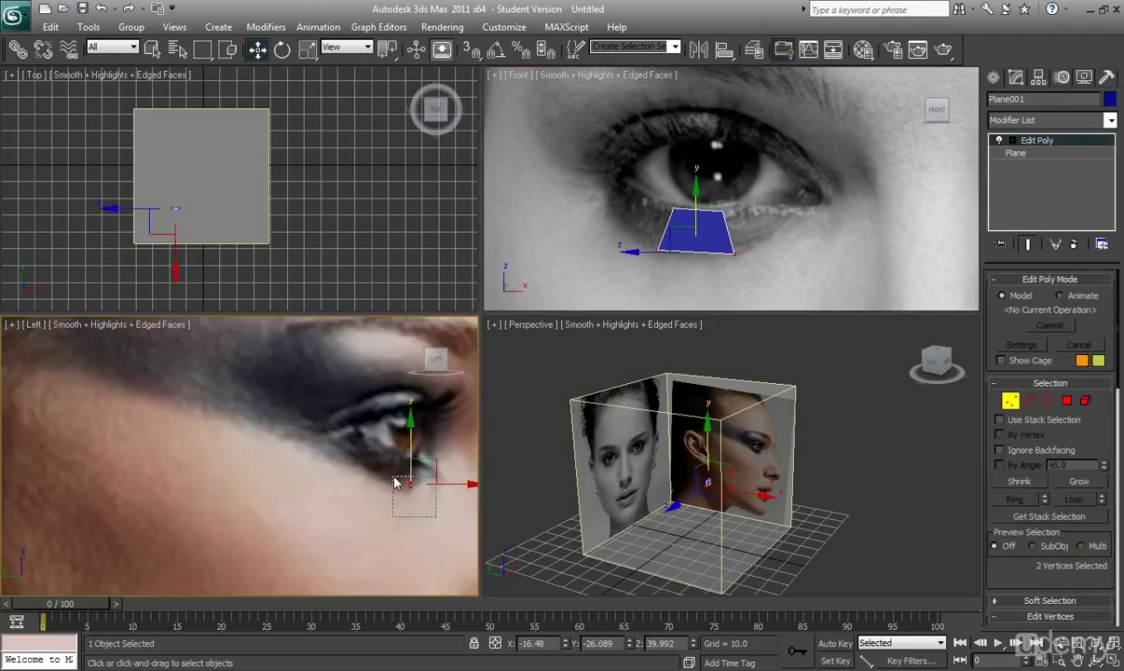
{"action": "middle_click_drag", "start_coordinate": [415, 469], "coordinate": [309, 469]}
{"action": "left_click_drag", "start_coordinate": [359, 483], "coordinate": [345, 484]}
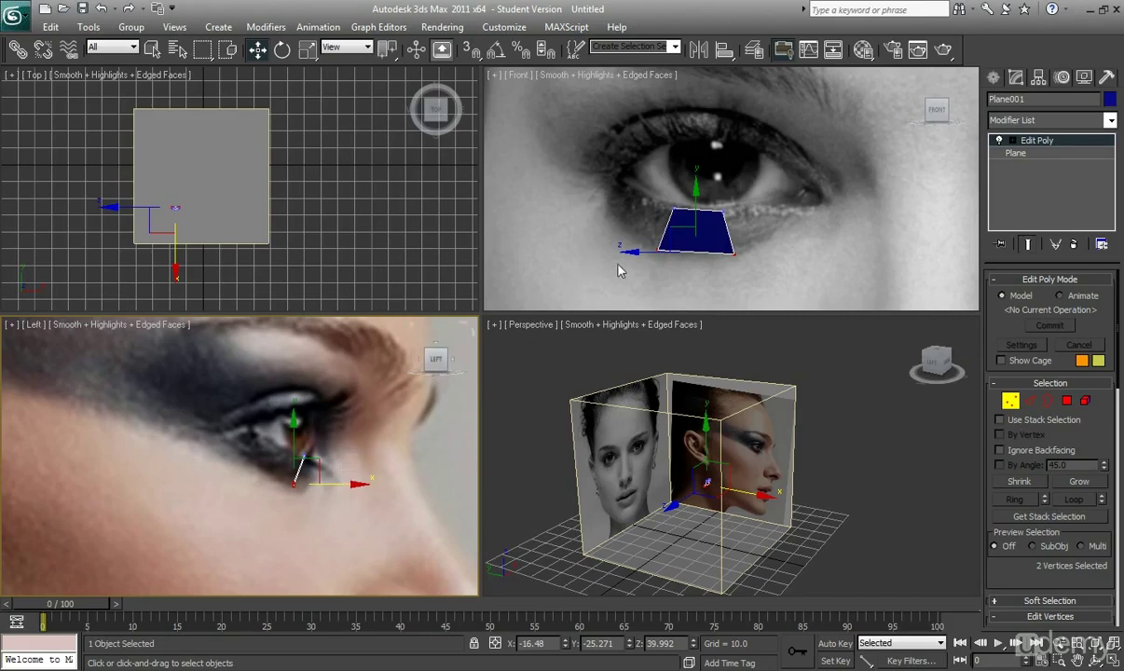
Move the polygon's two outer vertices back in the Left view to about Y -24.63 to follow the curve of the eye.
{"action": "right_click", "coordinate": [660, 266]}
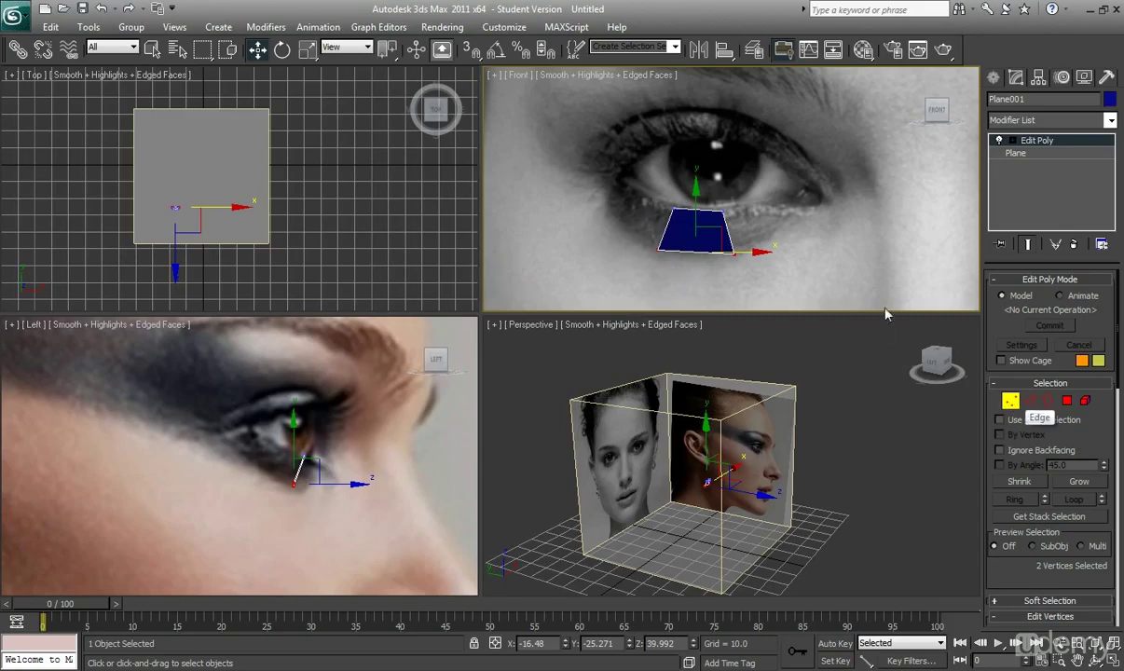
{"action": "left_click_drag", "start_coordinate": [622, 177], "coordinate": [678, 273]}
{"action": "scroll", "coordinate": [673, 269], "scroll_direction": "down", "scroll_amount": 3}
{"action": "scroll", "coordinate": [656, 253], "scroll_direction": "up", "scroll_amount": 3}
{"action": "left_click_drag", "start_coordinate": [579, 154], "coordinate": [667, 251]}
{"action": "middle_click_drag", "start_coordinate": [312, 458], "coordinate": [325, 462]}
{"action": "left_click_drag", "start_coordinate": [357, 474], "coordinate": [343, 474]}
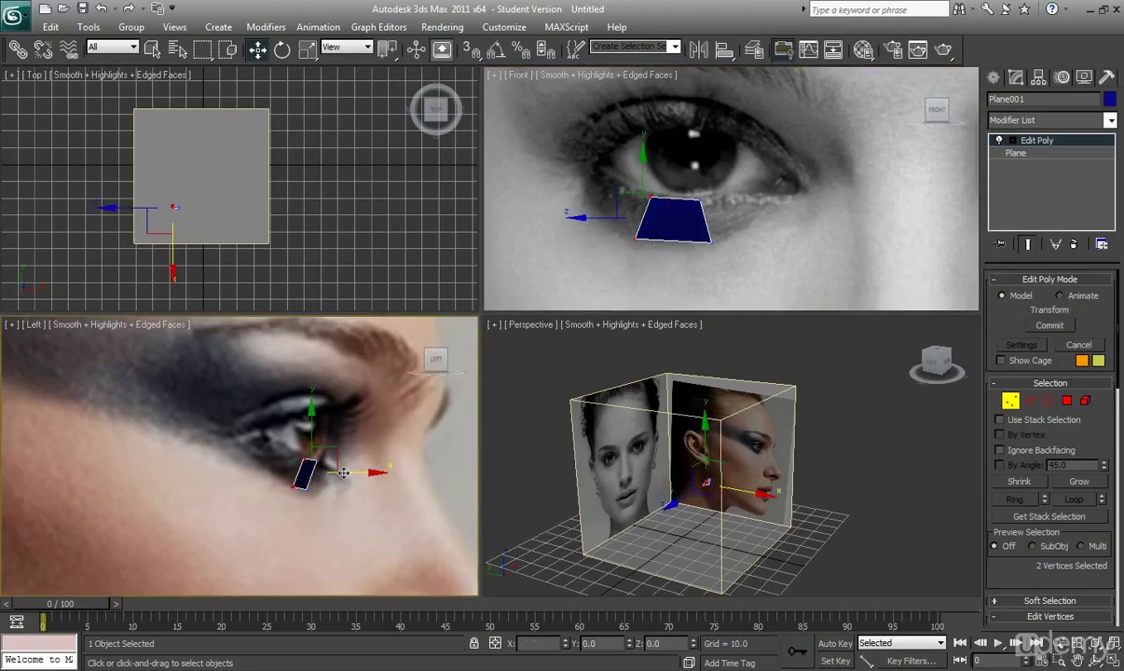
Narrow the polygon in the Front view by moving its two inner vertices along X to about -15.52.
{"action": "scroll", "coordinate": [735, 504], "scroll_direction": "up", "scroll_amount": 5}
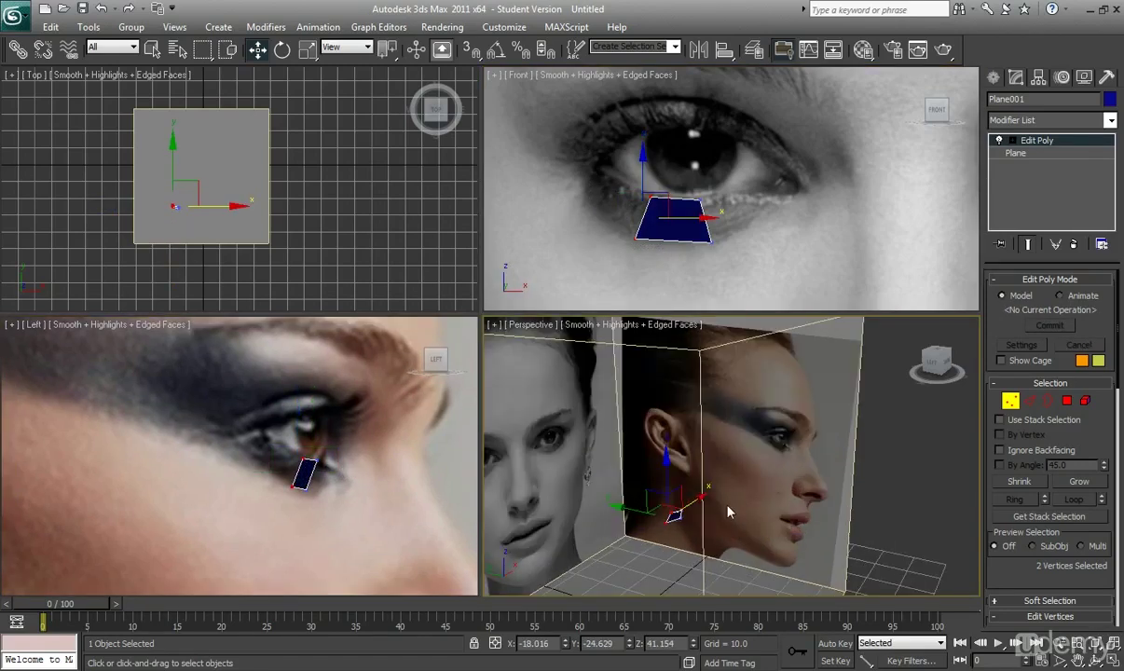
{"action": "middle_click_drag", "start_coordinate": [710, 519], "coordinate": [753, 409]}
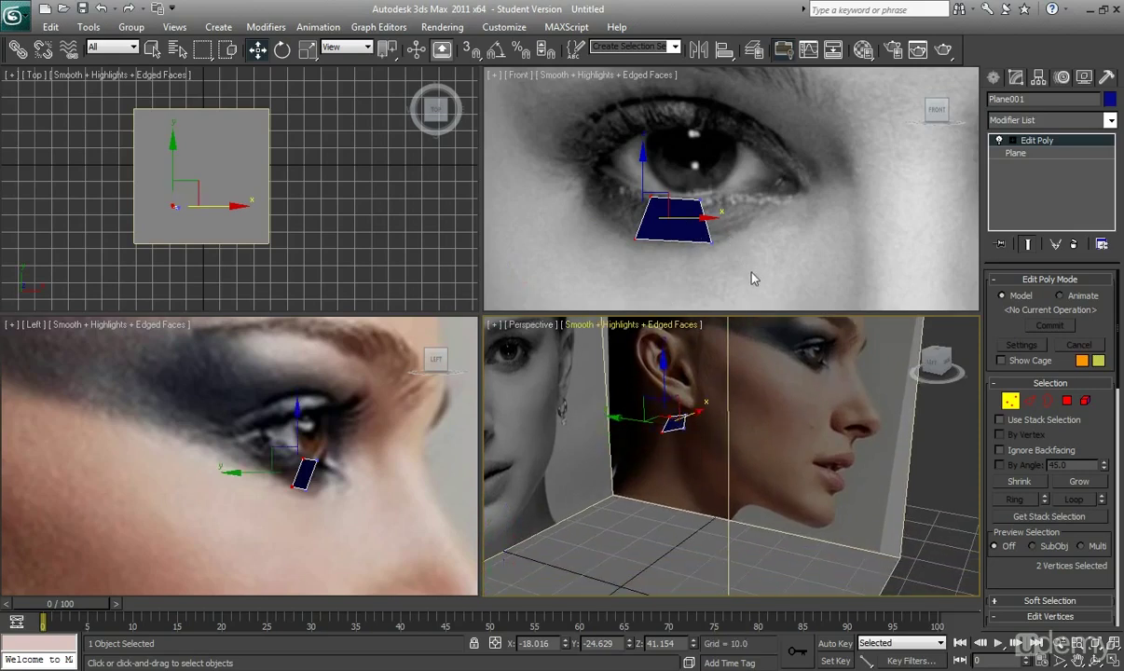
{"action": "left_click_drag", "start_coordinate": [751, 277], "coordinate": [690, 190]}
{"action": "left_click_drag", "start_coordinate": [752, 223], "coordinate": [677, 195]}
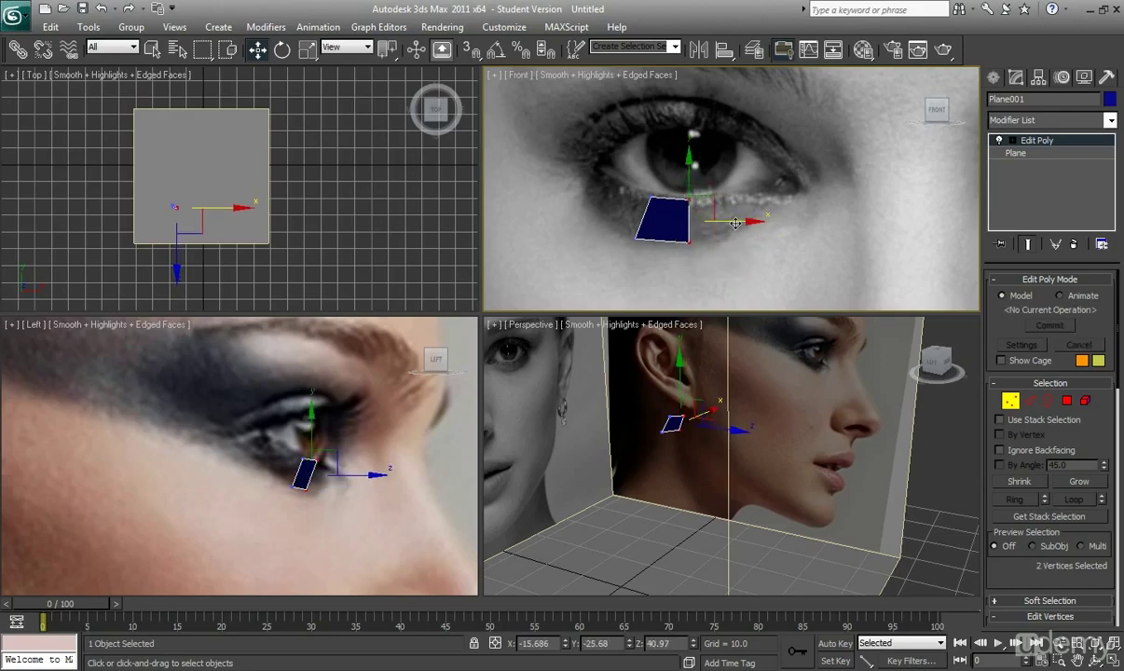
{"action": "left_click_drag", "start_coordinate": [731, 222], "coordinate": [735, 222]}
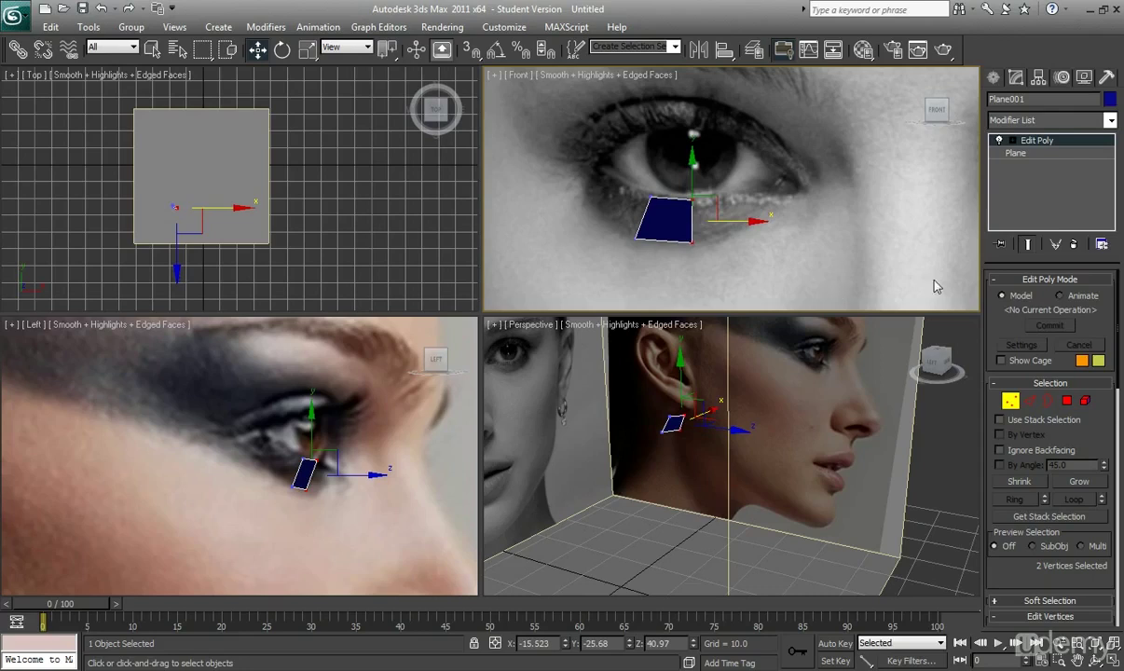
Extend a second polygon from the outer edge toward the outer eye corner, placing the new edge at about X -20.30, Z 42.34.
{"action": "left_click", "coordinate": [1029, 402]}
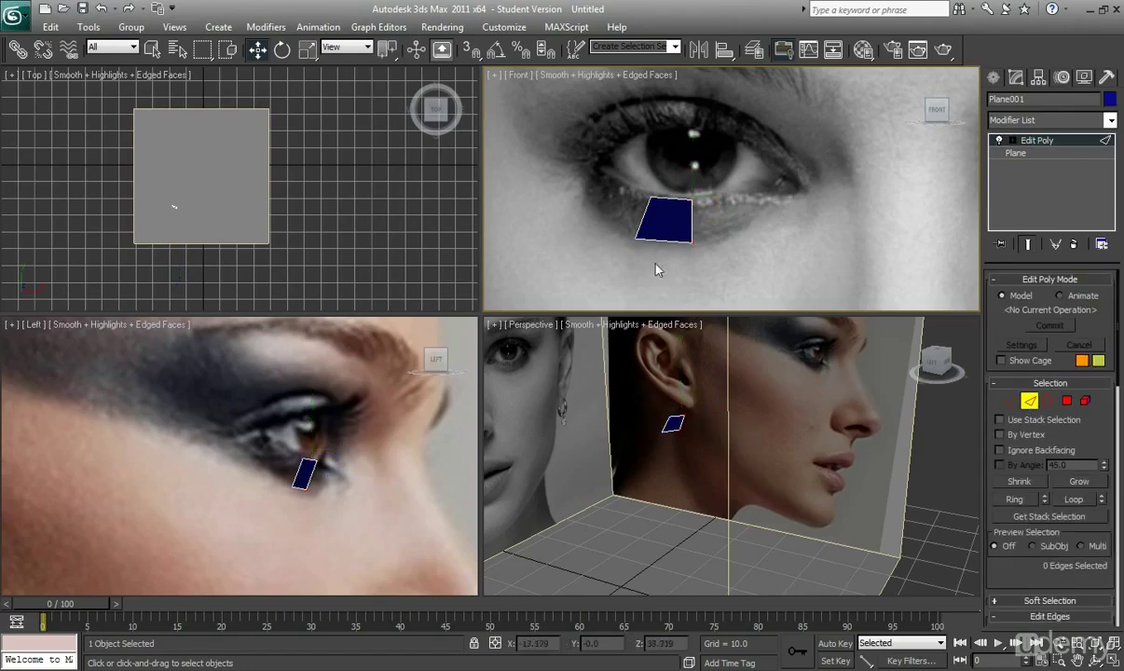
{"action": "left_click", "coordinate": [641, 218]}
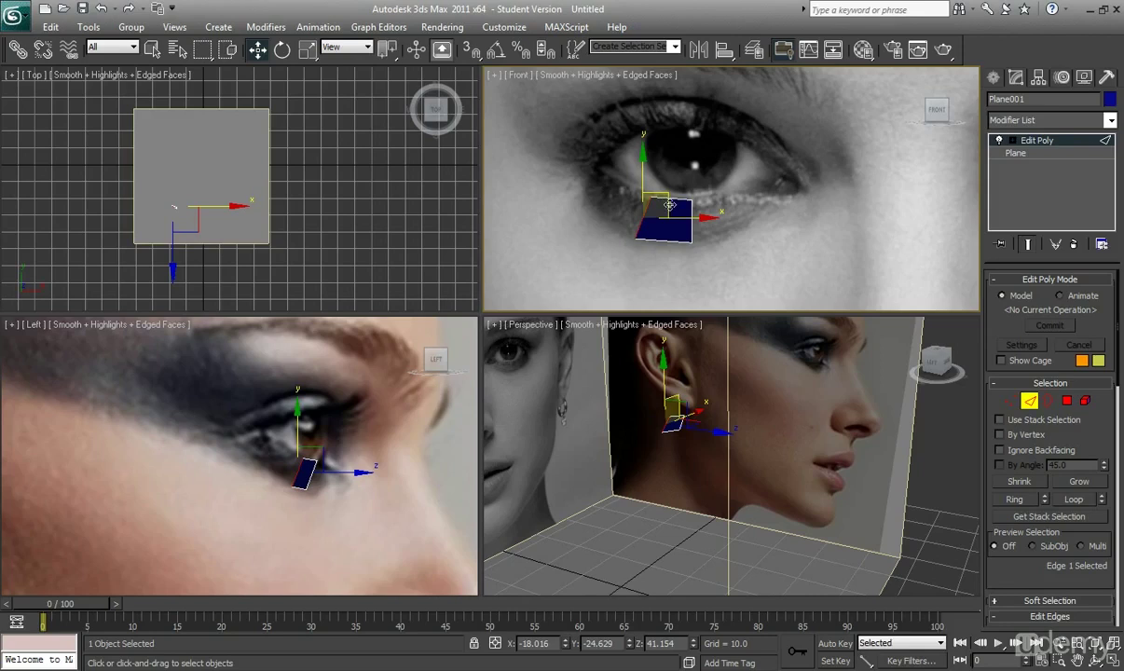
{"action": "left_click_drag", "start_coordinate": [674, 196], "coordinate": [587, 171], "text": "shift"}
{"action": "left_click", "coordinate": [1010, 400]}
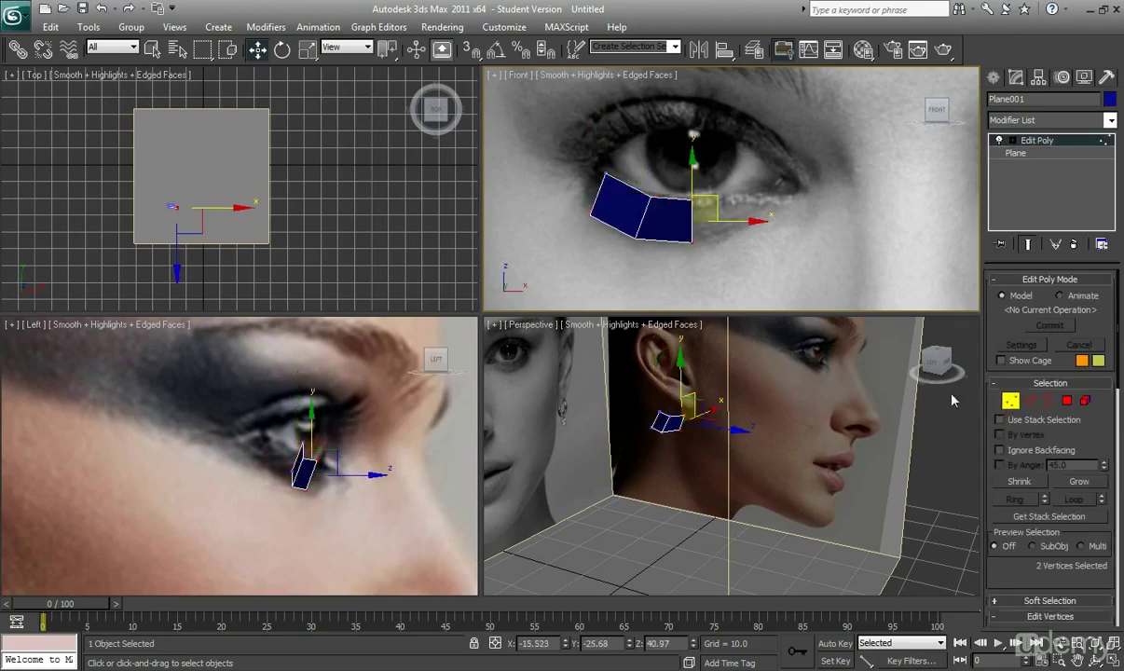
Move the second polygon's outer edge back in the Left view to about Y -22.37 and nudge it into place in the Front view.
{"action": "left_click", "coordinate": [1029, 400]}
{"action": "scroll", "coordinate": [369, 461], "scroll_direction": "up", "scroll_amount": 3}
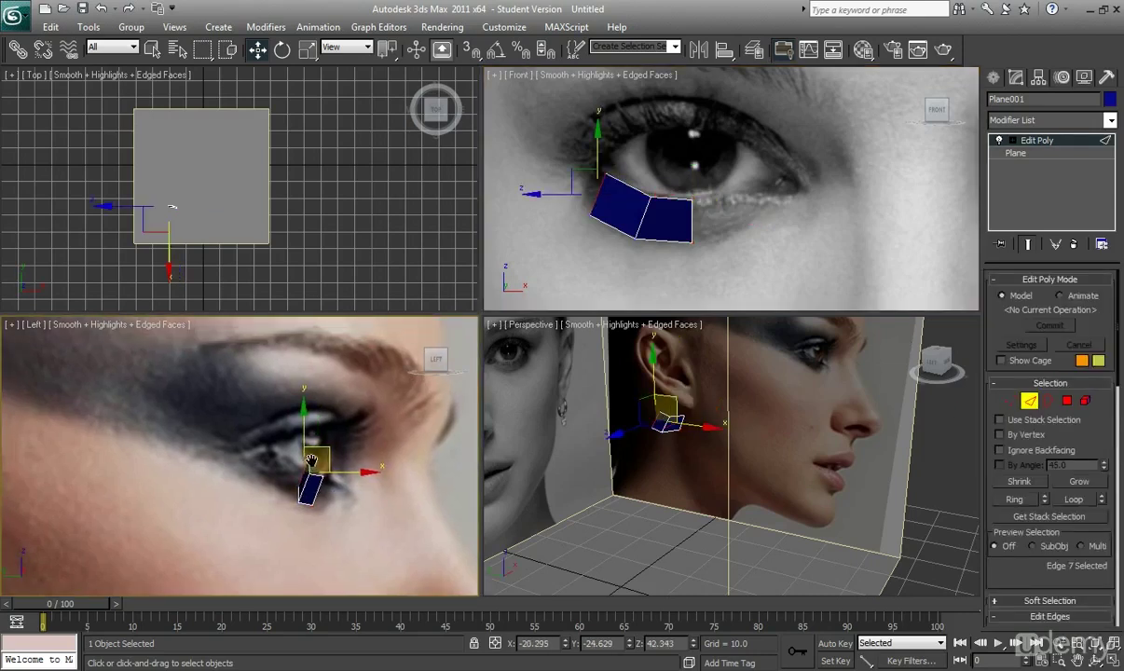
{"action": "left_click_drag", "start_coordinate": [351, 454], "coordinate": [308, 457], "text": "shift"}
{"action": "left_click", "coordinate": [641, 192]}
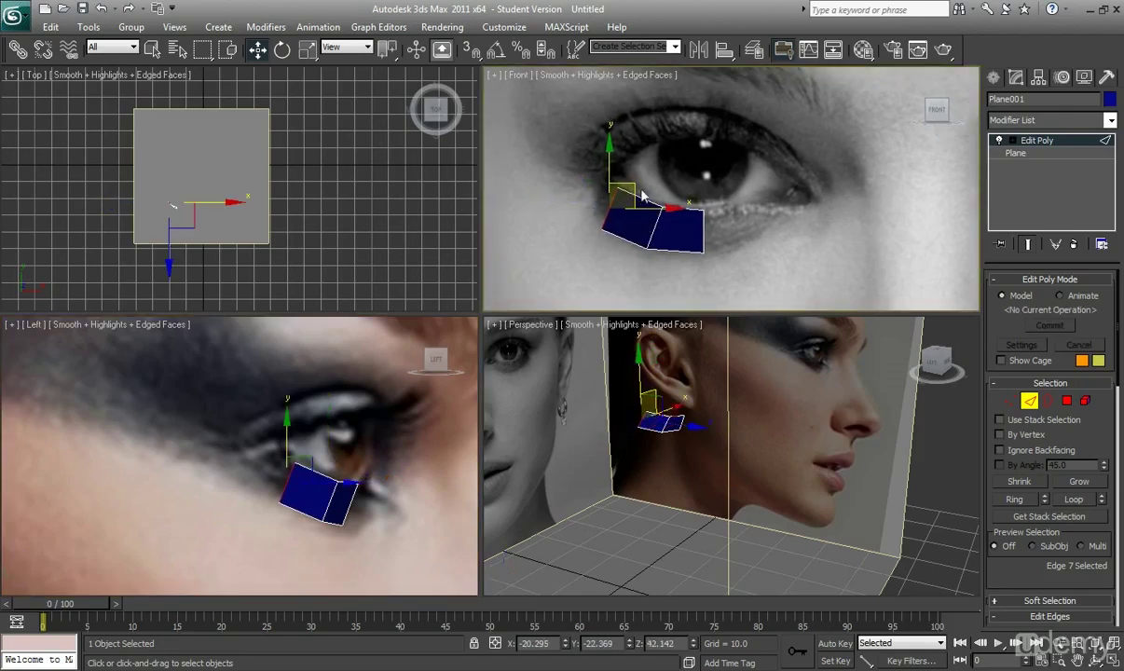
{"action": "left_click_drag", "start_coordinate": [631, 182], "coordinate": [633, 180]}
Move the second polygon's lower outer vertex up and outward in the Front view to about X -21.14, Z 42.48.
{"action": "key", "text": "1"}
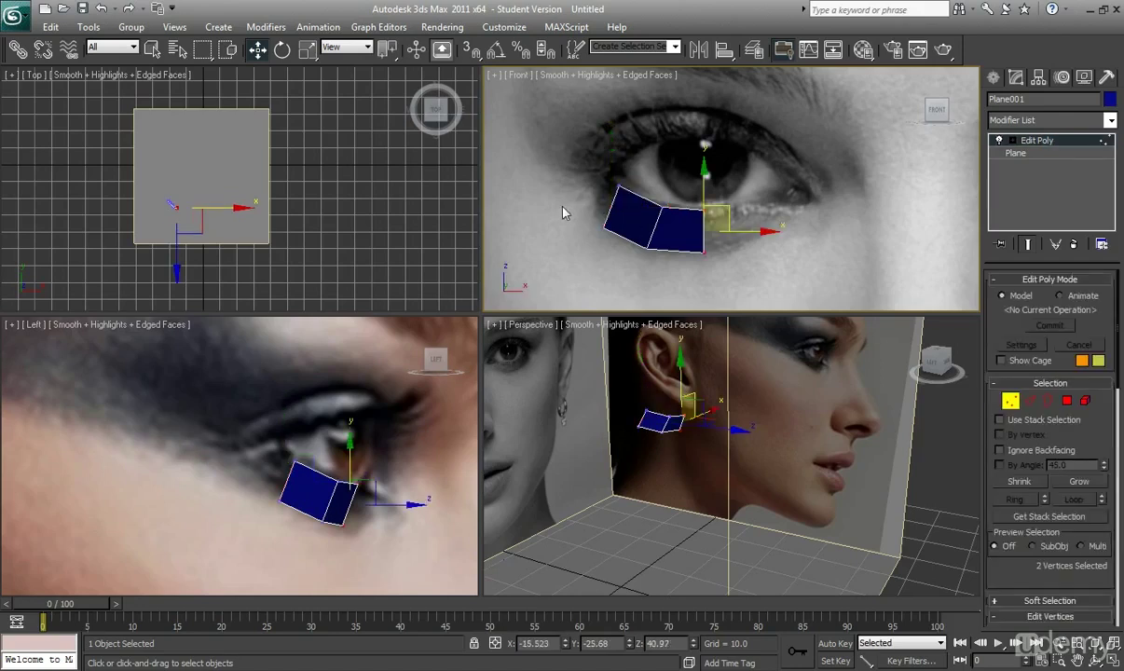
{"action": "left_click_drag", "start_coordinate": [529, 194], "coordinate": [618, 250]}
{"action": "left_click_drag", "start_coordinate": [615, 201], "coordinate": [593, 151]}
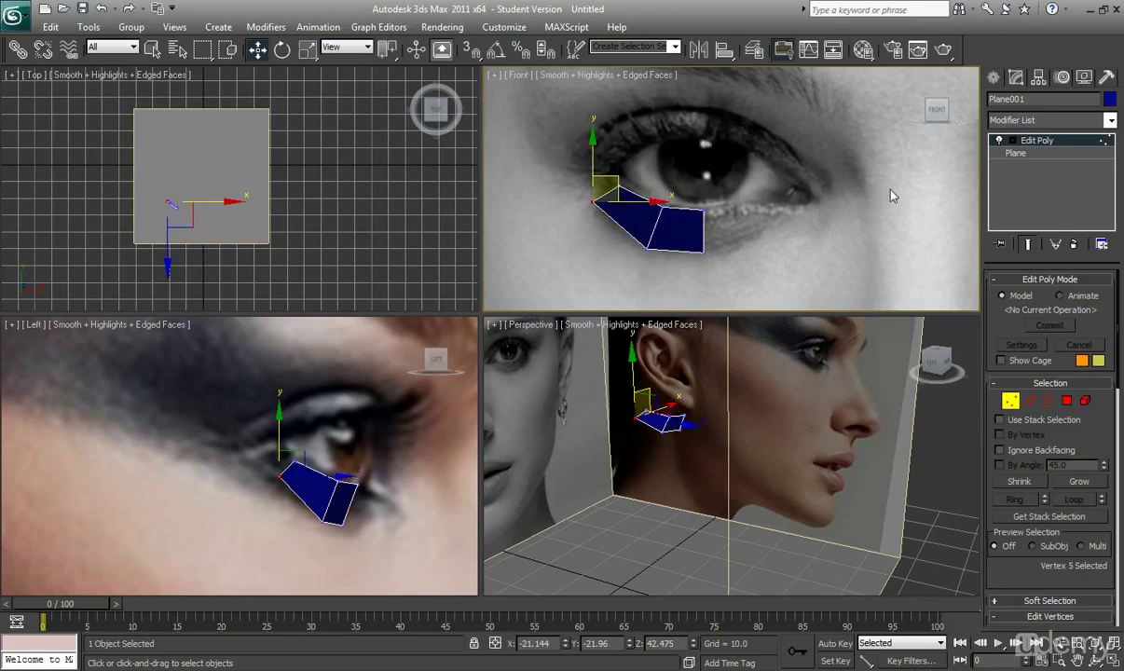
Extend a third polygon from the outer edge in the Left view, placing the new edge at about Y -21.26, Z 43.91.
{"action": "left_click", "coordinate": [1029, 400]}
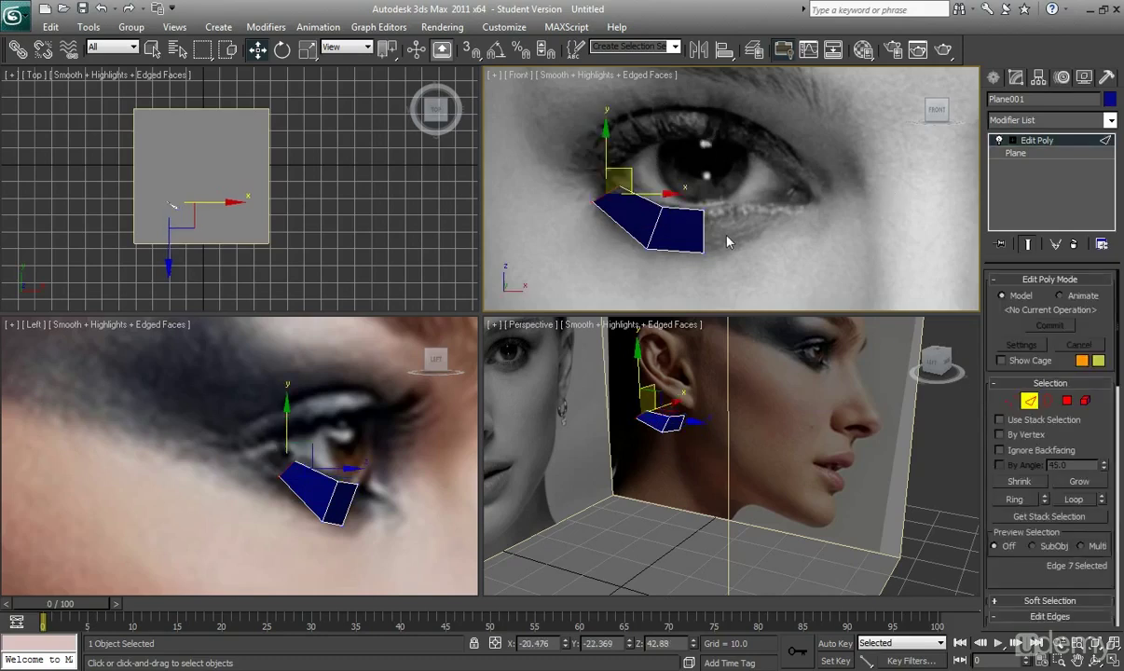
{"action": "middle_click_drag", "start_coordinate": [339, 425], "coordinate": [346, 423]}
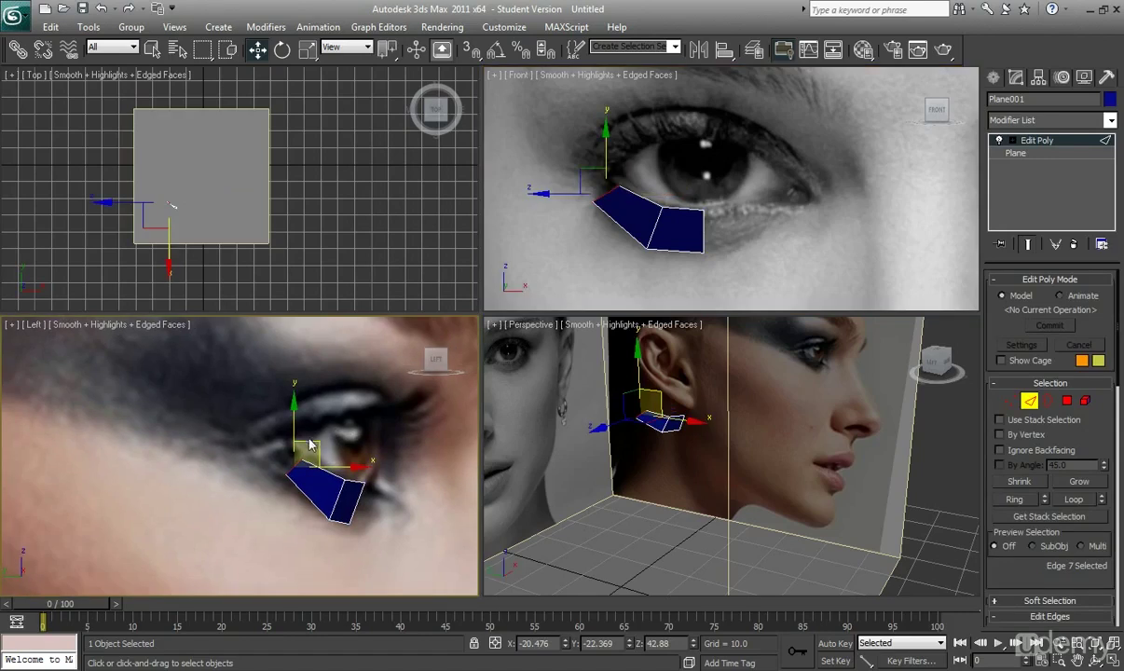
{"action": "left_click_drag", "start_coordinate": [308, 440], "coordinate": [286, 421], "text": "shift"}
{"action": "middle_click_drag", "start_coordinate": [664, 194], "coordinate": [667, 195]}
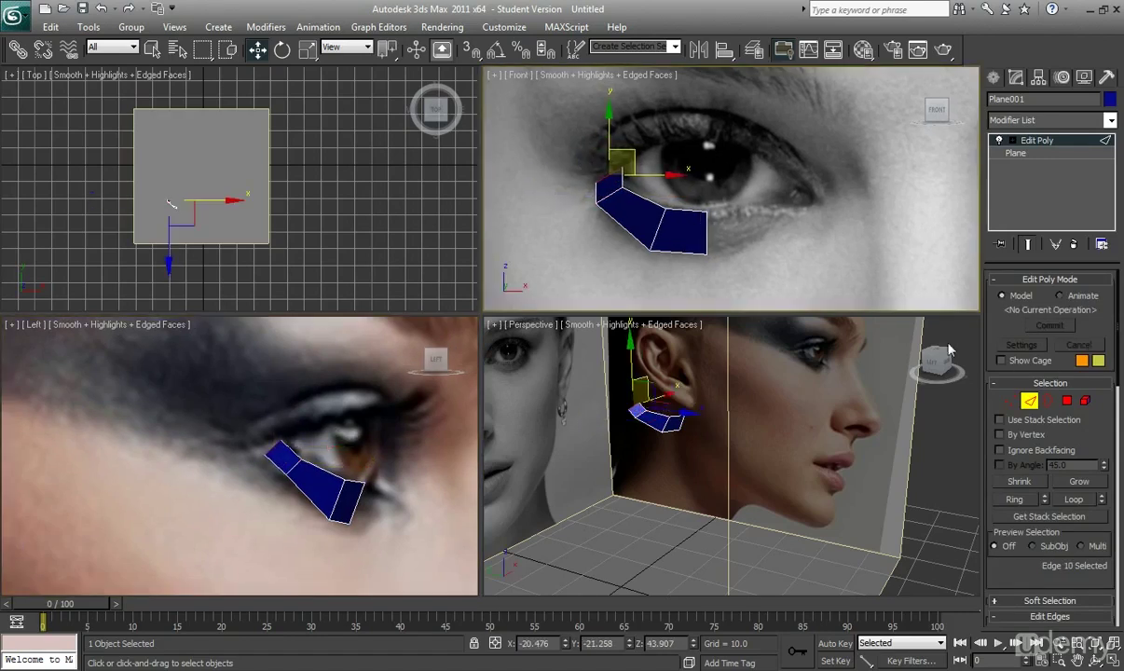
Fit the third polygon to the outer eye corner, raising its outer top vertex to about Z 44.06 and adjusting both vertices shared with the second polygon.
{"action": "left_click", "coordinate": [1011, 401]}
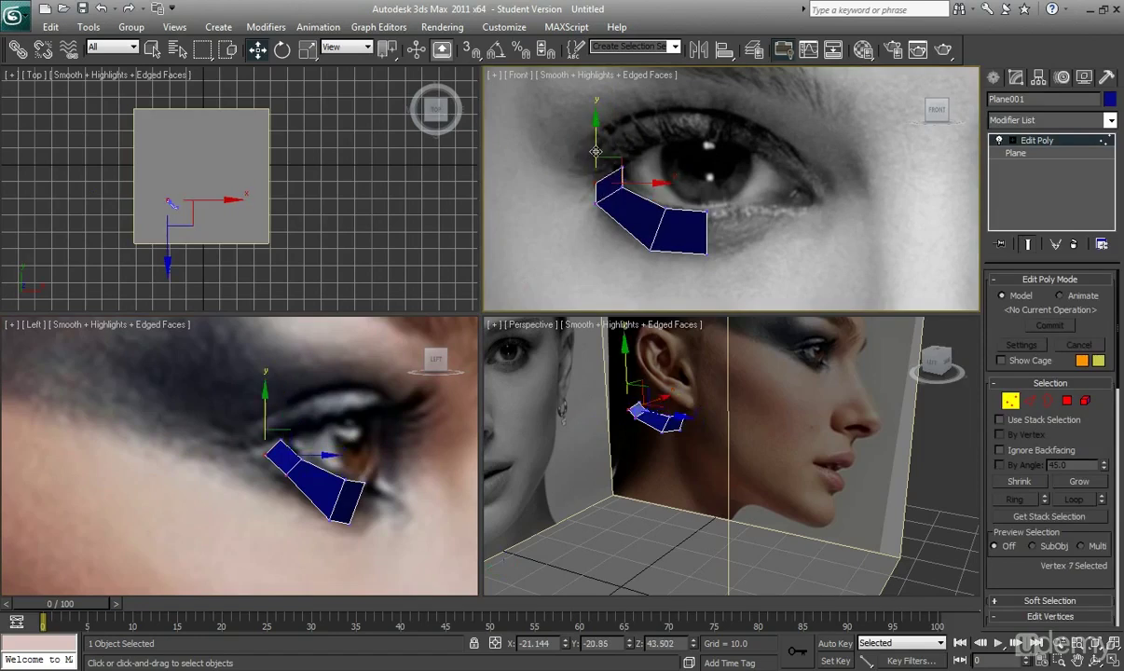
{"action": "left_click_drag", "start_coordinate": [595, 150], "coordinate": [593, 137]}
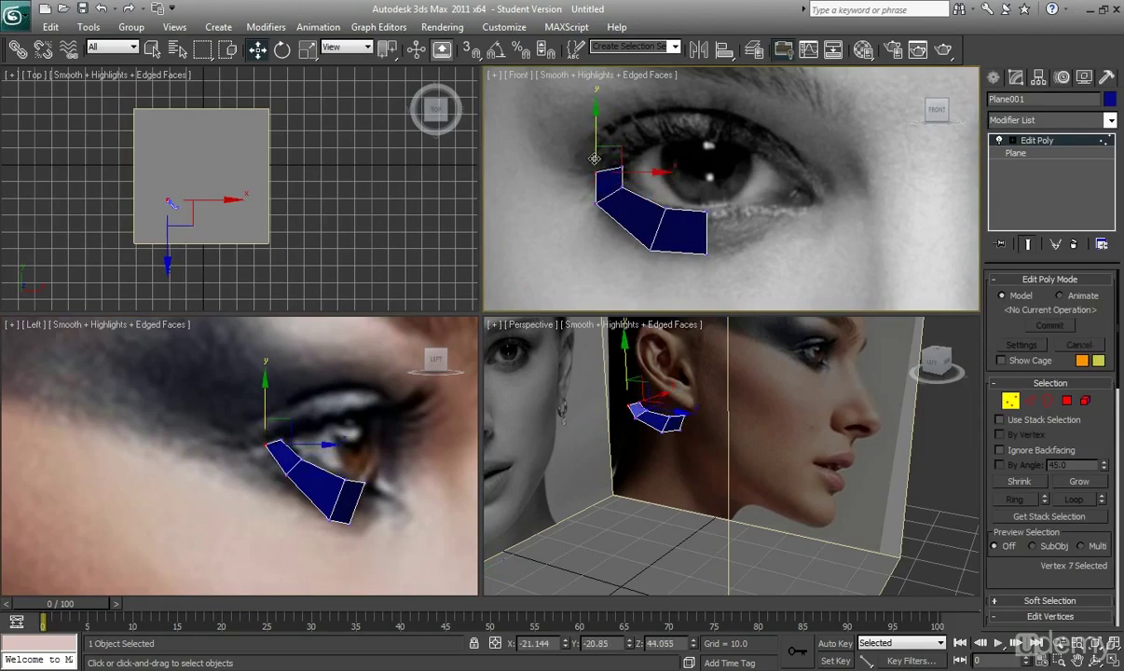
{"action": "left_click_drag", "start_coordinate": [584, 189], "coordinate": [632, 207]}
{"action": "left_click", "coordinate": [544, 160]}
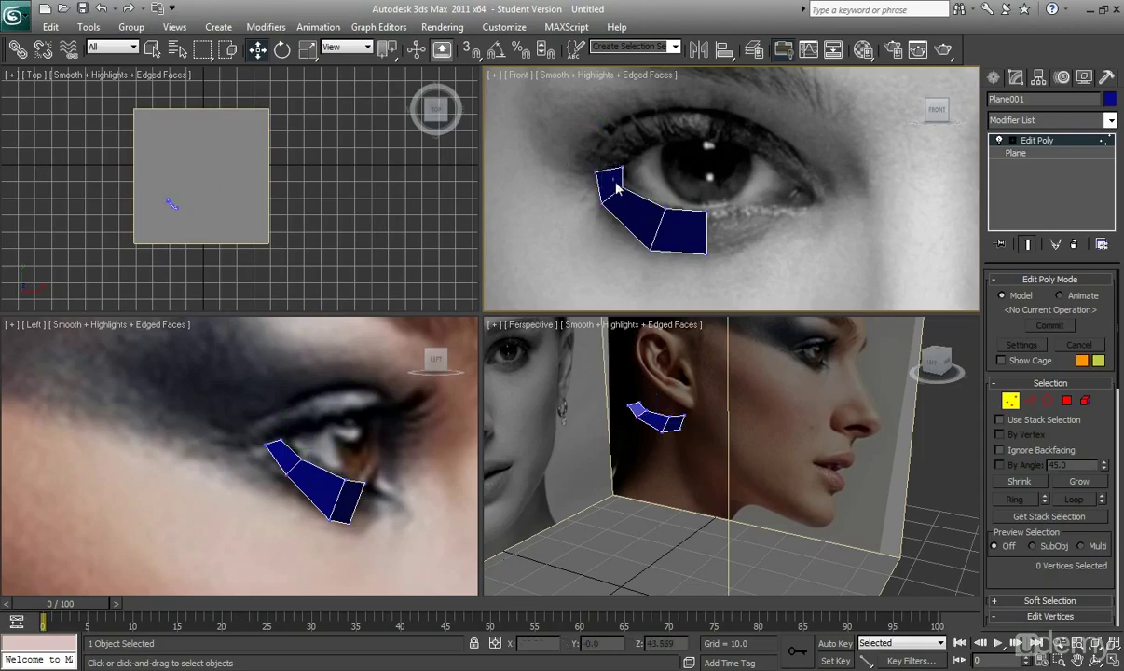
{"action": "left_click", "coordinate": [622, 170]}
{"action": "left_click_drag", "start_coordinate": [639, 175], "coordinate": [663, 178]}
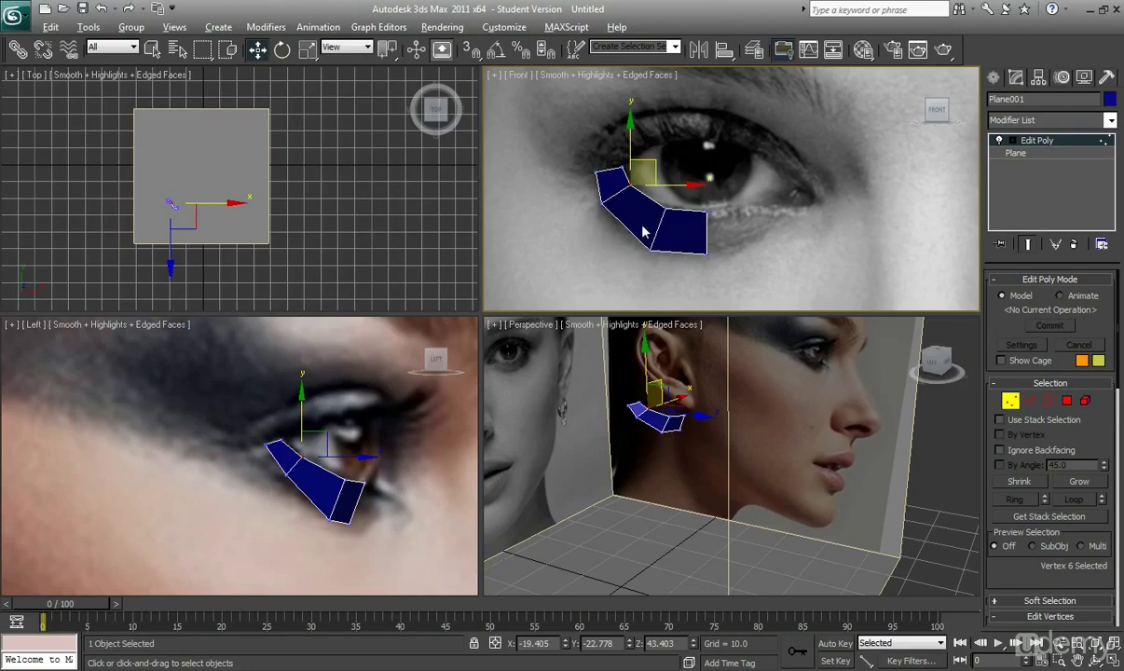
Turn on See-Through display for the mesh so the reference photo shows behind the polygons.
{"action": "key", "text": "alt+x"}
{"action": "key", "text": "alt+x"}
{"action": "key", "text": "alt+x"}
{"action": "scroll", "coordinate": [641, 220], "scroll_direction": "up", "scroll_amount": 2}
{"action": "key", "text": "alt+x"}
{"action": "key", "text": "alt+x"}
{"action": "key", "text": "alt+x"}
{"action": "key", "text": "alt+x"}
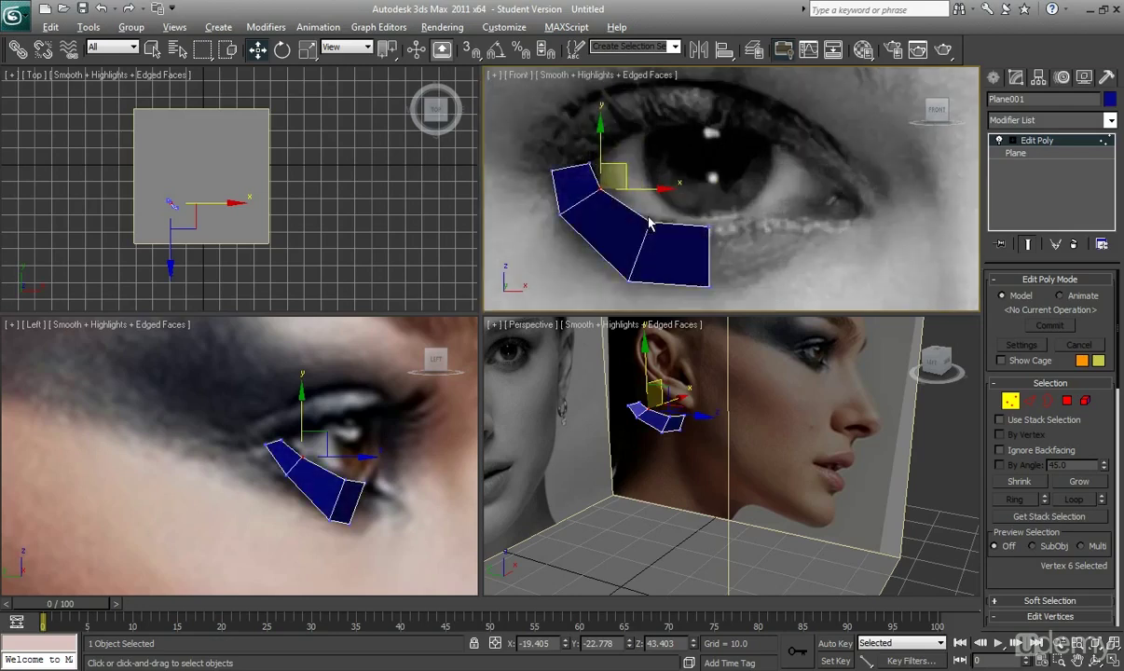
{"action": "key", "text": "alt+x"}
{"action": "left_click_drag", "start_coordinate": [564, 140], "coordinate": [619, 168]}
{"action": "key", "text": "alt+x"}
Reposition the third polygon's upper inner vertex in the Left view to match the outer eye corner.
{"action": "left_click", "coordinate": [550, 139]}
{"action": "left_click_drag", "start_coordinate": [531, 135], "coordinate": [613, 170]}
{"action": "scroll", "coordinate": [326, 382], "scroll_direction": "up", "scroll_amount": 4}
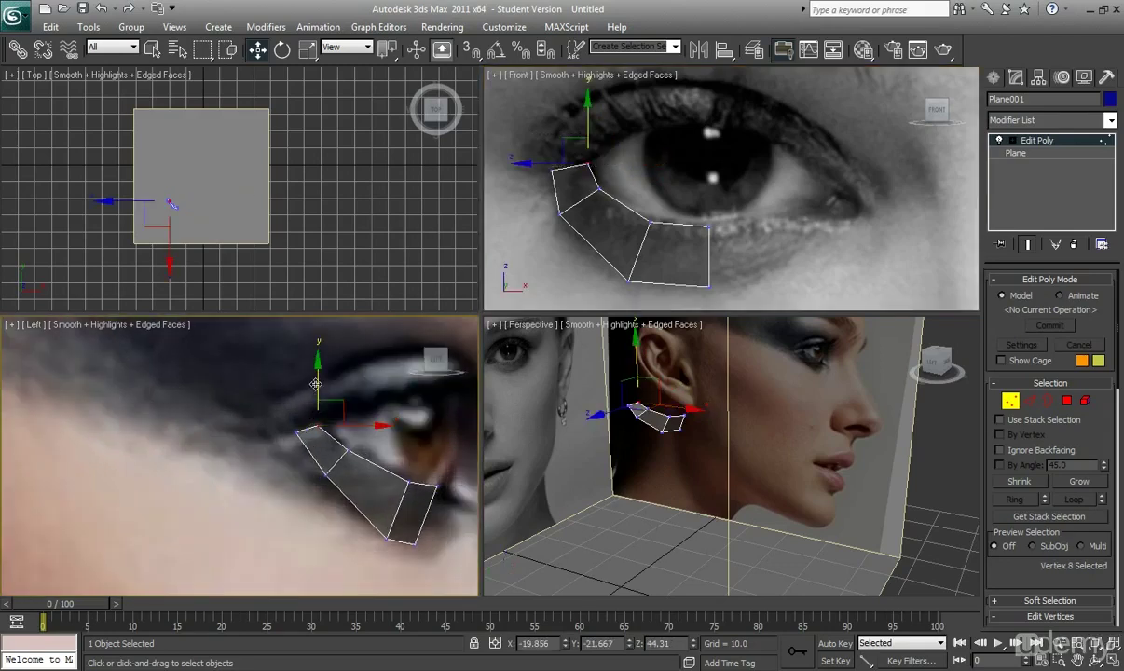
{"action": "left_click_drag", "start_coordinate": [323, 385], "coordinate": [324, 385]}
Pull the third polygon's upper outer vertex back toward the temple in the Left view and refine the outer vertex below it.
{"action": "left_click_drag", "start_coordinate": [360, 432], "coordinate": [321, 434]}
{"action": "left_click", "coordinate": [297, 432]}
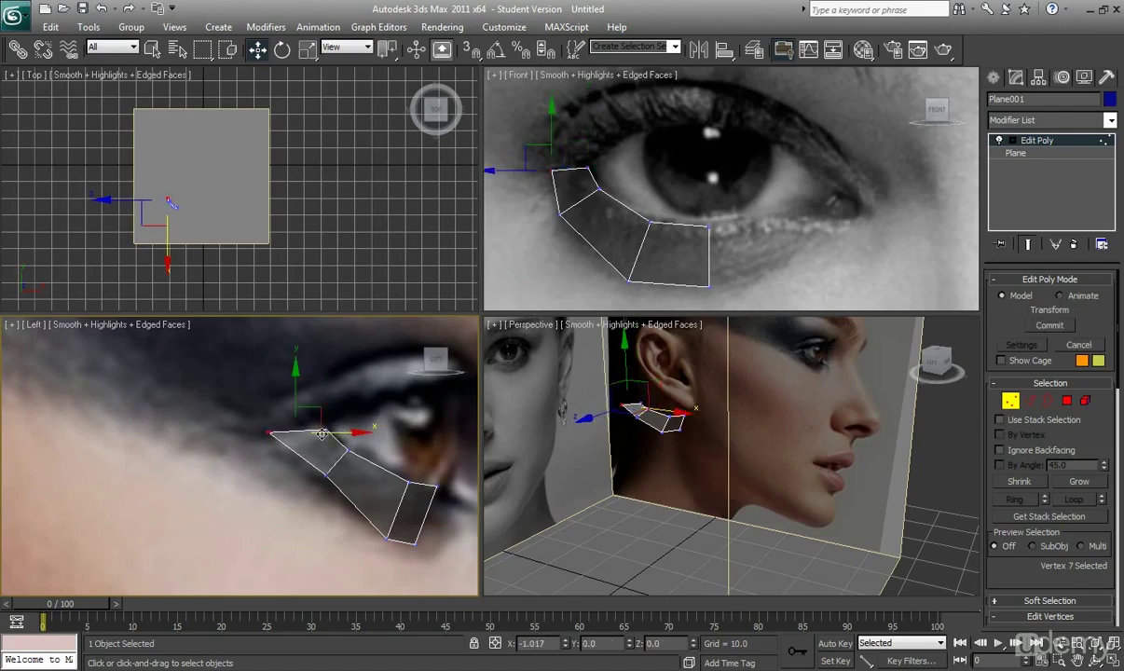
{"action": "left_click", "coordinate": [317, 481]}
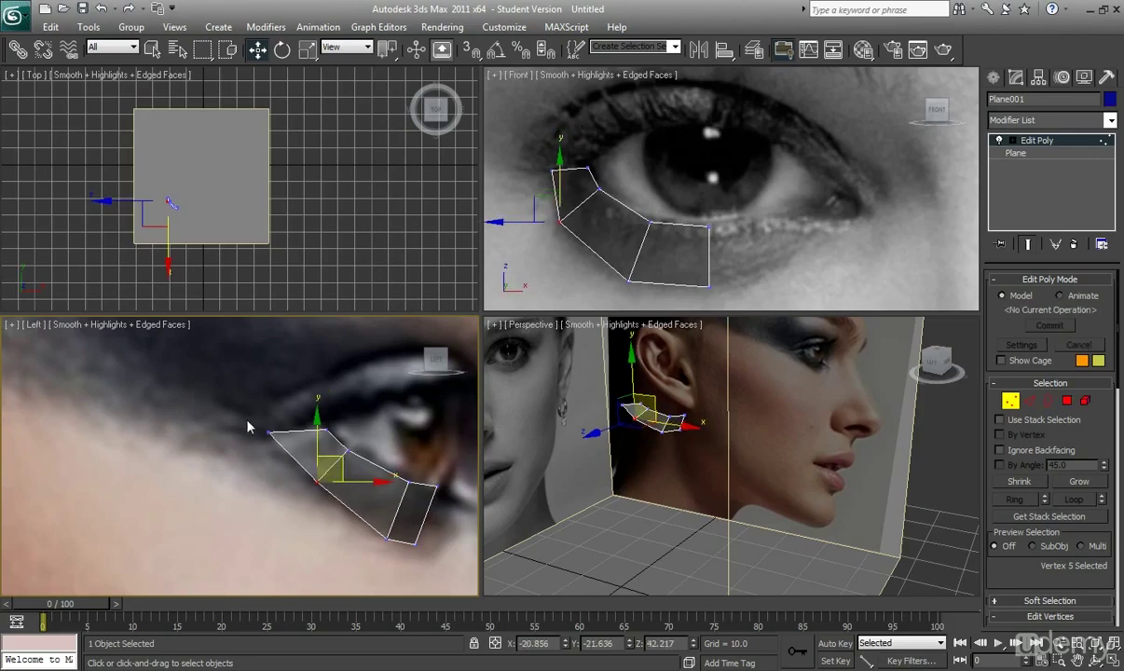
{"action": "left_click", "coordinate": [273, 432]}
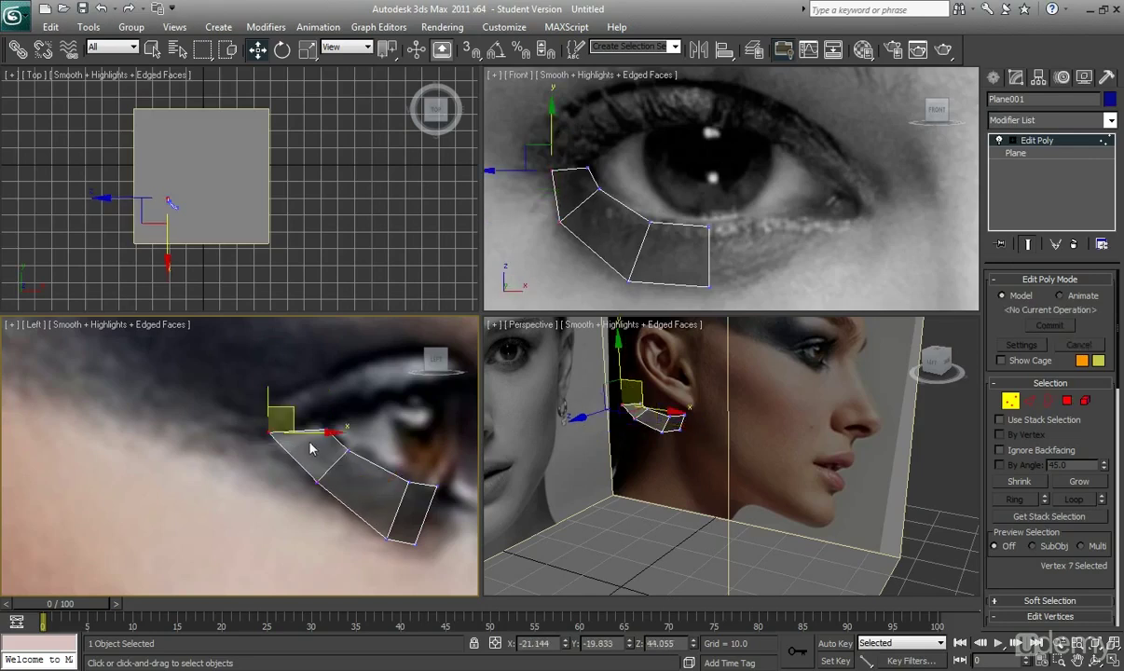
{"action": "scroll", "coordinate": [660, 216], "scroll_direction": "down", "scroll_amount": 3}
{"action": "left_click", "coordinate": [623, 213]}
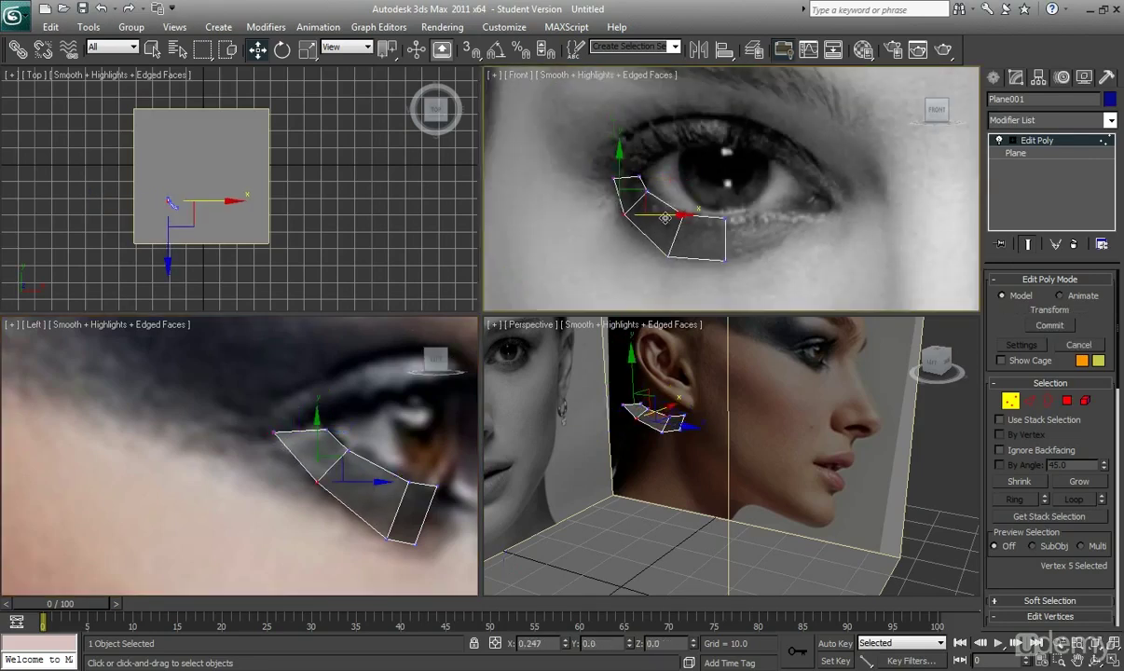
Nudge the outer-corner vertex in the Front view and extend the strip's inner end edge into three polygons reaching the inner eye corner.
{"action": "left_click_drag", "start_coordinate": [665, 217], "coordinate": [670, 217]}
{"action": "left_click", "coordinate": [1028, 400]}
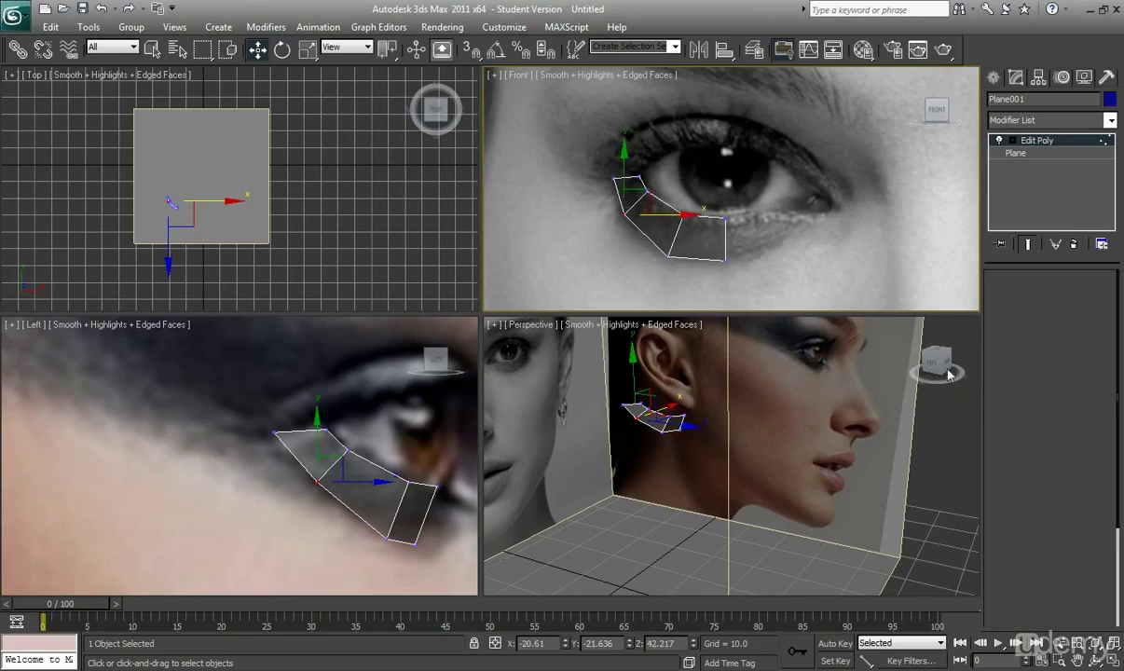
{"action": "left_click", "coordinate": [722, 243]}
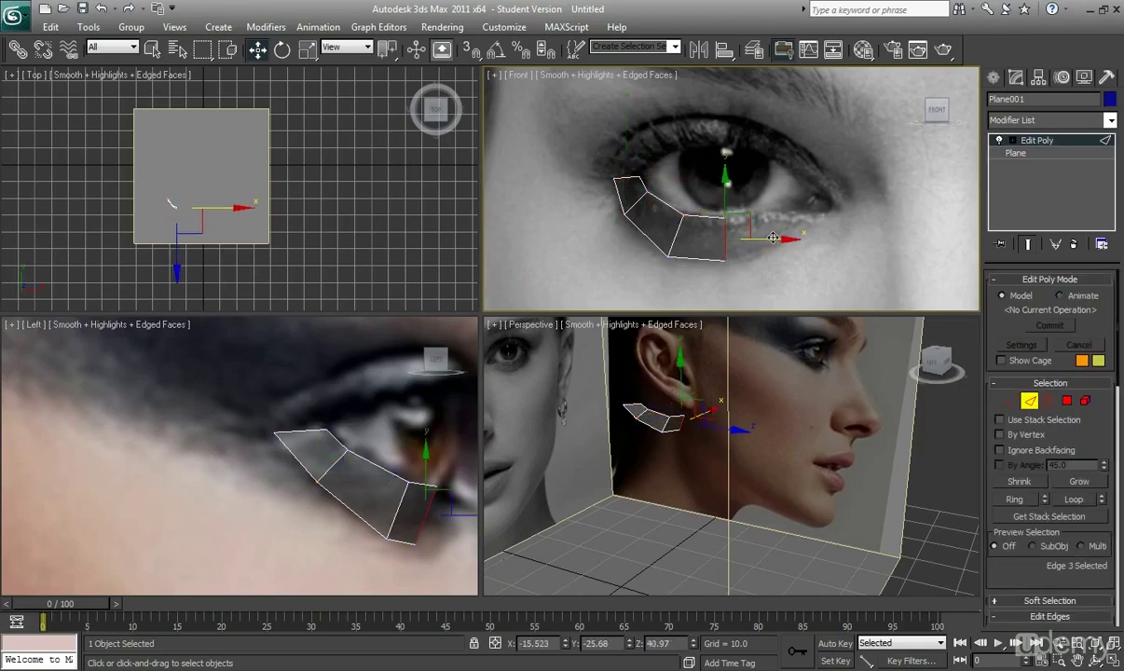
{"action": "mouse_move", "coordinate": [749, 221]}
{"action": "left_mouse_down", "text": "shift"}
{"action": "mouse_move", "coordinate": [823, 216]}
{"action": "mouse_move", "coordinate": [849, 201]}
{"action": "left_mouse_up", "text": "shift"}
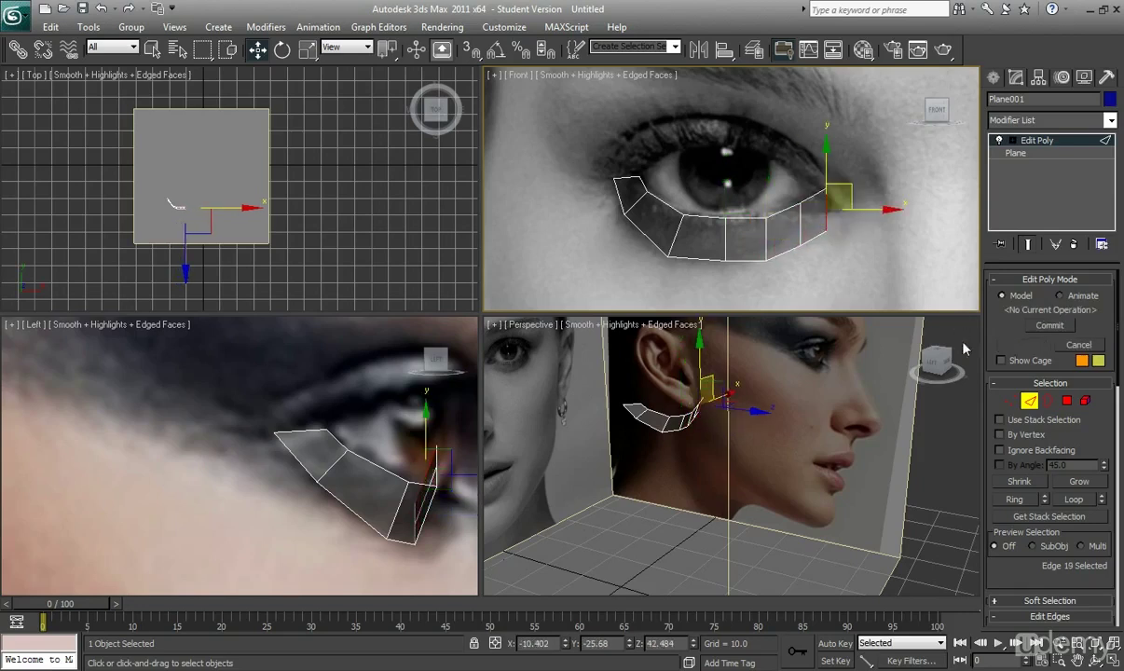
Adjust the first new polygon's lower inner vertex to follow the lower eyelid, and reposition the next lower vertex toward the inner eye corner.
{"action": "left_click", "coordinate": [1010, 401]}
{"action": "left_click", "coordinate": [772, 248]}
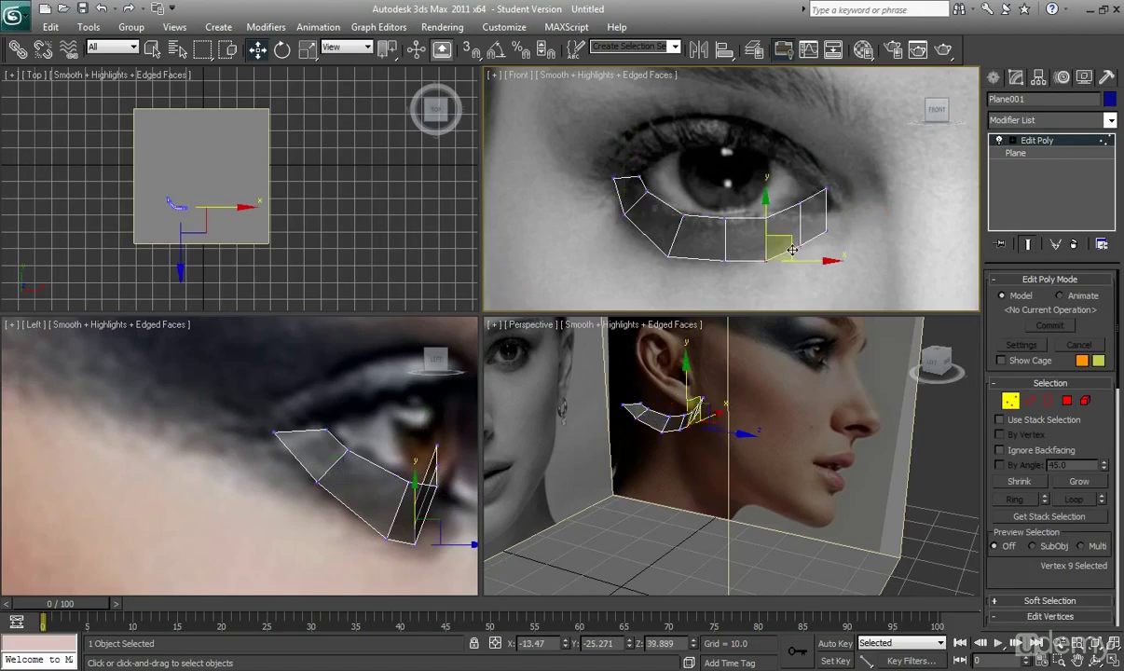
{"action": "left_click_drag", "start_coordinate": [791, 249], "coordinate": [802, 245]}
{"action": "scroll", "coordinate": [799, 233], "scroll_direction": "up", "scroll_amount": 3}
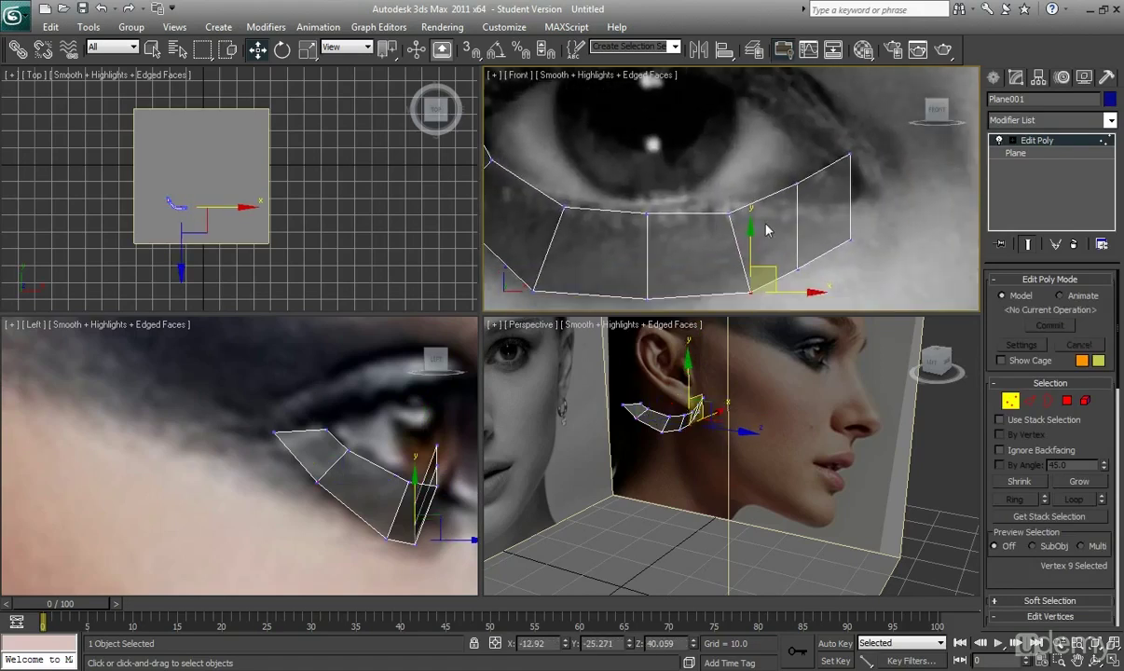
{"action": "left_click", "coordinate": [729, 209]}
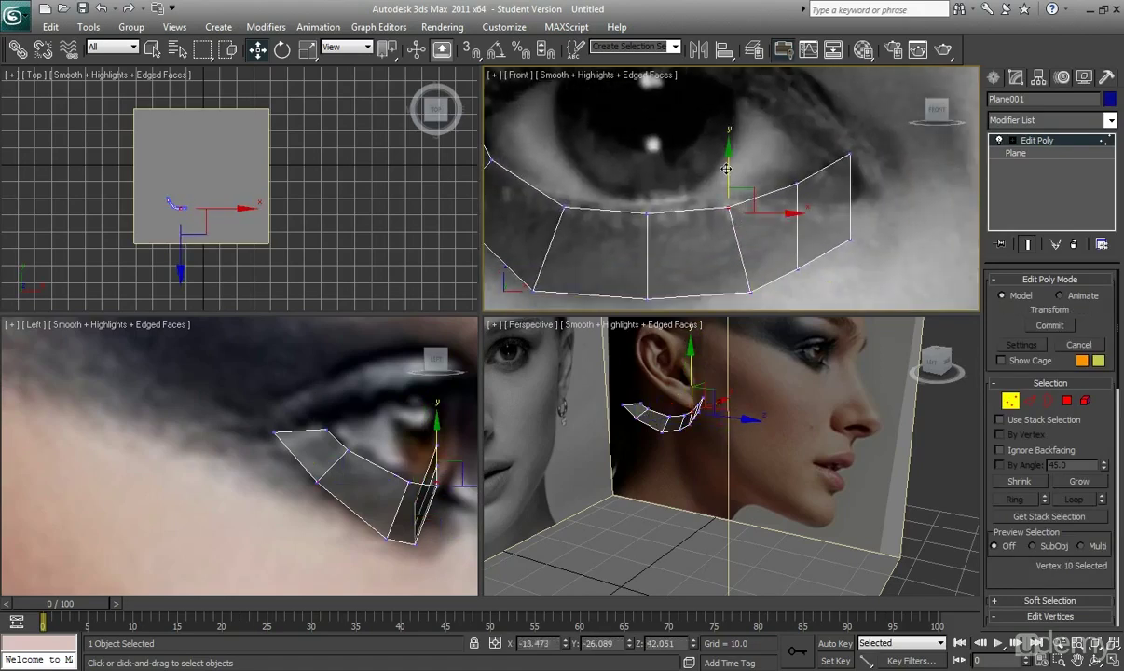
{"action": "middle_click_drag", "start_coordinate": [830, 276], "coordinate": [772, 244]}
{"action": "left_click_drag", "start_coordinate": [770, 257], "coordinate": [722, 214]}
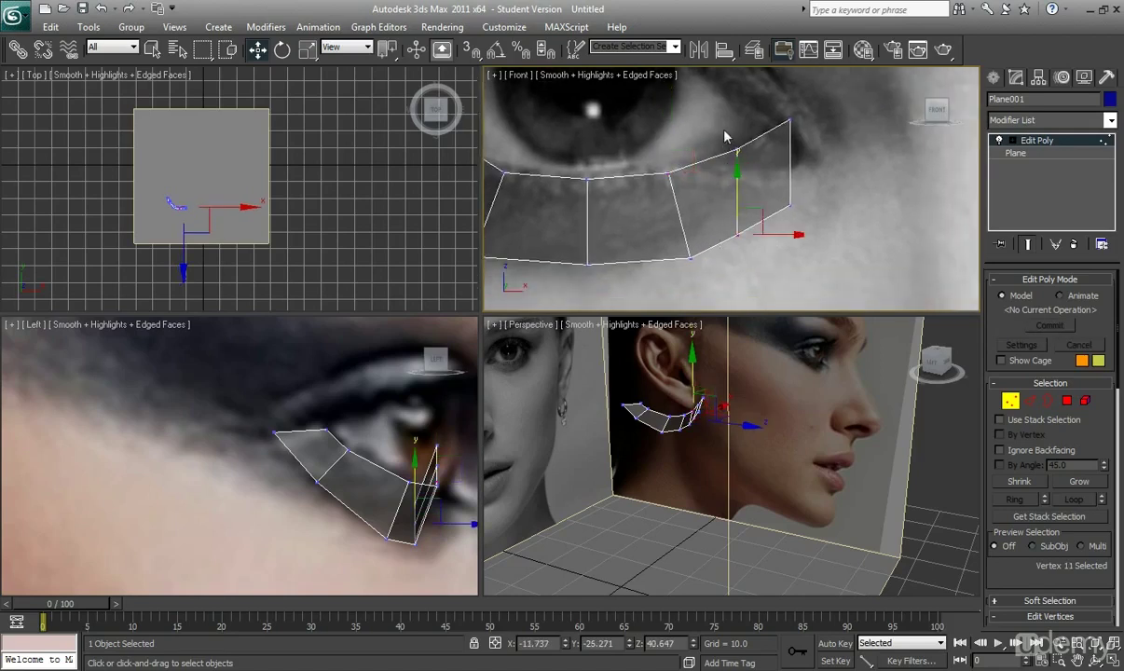
Fit the last two polygons' upper and lower vertices to the inner eye corner so the strip tapers along the lower lid.
{"action": "left_click", "coordinate": [737, 160]}
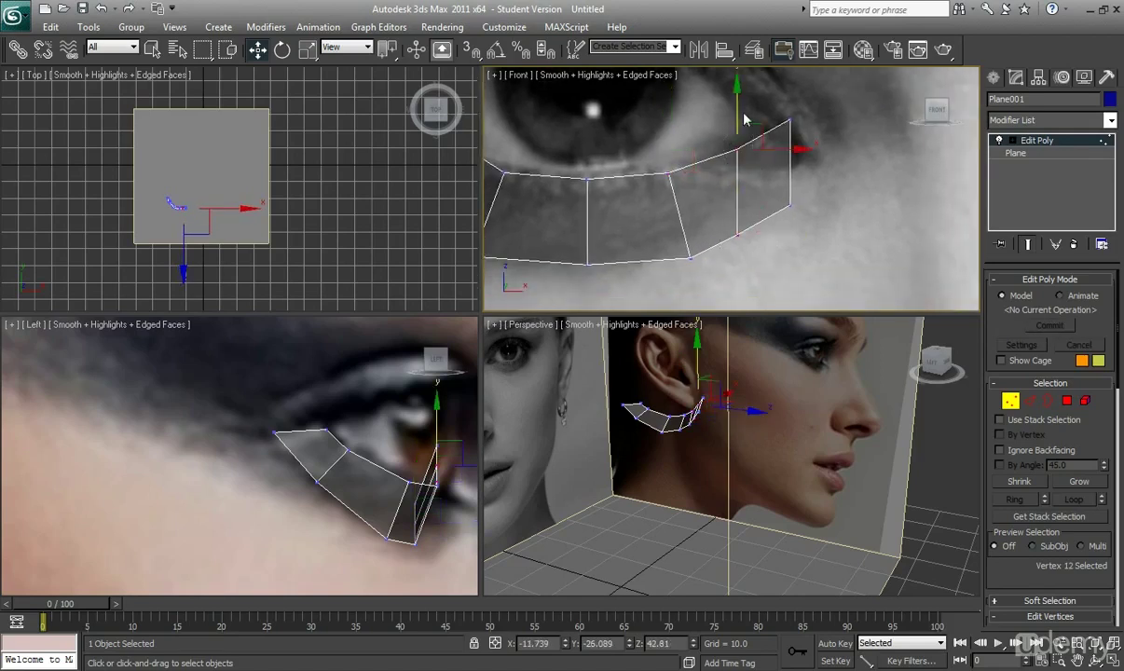
{"action": "left_click", "coordinate": [739, 235]}
{"action": "left_click_drag", "start_coordinate": [762, 218], "coordinate": [793, 183]}
{"action": "left_click_drag", "start_coordinate": [774, 105], "coordinate": [816, 142]}
{"action": "left_click", "coordinate": [790, 203]}
{"action": "left_click_drag", "start_coordinate": [820, 188], "coordinate": [838, 144]}
{"action": "scroll", "coordinate": [783, 205], "scroll_direction": "down", "scroll_amount": 4}
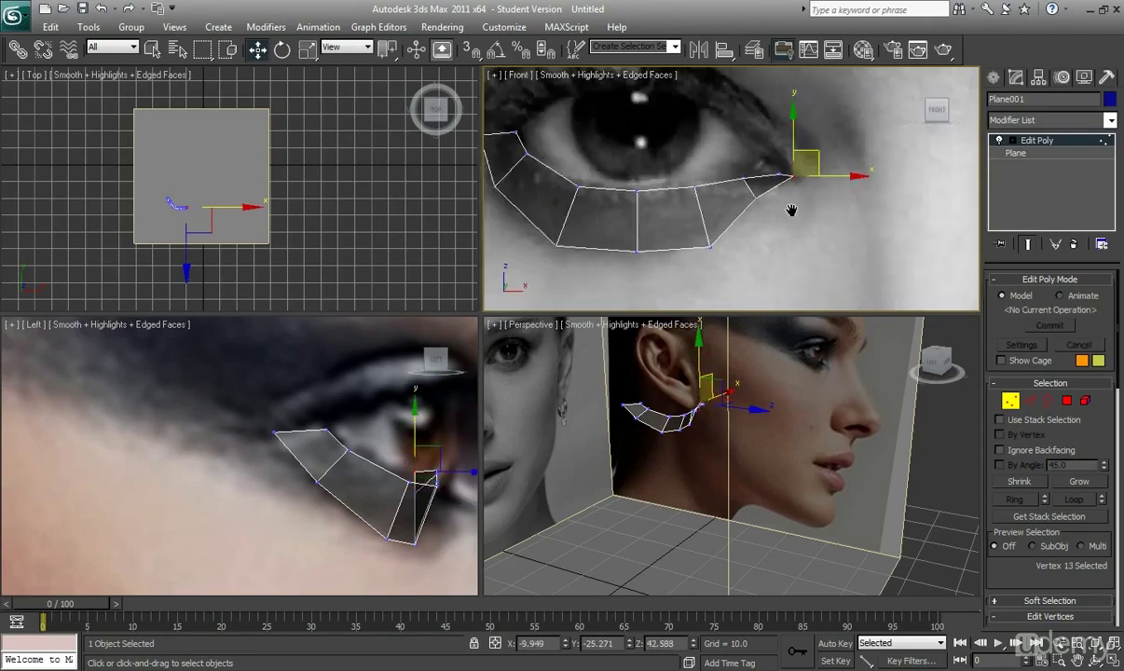
Refine the lower-lid vertices near the inner corner and set the corner tip vertex to about X -9.88, Z 42.66.
{"action": "left_click", "coordinate": [715, 229]}
{"action": "left_click_drag", "start_coordinate": [730, 204], "coordinate": [725, 199]}
{"action": "middle_click_drag", "start_coordinate": [759, 179], "coordinate": [759, 227]}
{"action": "scroll", "coordinate": [762, 211], "scroll_direction": "up", "scroll_amount": 4}
{"action": "scroll", "coordinate": [760, 227], "scroll_direction": "up", "scroll_amount": 3}
{"action": "left_click_drag", "start_coordinate": [721, 198], "coordinate": [779, 203]}
{"action": "scroll", "coordinate": [418, 450], "scroll_direction": "up", "scroll_amount": 5}
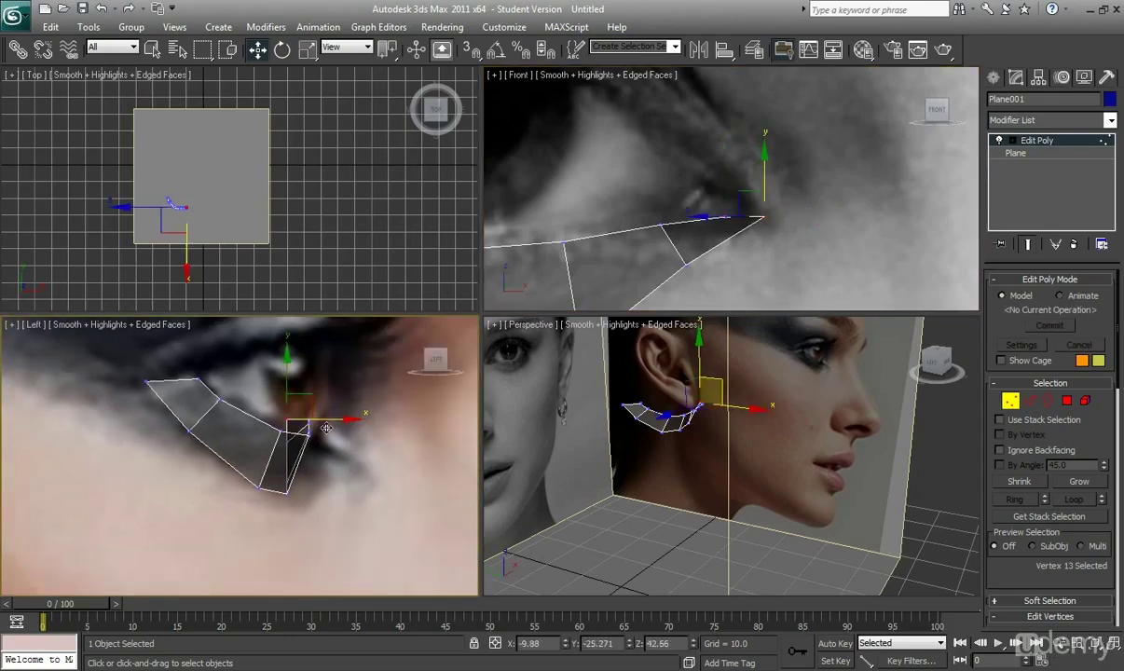
{"action": "scroll", "coordinate": [727, 277], "scroll_direction": "up", "scroll_amount": 3}
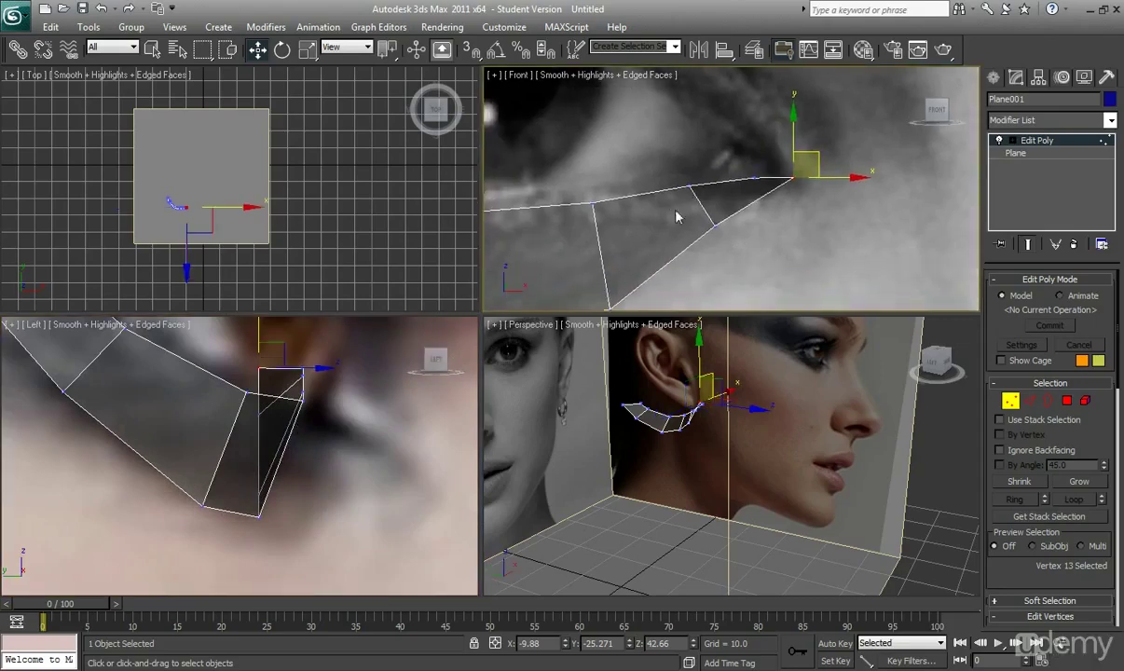
Adjust the depth of the vertex pair inward of the lower lid's middle using the Left and Top views.
{"action": "middle_click_drag", "start_coordinate": [713, 410], "coordinate": [517, 406], "text": "alt"}
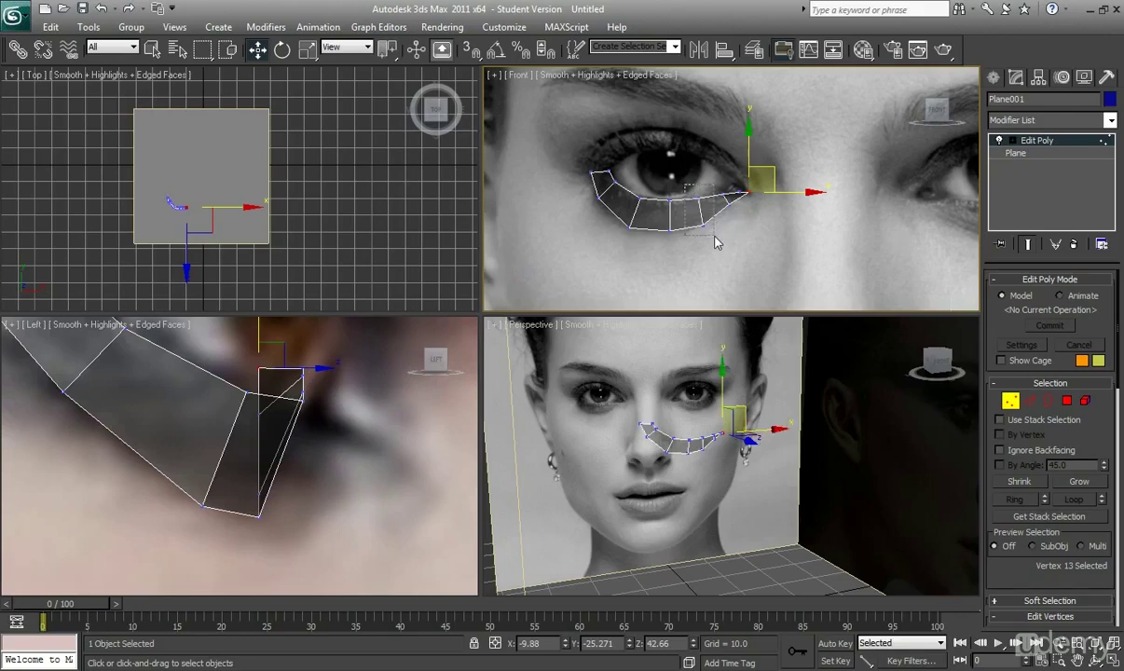
{"action": "left_click_drag", "start_coordinate": [714, 237], "coordinate": [715, 238]}
{"action": "middle_click_drag", "start_coordinate": [358, 451], "coordinate": [367, 456]}
{"action": "left_click_drag", "start_coordinate": [346, 447], "coordinate": [331, 447]}
{"action": "scroll", "coordinate": [188, 218], "scroll_direction": "up", "scroll_amount": 6}
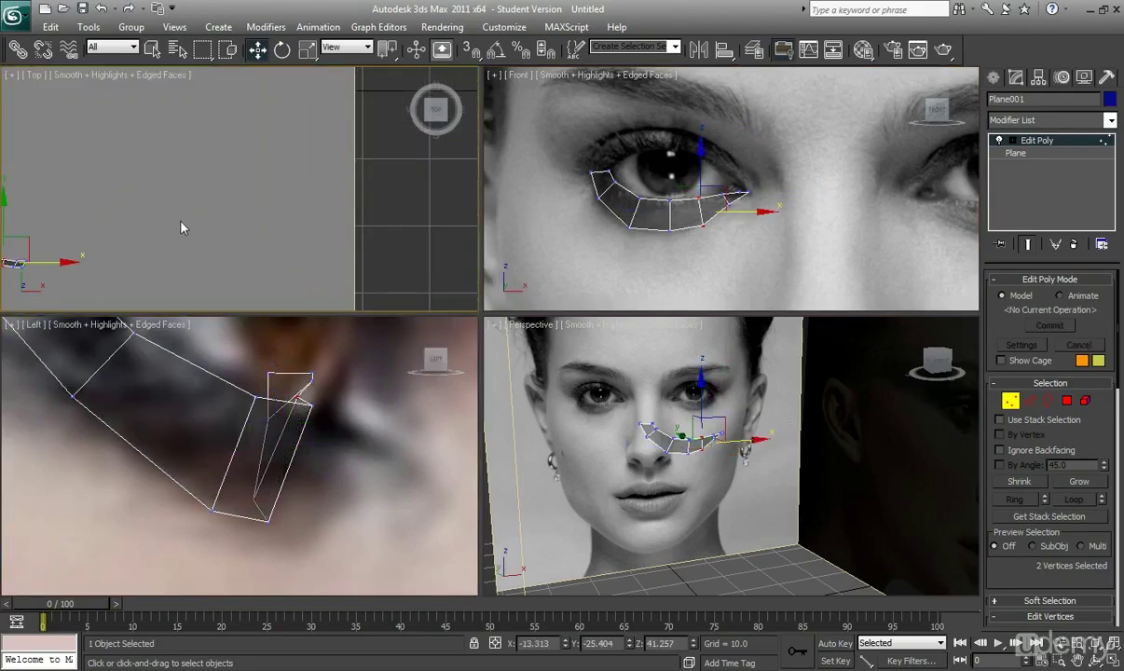
{"action": "middle_click_drag", "start_coordinate": [166, 225], "coordinate": [356, 194]}
{"action": "scroll", "coordinate": [203, 228], "scroll_direction": "up", "scroll_amount": 3}
{"action": "middle_click_drag", "start_coordinate": [224, 237], "coordinate": [294, 208]}
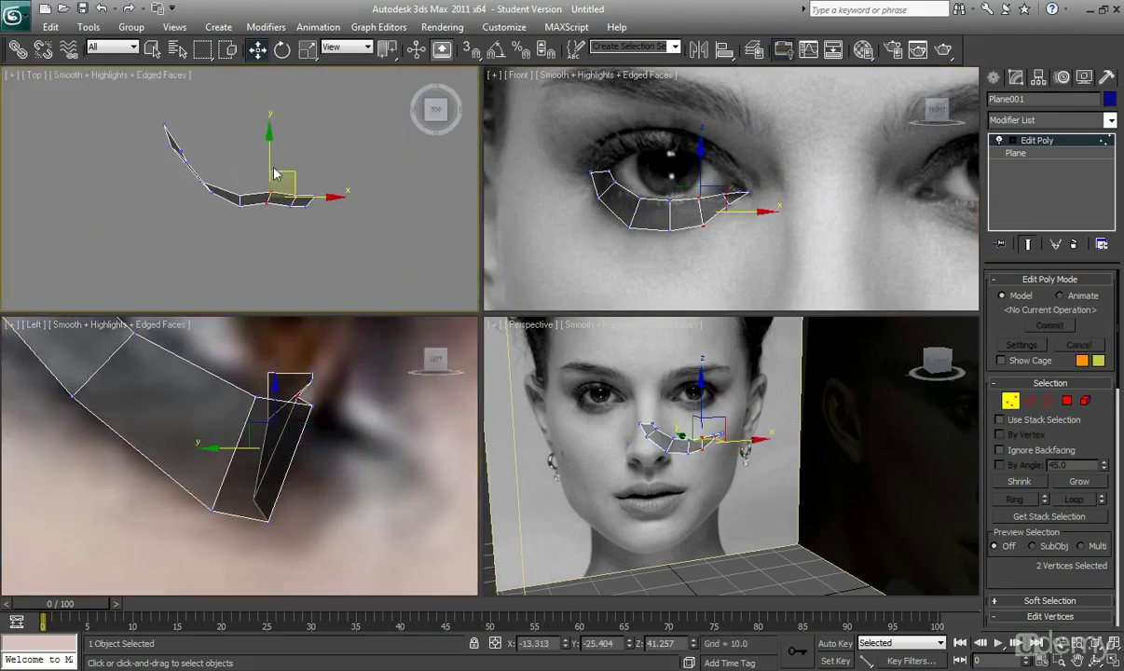
{"action": "left_click_drag", "start_coordinate": [271, 159], "coordinate": [271, 162]}
Push the inner-corner vertices back along Y in the Top view and shift the middle pair back to curve the strip.
{"action": "left_click_drag", "start_coordinate": [300, 215], "coordinate": [314, 157]}
{"action": "left_click", "coordinate": [306, 193]}
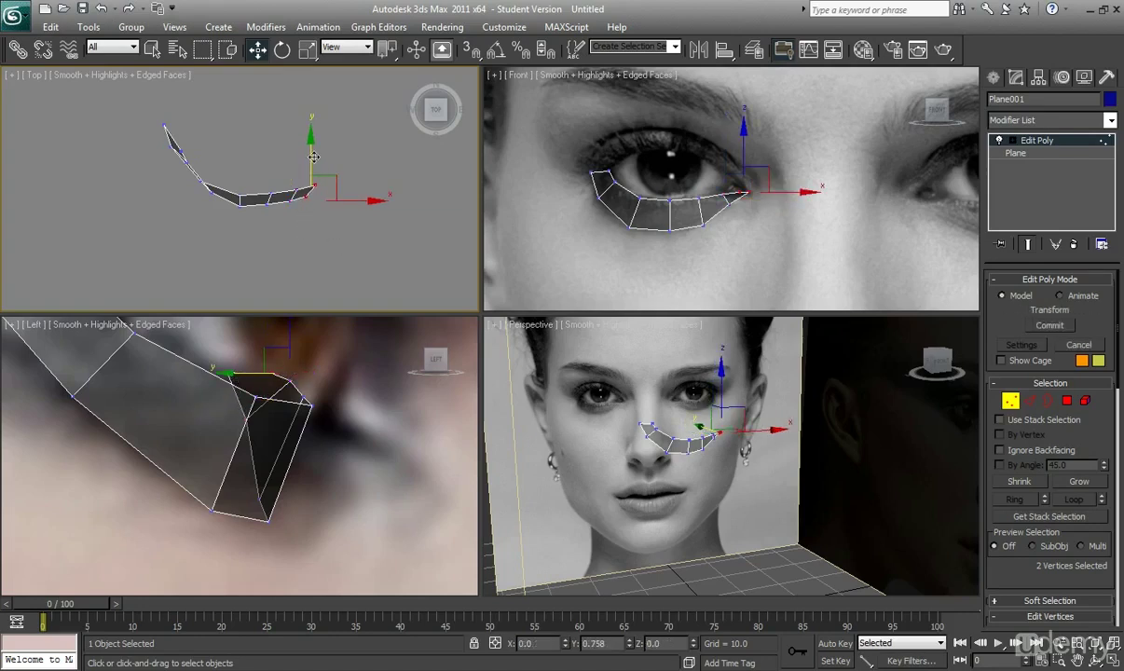
{"action": "left_click", "coordinate": [238, 179]}
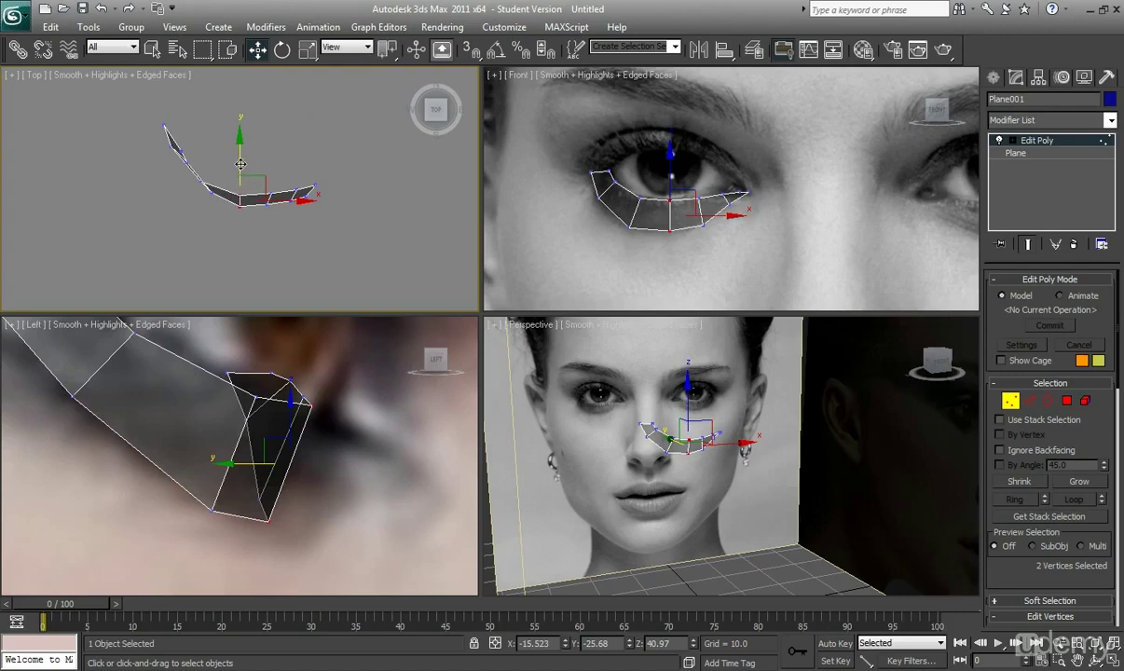
{"action": "left_click_drag", "start_coordinate": [239, 165], "coordinate": [241, 157]}
Stretch the inner eye corner's tip vertex along X toward the nose in the Front view.
{"action": "middle_click_drag", "start_coordinate": [723, 532], "coordinate": [967, 408]}
{"action": "left_click", "coordinate": [1025, 401]}
{"action": "left_click", "coordinate": [738, 196]}
{"action": "scroll", "coordinate": [738, 196], "scroll_direction": "up", "scroll_amount": 4}
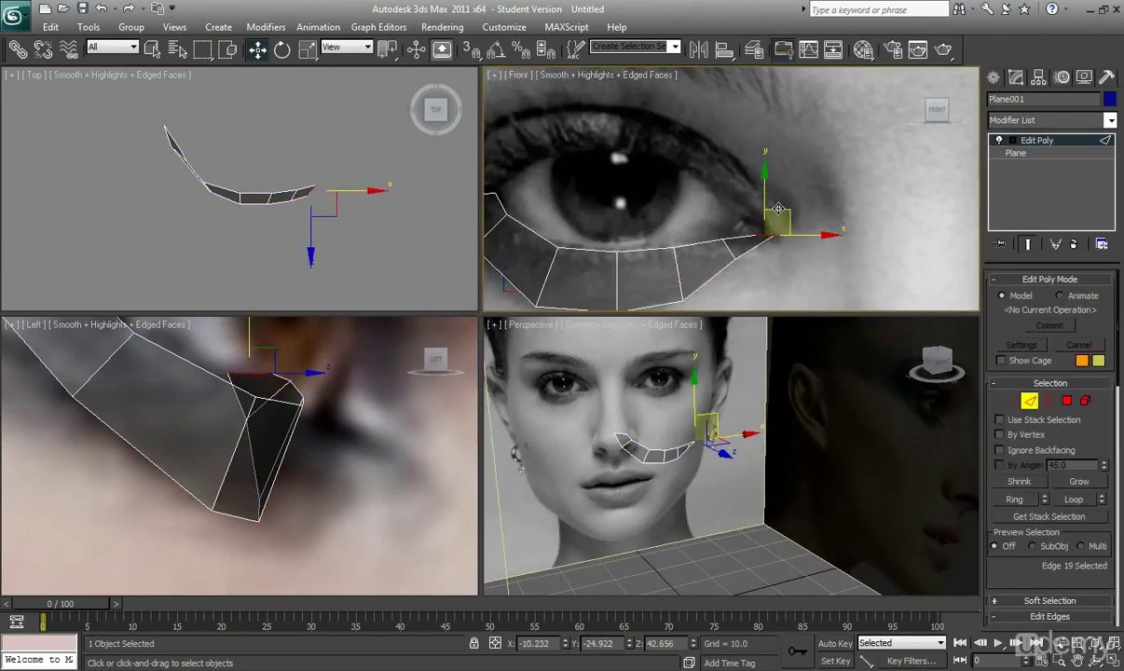
{"action": "left_click", "coordinate": [1010, 401]}
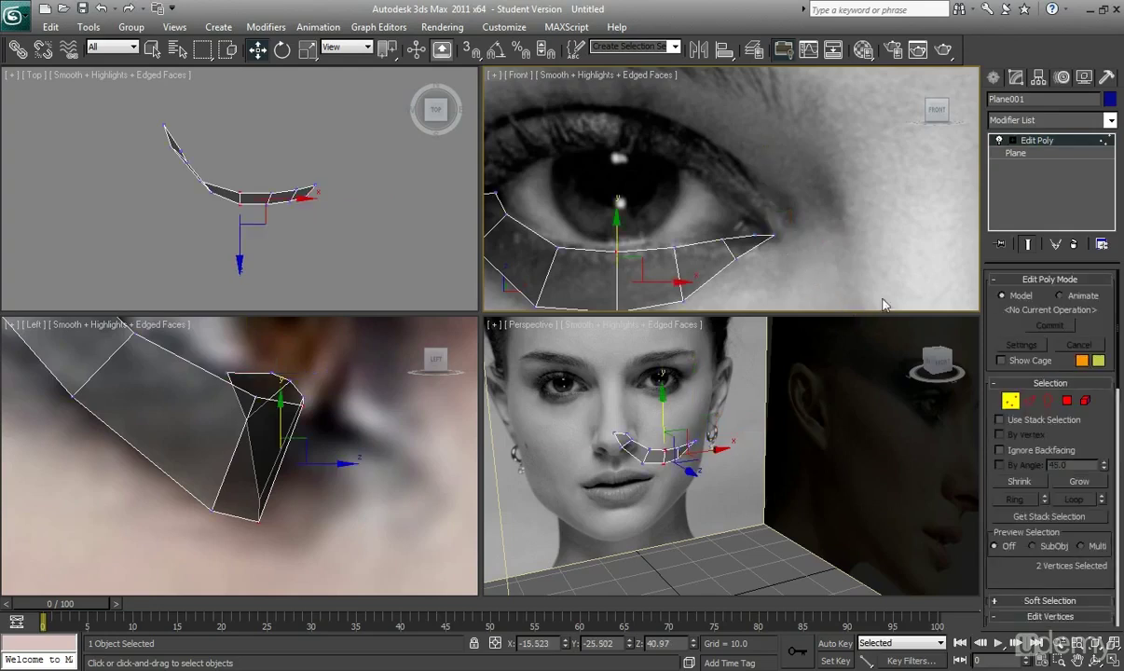
{"action": "left_click", "coordinate": [773, 236]}
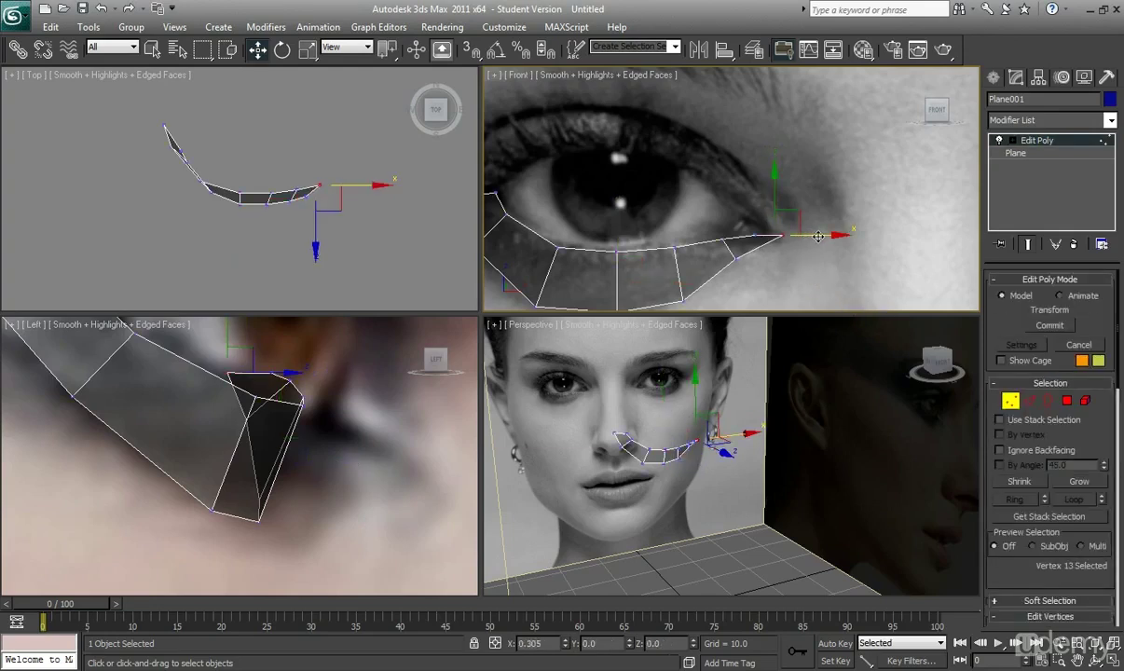
{"action": "left_click_drag", "start_coordinate": [799, 252], "coordinate": [837, 236]}
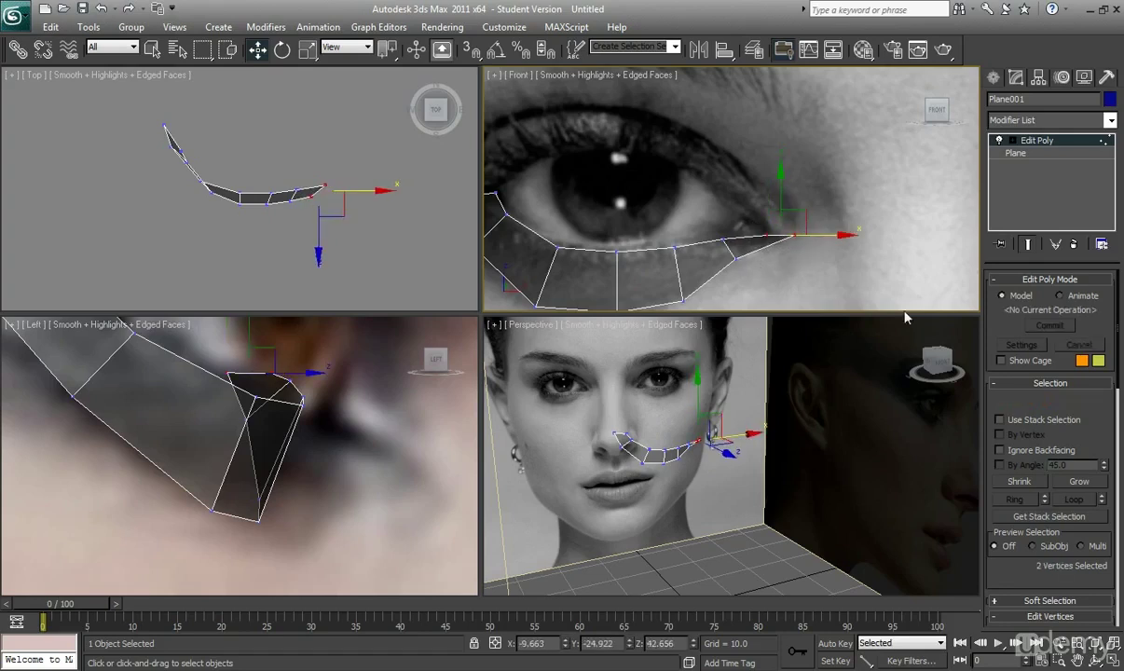
Extend the inner-corner edge upward into a polygon and shift its outer top vertex to about X -9.95, Z 44.01.
{"action": "left_click", "coordinate": [1027, 400]}
{"action": "scroll", "coordinate": [809, 244], "scroll_direction": "down", "scroll_amount": 3}
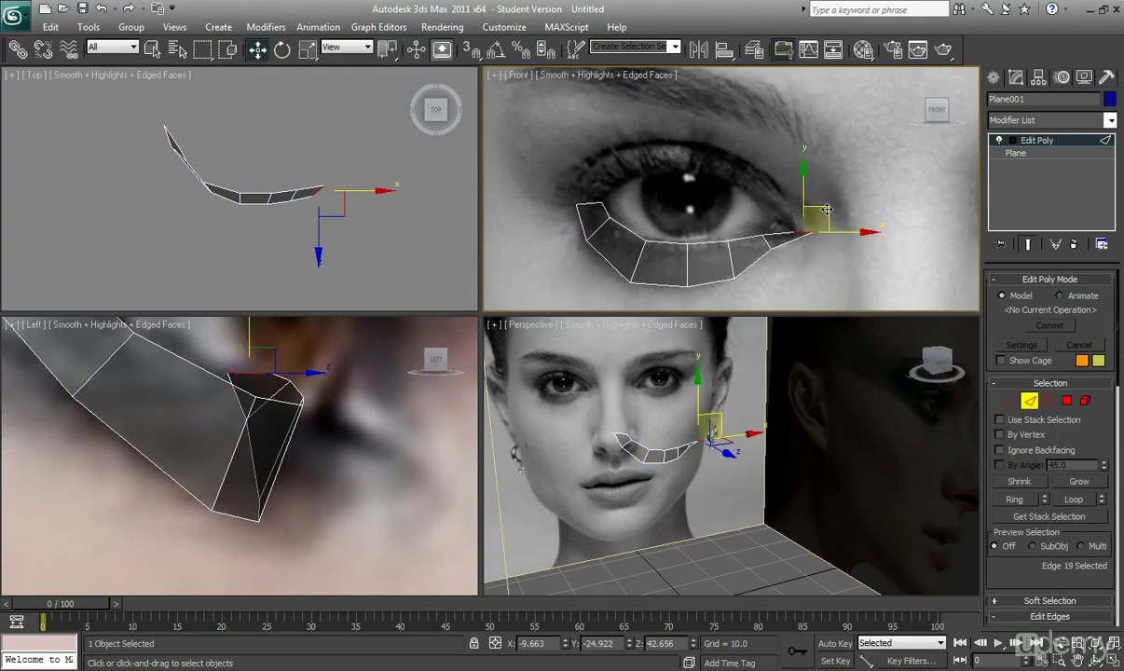
{"action": "left_click", "coordinate": [785, 211]}
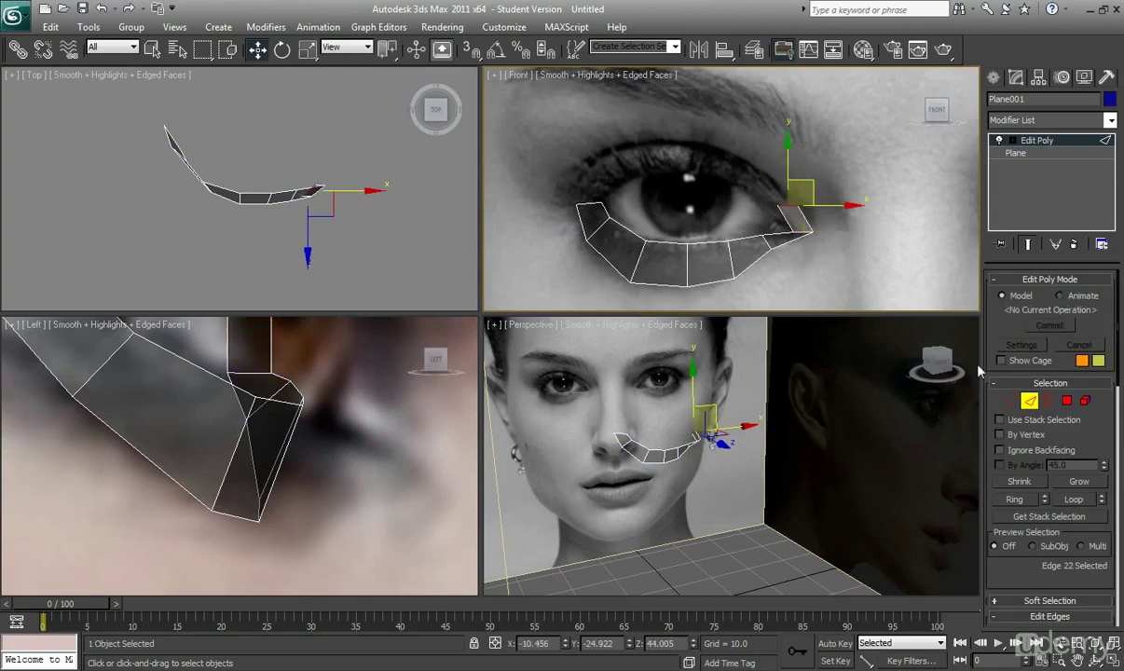
{"action": "left_click", "coordinate": [1011, 399]}
{"action": "left_click", "coordinate": [797, 206]}
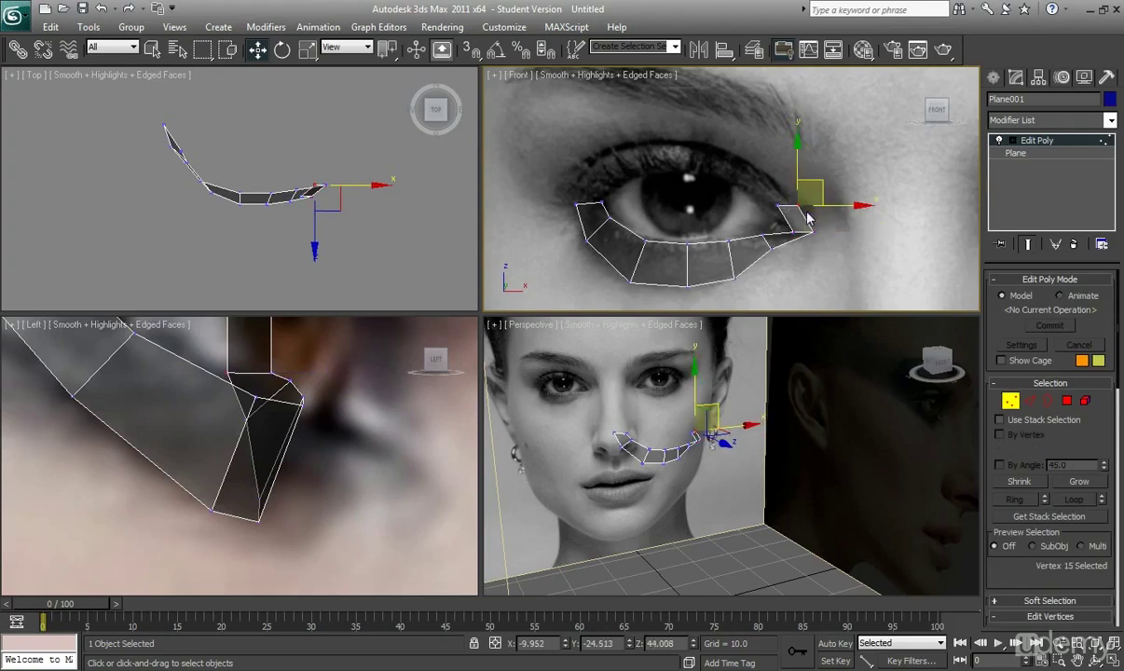
Continue the strip along the upper eyelid with two more polygons and fit their vertices to the lid line.
{"action": "mouse_move", "coordinate": [823, 191]}
{"action": "left_mouse_down"}
{"action": "mouse_move", "coordinate": [772, 143]}
{"action": "mouse_move", "coordinate": [786, 155]}
{"action": "mouse_move", "coordinate": [736, 140]}
{"action": "mouse_move", "coordinate": [752, 145]}
{"action": "left_mouse_up"}
{"action": "left_click", "coordinate": [1029, 400]}
{"action": "left_click", "coordinate": [1010, 400]}
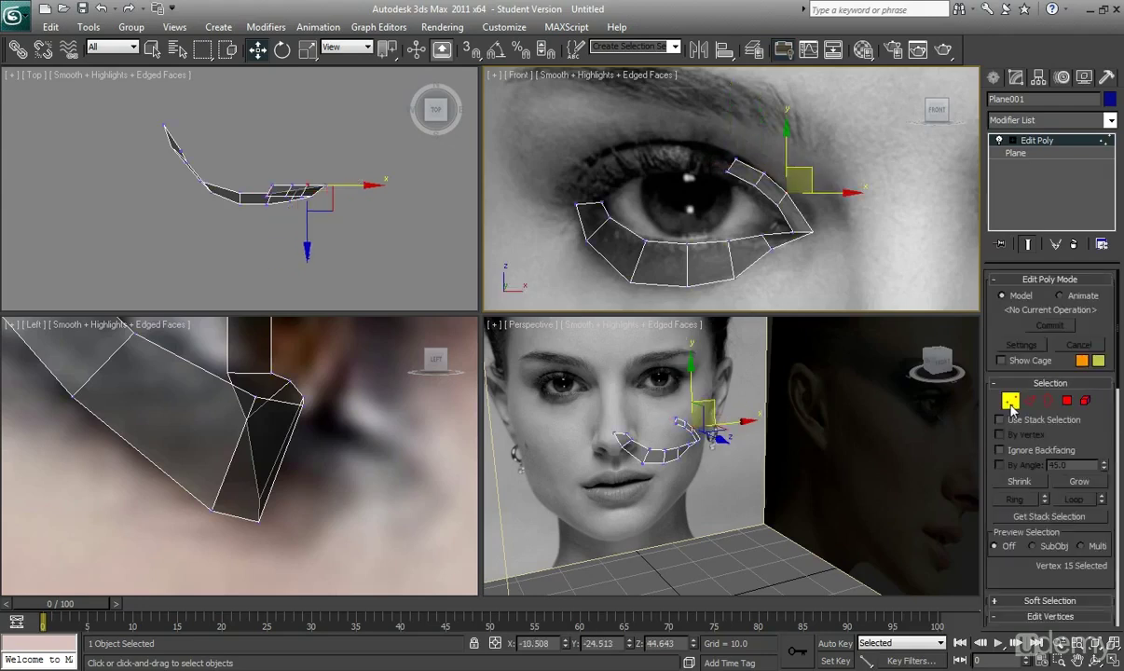
{"action": "scroll", "coordinate": [736, 184], "scroll_direction": "up", "scroll_amount": 2}
{"action": "mouse_move", "coordinate": [745, 146]}
{"action": "left_mouse_down"}
{"action": "mouse_move", "coordinate": [748, 155]}
{"action": "mouse_move", "coordinate": [753, 130]}
{"action": "left_mouse_up"}
{"action": "left_click_drag", "start_coordinate": [805, 194], "coordinate": [802, 200]}
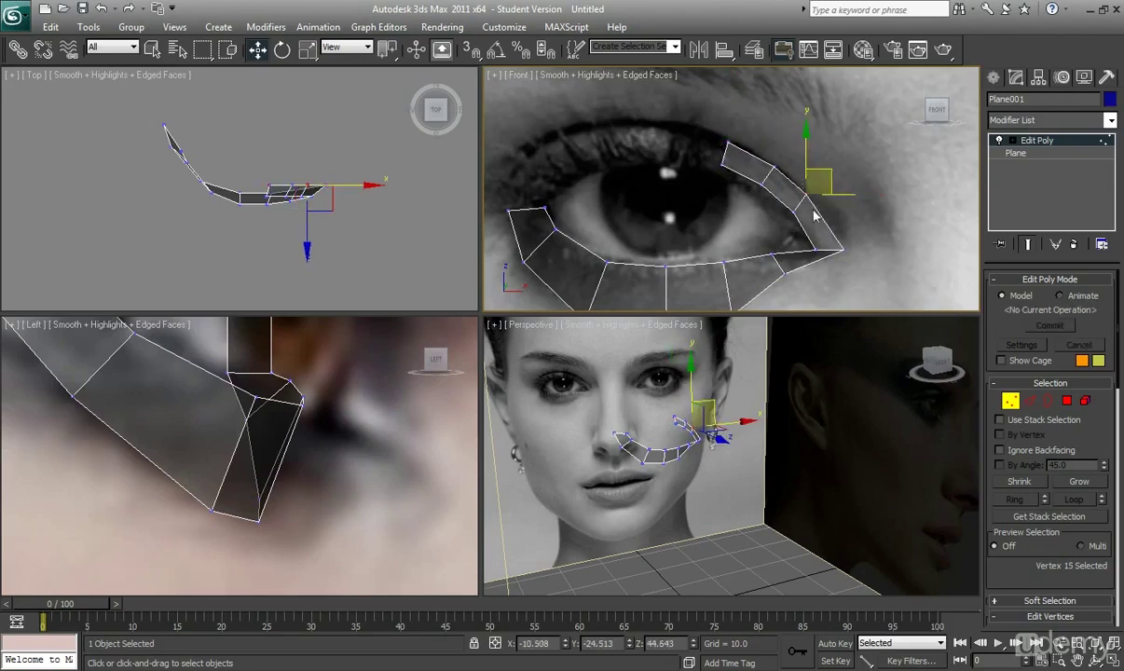
Lower the inner corner's tip vertex to about X -9.28, Z 42.44, undoing the excess move.
{"action": "left_click", "coordinate": [859, 266]}
{"action": "left_click_drag", "start_coordinate": [821, 256], "coordinate": [862, 246]}
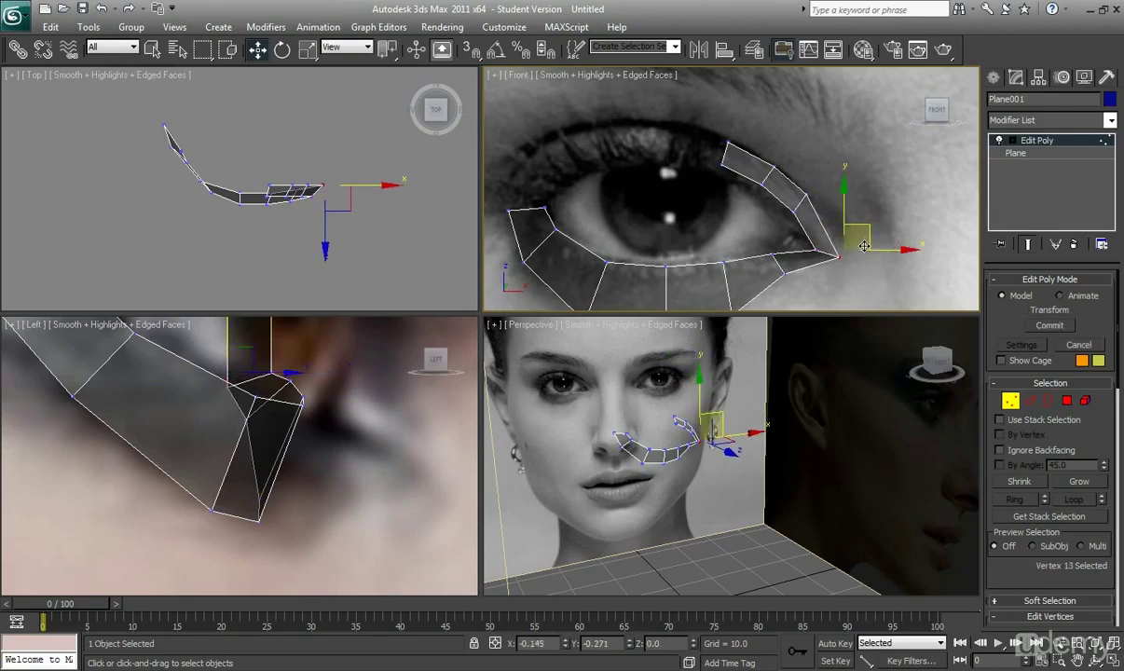
{"action": "key", "text": "ctrl+z"}
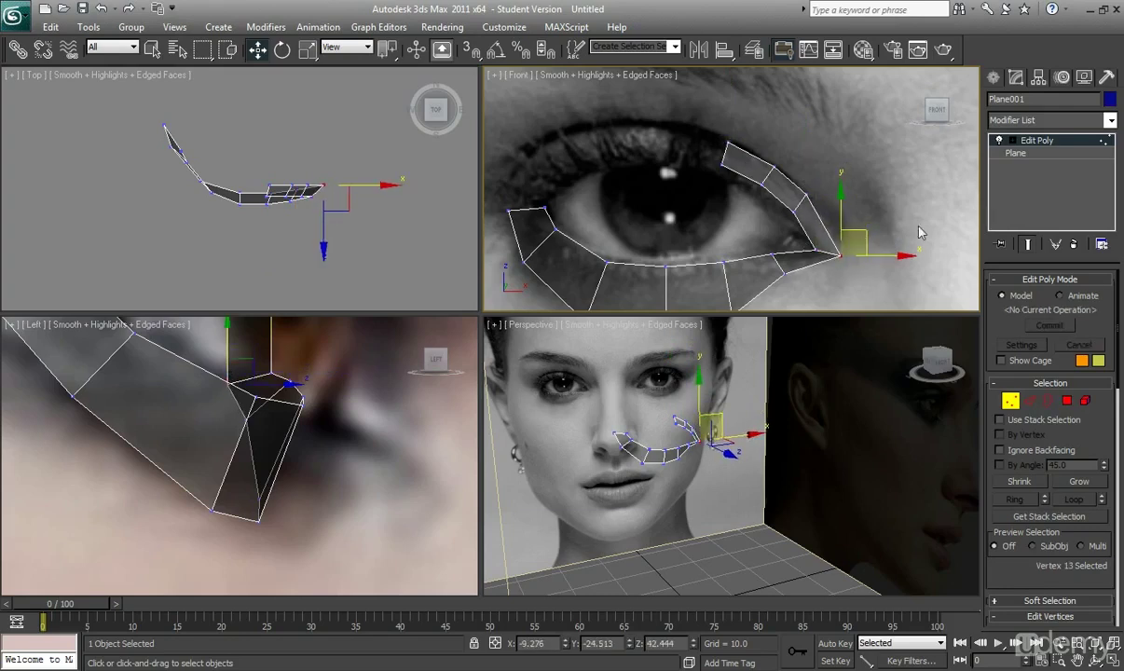
Extend the upper-lid strip by one polygon to above the pupil and adjust its upper outer vertex.
{"action": "left_click", "coordinate": [1030, 402]}
{"action": "middle_click_drag", "start_coordinate": [772, 162], "coordinate": [787, 172]}
{"action": "left_click_drag", "start_coordinate": [793, 168], "coordinate": [737, 144], "text": "shift"}
{"action": "key", "text": "1"}
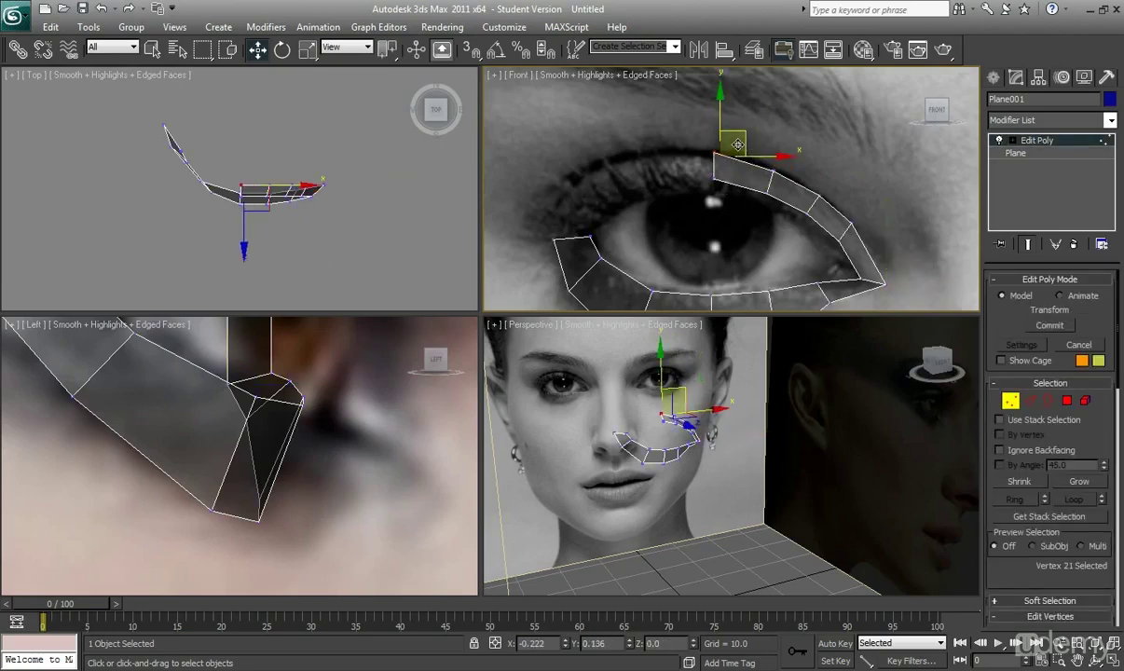
Extend the upper-lid strip one polygon past the pupil and raise its upper end vertex to about Z 47.11.
{"action": "key", "text": "2"}
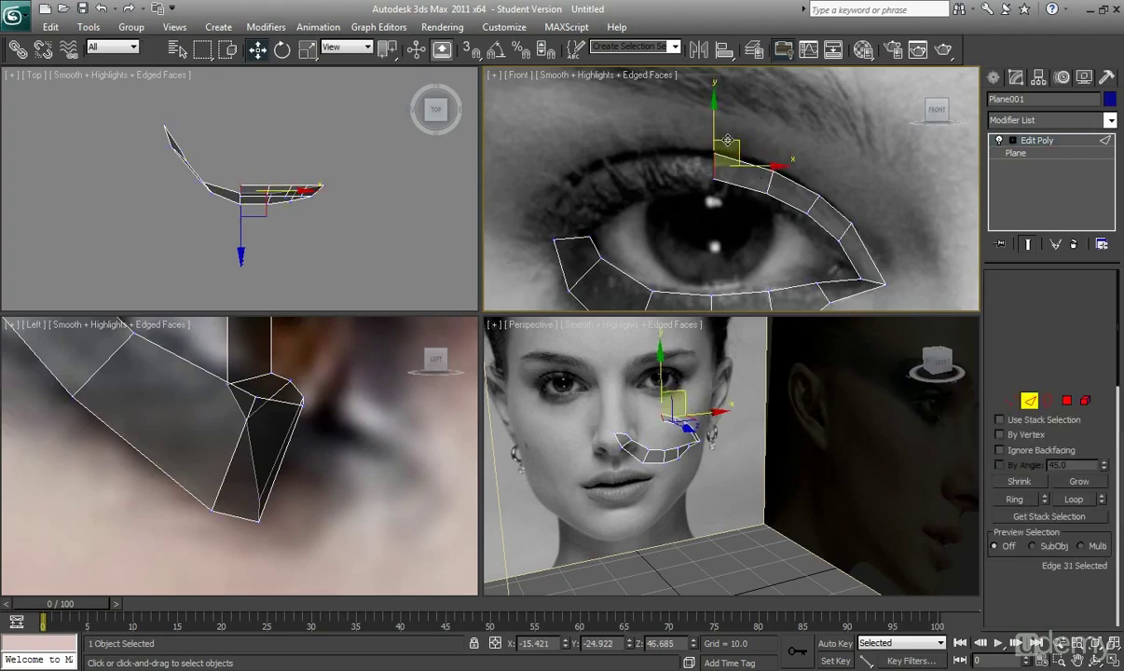
{"action": "left_click_drag", "start_coordinate": [739, 150], "coordinate": [684, 156], "text": "shift"}
{"action": "left_click", "coordinate": [1012, 402]}
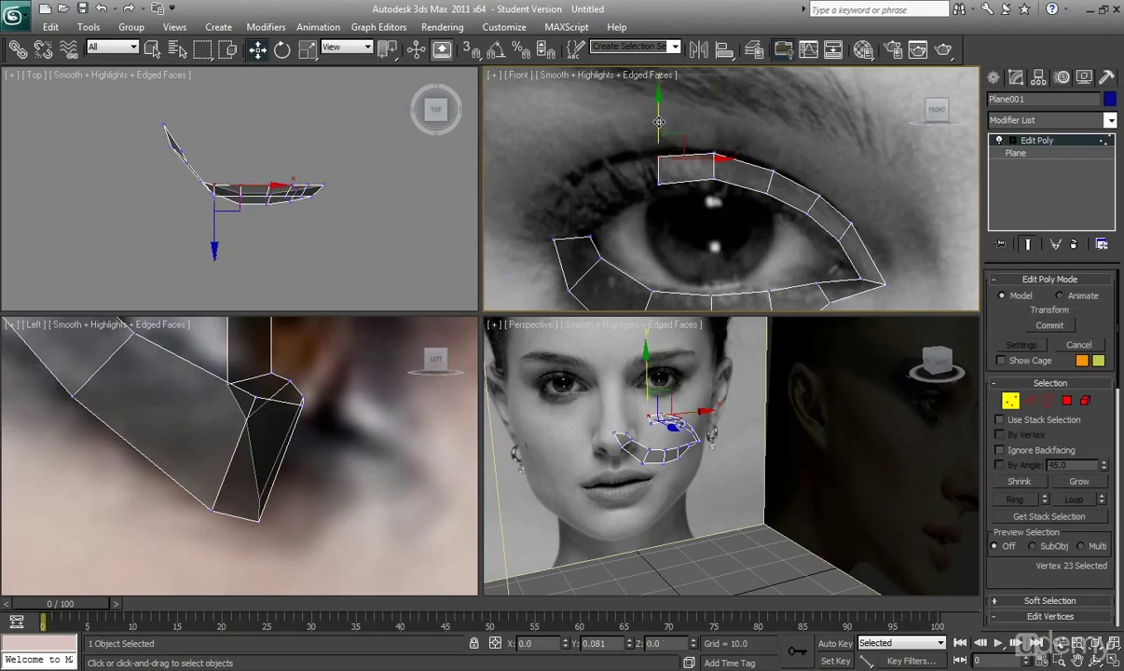
{"action": "left_click_drag", "start_coordinate": [659, 124], "coordinate": [658, 118]}
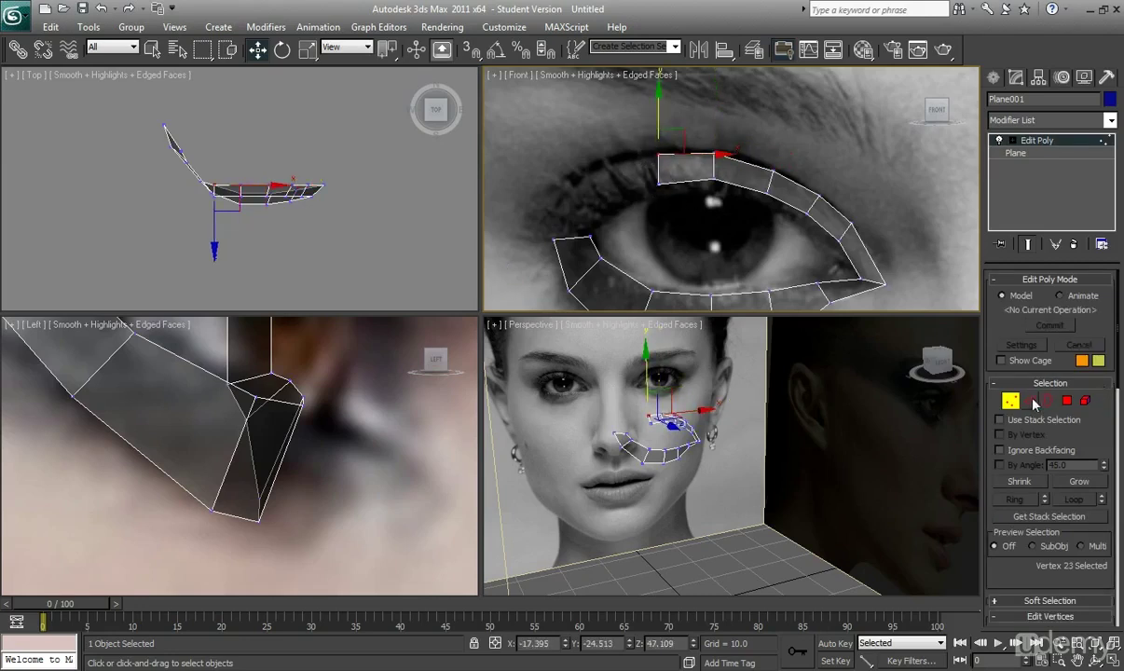
Extend another upper-lid polygon toward the outer eye corner, widen its top edge, and place its upper end vertex at about X -19.73, Z 46.55.
{"action": "left_click", "coordinate": [1028, 400]}
{"action": "left_click", "coordinate": [659, 167]}
{"action": "left_click_drag", "start_coordinate": [663, 147], "coordinate": [615, 175], "text": "shift"}
{"action": "left_click", "coordinate": [1011, 400]}
{"action": "left_click_drag", "start_coordinate": [684, 140], "coordinate": [672, 140]}
{"action": "left_click", "coordinate": [614, 175]}
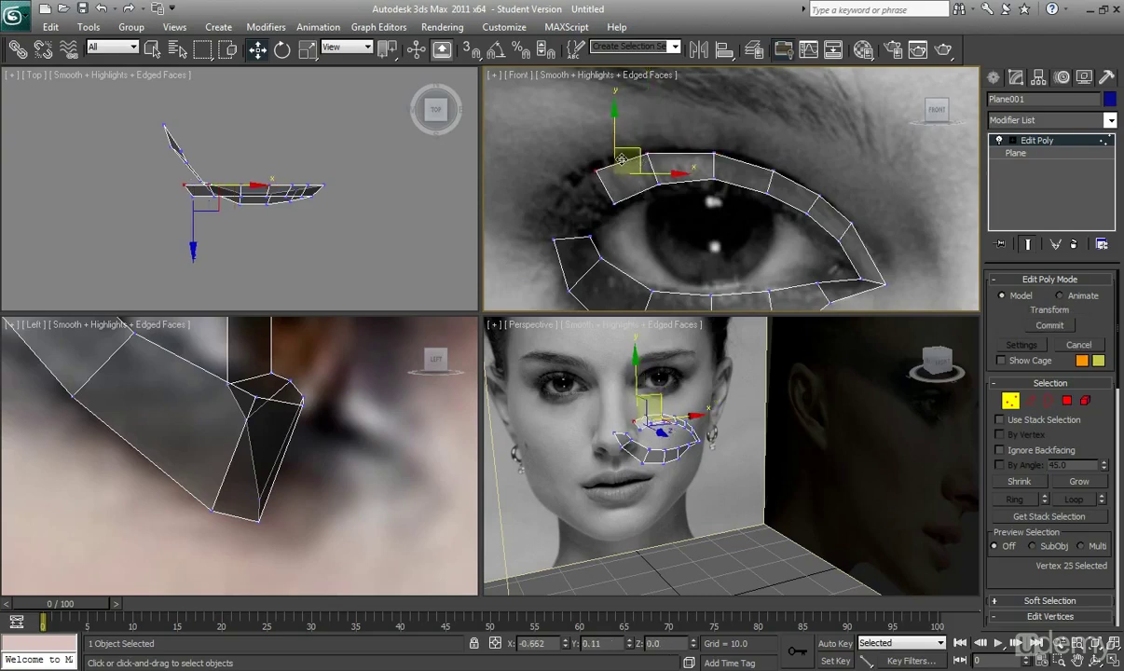
{"action": "left_click_drag", "start_coordinate": [614, 164], "coordinate": [591, 168]}
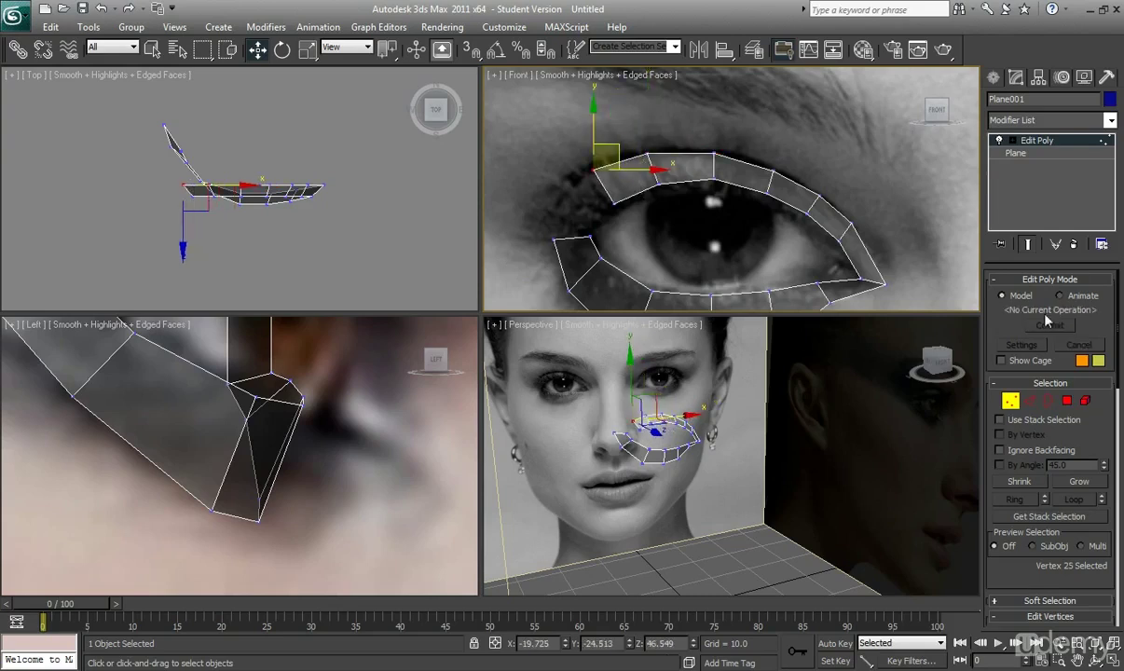
Extend the upper-lid end edge down into one more polygon just above the strip's outer-corner end.
{"action": "left_click", "coordinate": [1028, 399]}
{"action": "middle_click_drag", "start_coordinate": [626, 168], "coordinate": [675, 166]}
{"action": "left_click_drag", "start_coordinate": [677, 166], "coordinate": [657, 194], "text": "shift"}
{"action": "scroll", "coordinate": [593, 239], "scroll_direction": "up", "scroll_amount": 4}
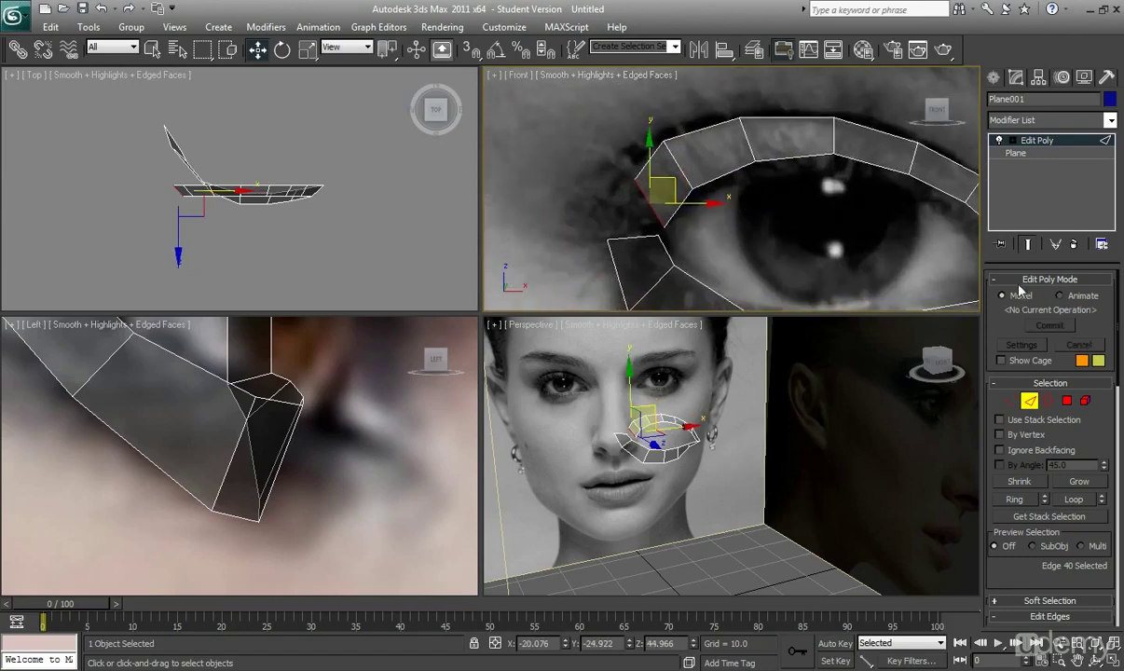
{"action": "left_click", "coordinate": [1010, 401]}
{"action": "scroll", "coordinate": [646, 189], "scroll_direction": "down", "scroll_amount": 2}
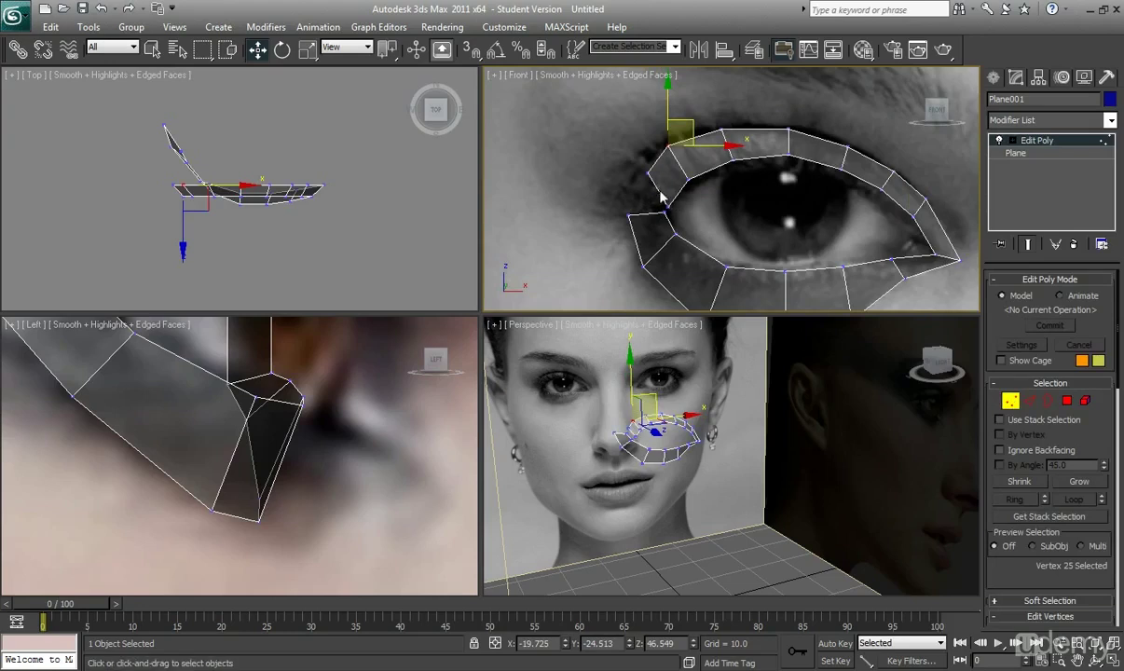
Target Weld the upper-lid strip's end edge onto the lower strip's outer-corner end edge, closing the polygon ring around the eye.
{"action": "scroll", "coordinate": [652, 221], "scroll_direction": "up", "scroll_amount": 5}
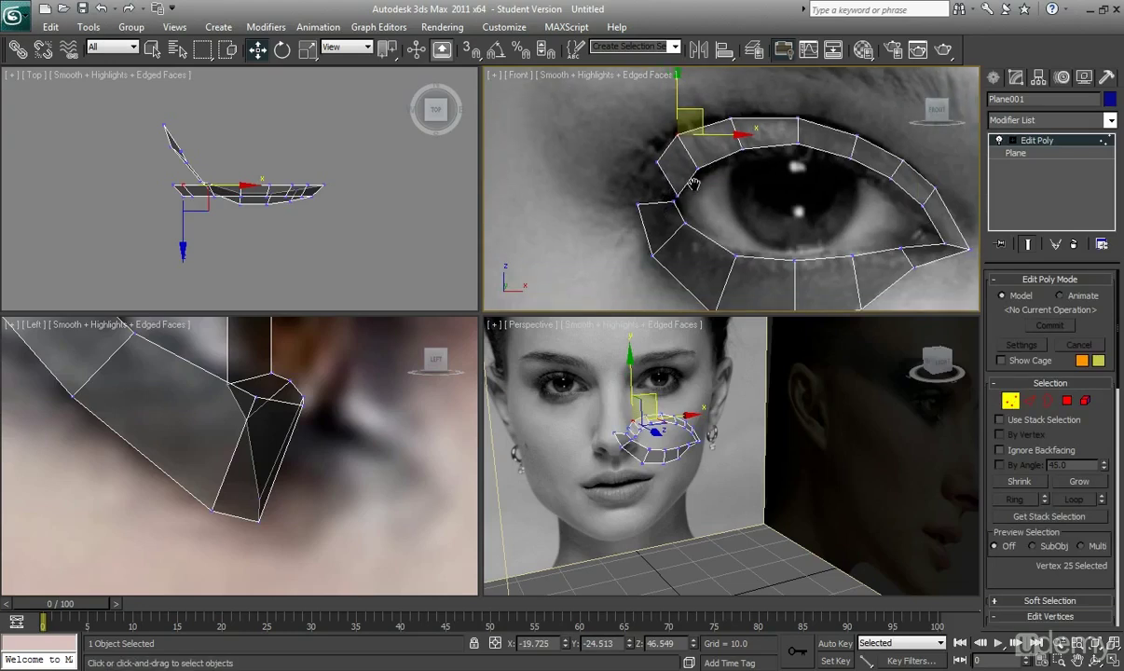
{"action": "left_click", "coordinate": [1028, 401]}
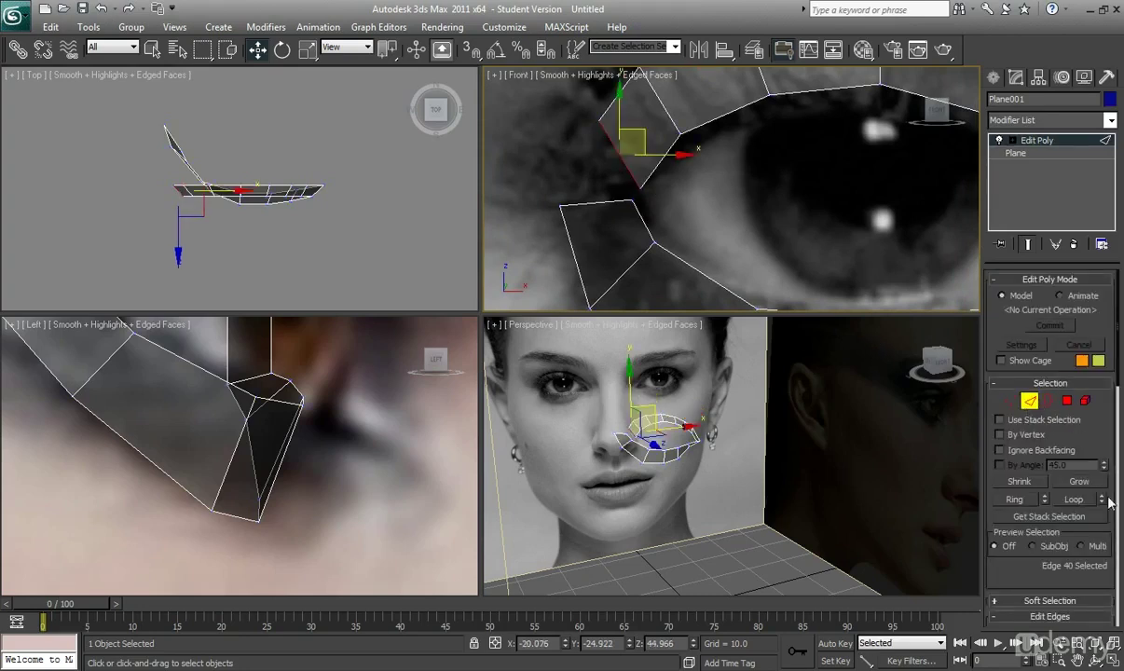
{"action": "scroll", "coordinate": [1109, 529], "scroll_direction": "down", "scroll_amount": 5}
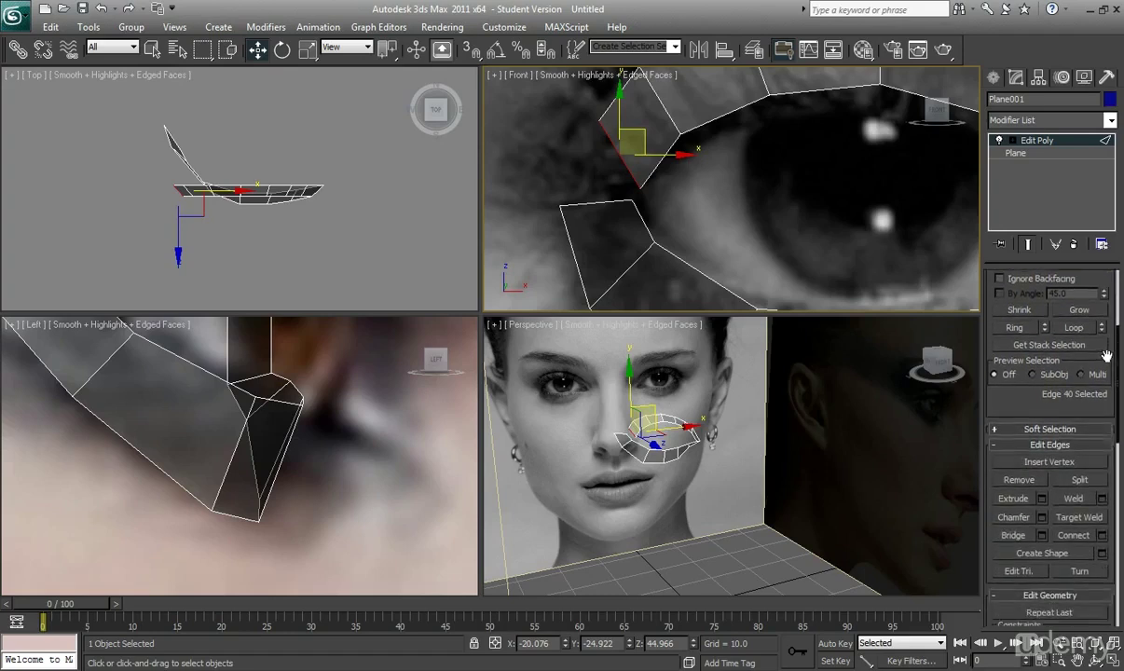
{"action": "left_click", "coordinate": [1079, 450]}
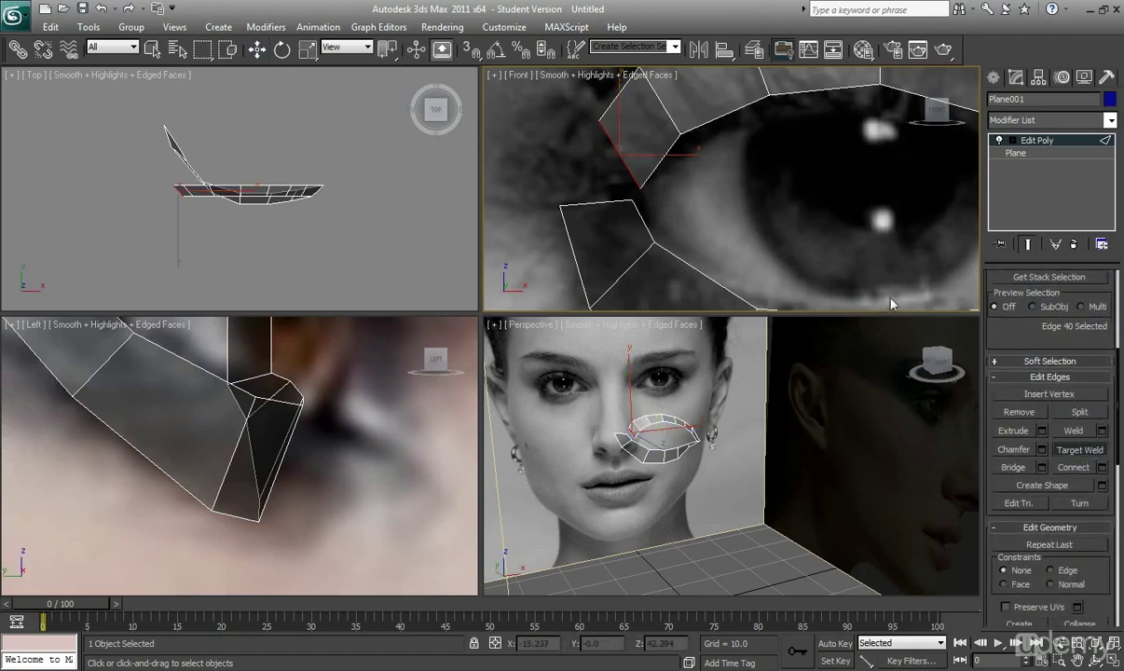
{"action": "left_click", "coordinate": [614, 150]}
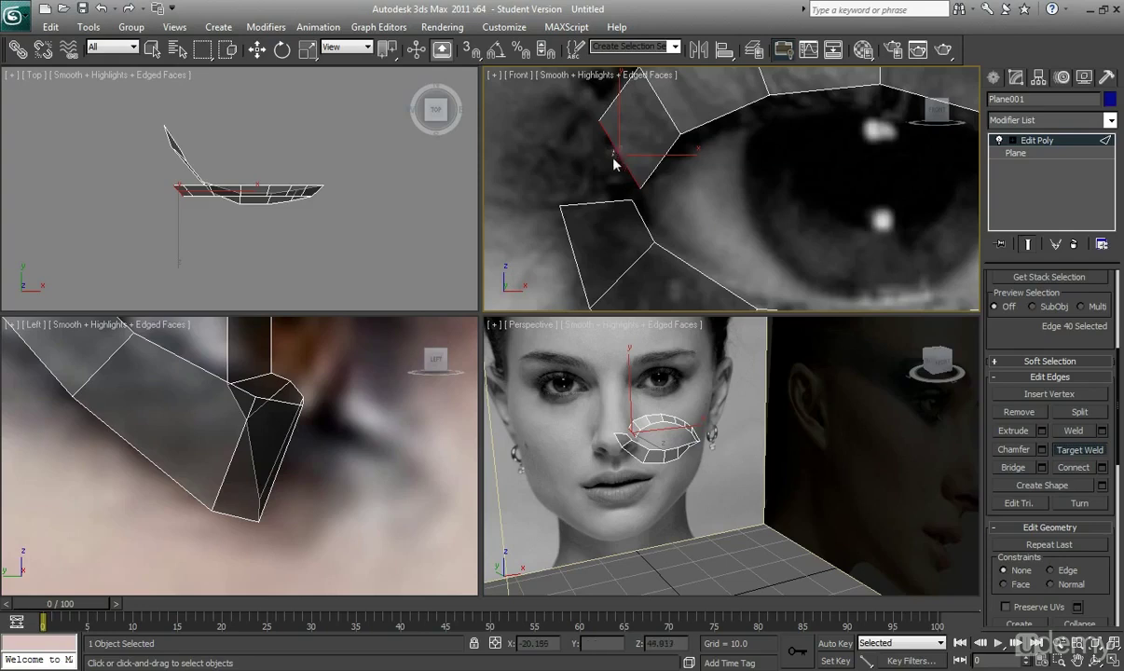
{"action": "left_click", "coordinate": [591, 201]}
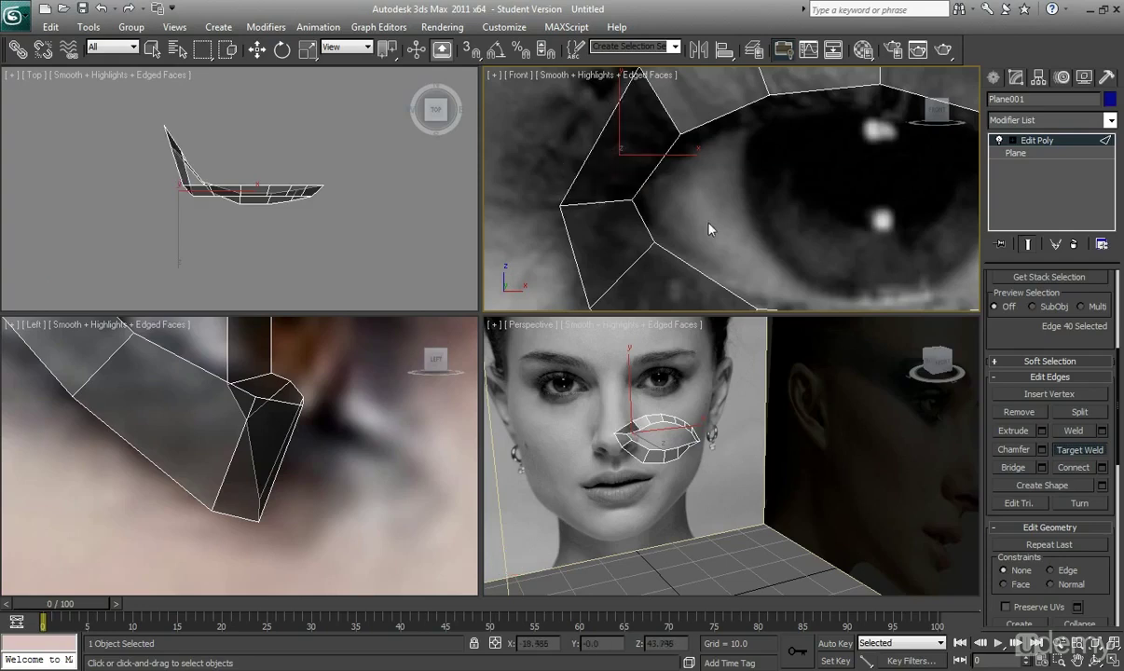
{"action": "scroll", "coordinate": [725, 203], "scroll_direction": "down", "scroll_amount": 4}
{"action": "middle_click_drag", "start_coordinate": [725, 203], "coordinate": [698, 208]}
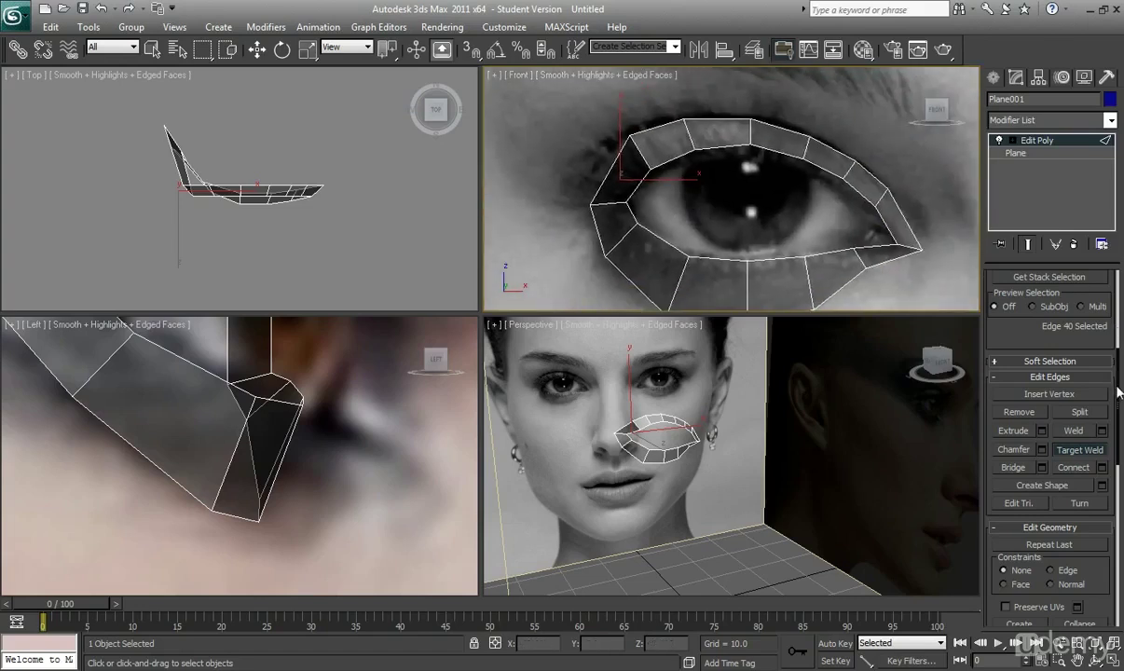
Move the two vertices across the ring's upper outer corner back in depth to about Y -23.16, following the face's curve.
{"action": "left_click_drag", "start_coordinate": [1117, 391], "coordinate": [1116, 296]}
{"action": "left_click", "coordinate": [1028, 399]}
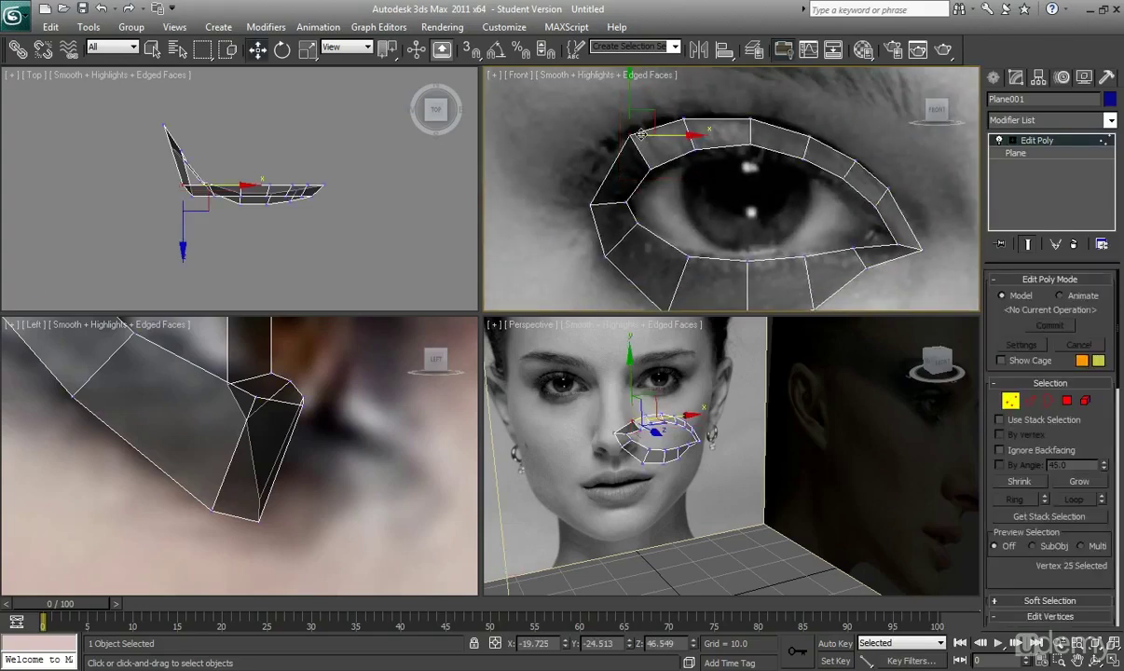
{"action": "left_click_drag", "start_coordinate": [611, 120], "coordinate": [666, 186]}
{"action": "middle_click_drag", "start_coordinate": [160, 170], "coordinate": [219, 177]}
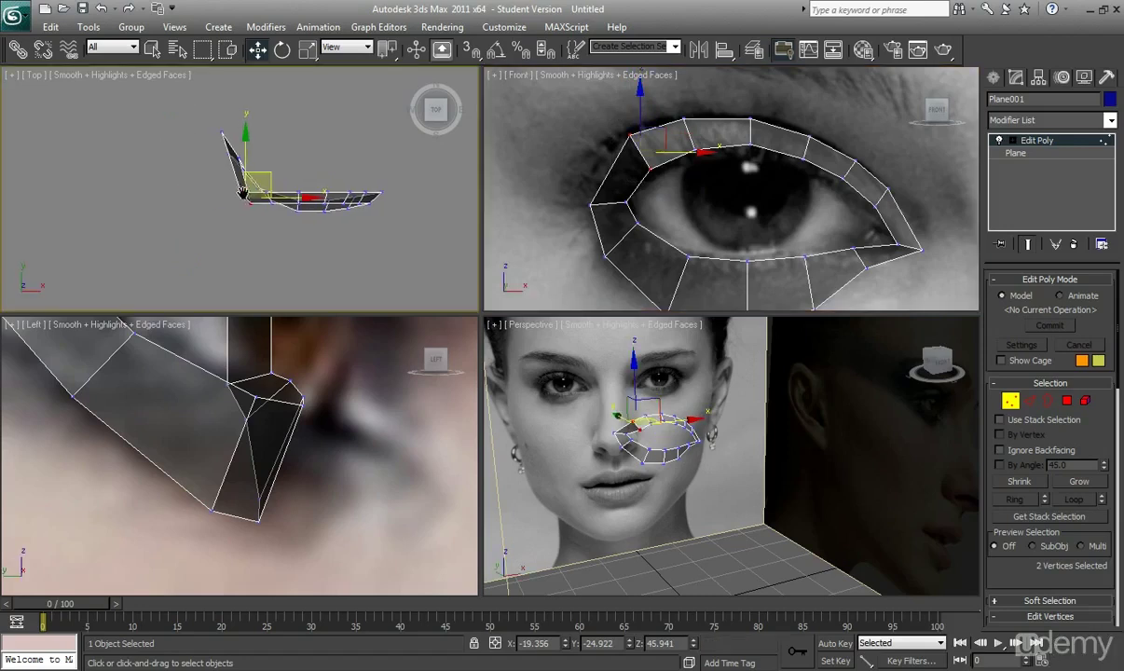
{"action": "scroll", "coordinate": [220, 177], "scroll_direction": "up", "scroll_amount": 2}
{"action": "left_click_drag", "start_coordinate": [249, 154], "coordinate": [257, 129]}
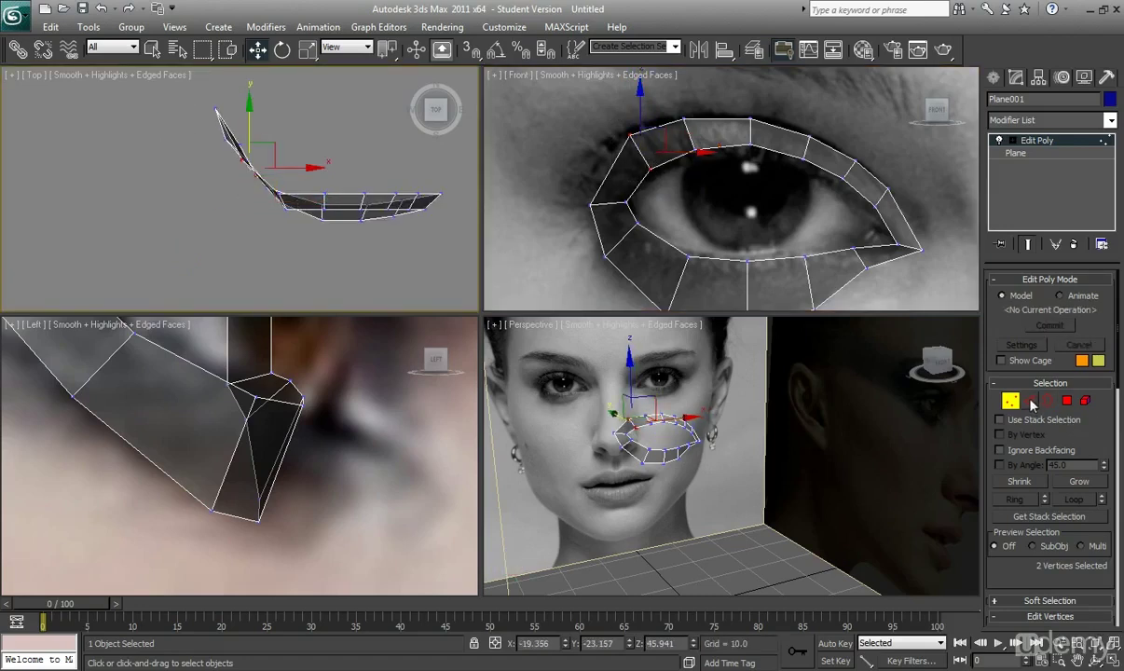
Move the next crosswise edge of the upper lid back in depth to about Y -24.26.
{"action": "left_click", "coordinate": [1030, 402]}
{"action": "left_click", "coordinate": [687, 132]}
{"action": "middle_click_drag", "start_coordinate": [311, 235], "coordinate": [321, 242]}
{"action": "left_click_drag", "start_coordinate": [296, 170], "coordinate": [295, 152]}
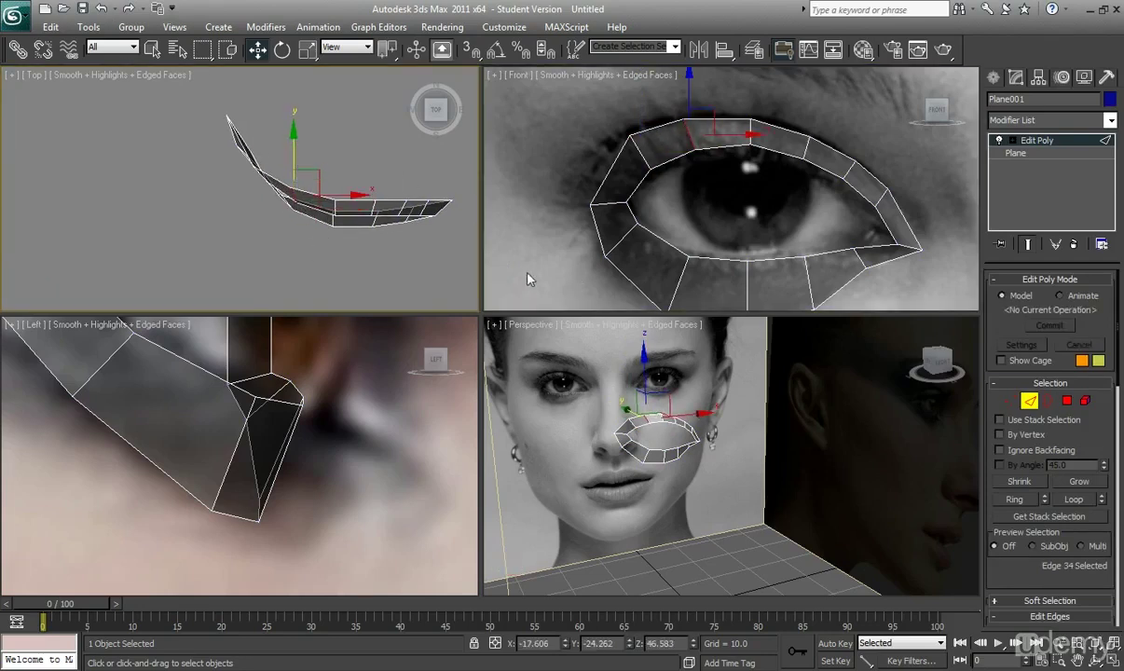
Adjust the inner eye-corner vertices in side profile, placing the corner's tip vertex at about Y -25.04, Z 42.52.
{"action": "middle_click_drag", "start_coordinate": [650, 410], "coordinate": [760, 448], "text": "alt"}
{"action": "scroll", "coordinate": [737, 433], "scroll_direction": "up", "scroll_amount": 4}
{"action": "key", "text": "alt+x"}
{"action": "left_click", "coordinate": [1010, 400]}
{"action": "middle_click_drag", "start_coordinate": [820, 485], "coordinate": [661, 484], "text": "alt"}
{"action": "left_click", "coordinate": [667, 468]}
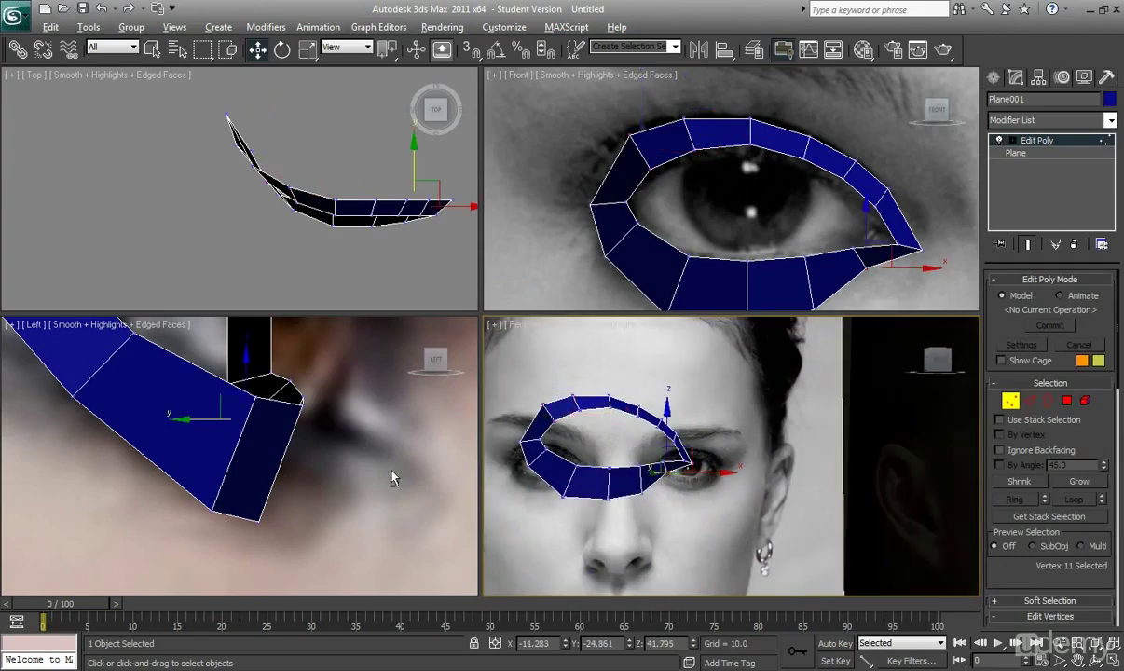
{"action": "key", "text": "alt+x"}
{"action": "middle_click_drag", "start_coordinate": [277, 416], "coordinate": [284, 452]}
{"action": "left_click_drag", "start_coordinate": [310, 456], "coordinate": [279, 417]}
{"action": "left_click", "coordinate": [297, 421]}
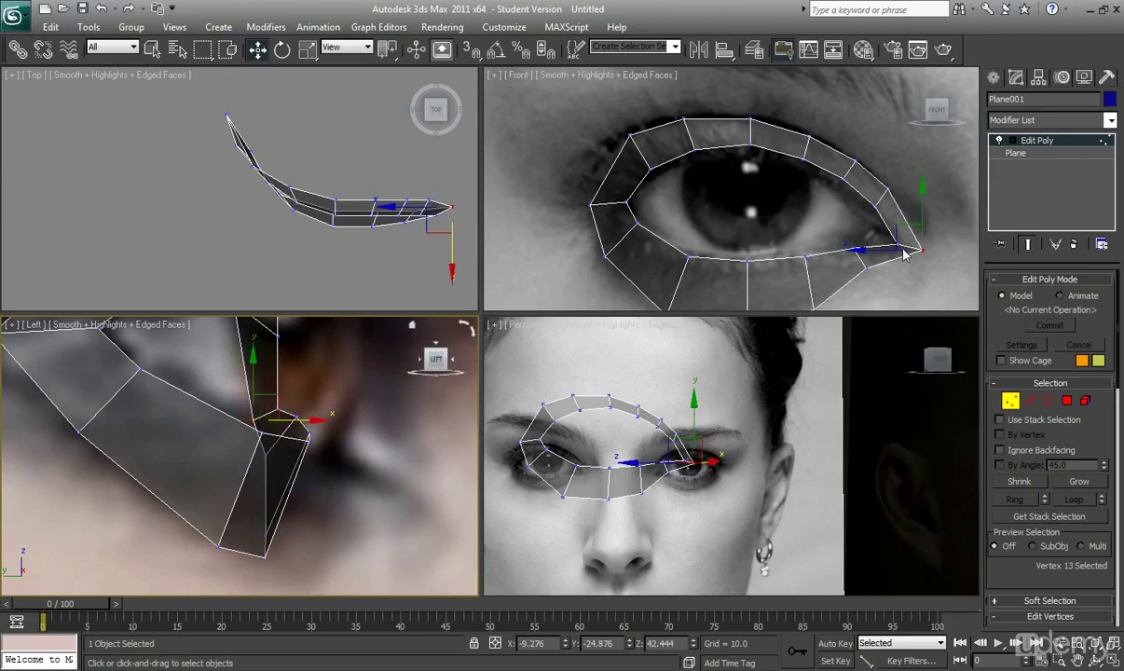
{"action": "middle_click_drag", "start_coordinate": [262, 374], "coordinate": [283, 401]}
{"action": "left_click_drag", "start_coordinate": [300, 423], "coordinate": [313, 417]}
Examine the closed eye ring against the whole face in the perspective and front views.
{"action": "right_click", "coordinate": [713, 524]}
{"action": "scroll", "coordinate": [714, 524], "scroll_direction": "down", "scroll_amount": 3}
{"action": "mouse_move", "coordinate": [716, 510]}
{"action": "middle_mouse_down", "text": "alt"}
{"action": "mouse_move", "coordinate": [716, 526]}
{"action": "mouse_move", "coordinate": [714, 488]}
{"action": "middle_mouse_up", "text": "alt"}
{"action": "scroll", "coordinate": [618, 191], "scroll_direction": "down", "scroll_amount": 5}
{"action": "scroll", "coordinate": [690, 191], "scroll_direction": "down", "scroll_amount": 3}
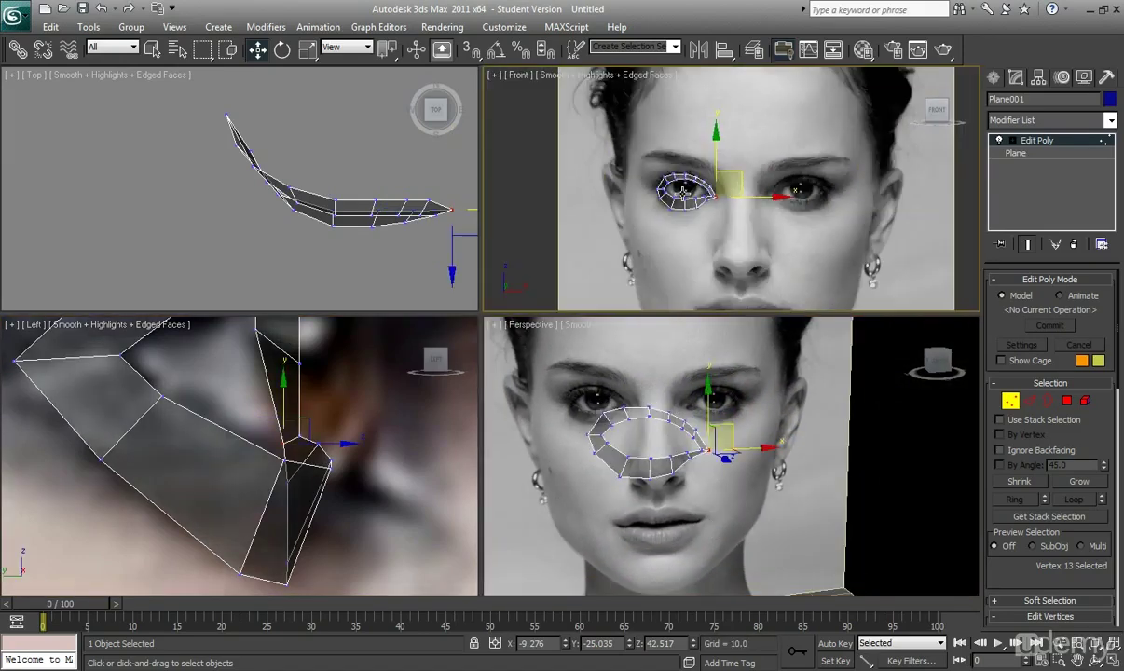
{"action": "scroll", "coordinate": [686, 196], "scroll_direction": "up", "scroll_amount": 4}
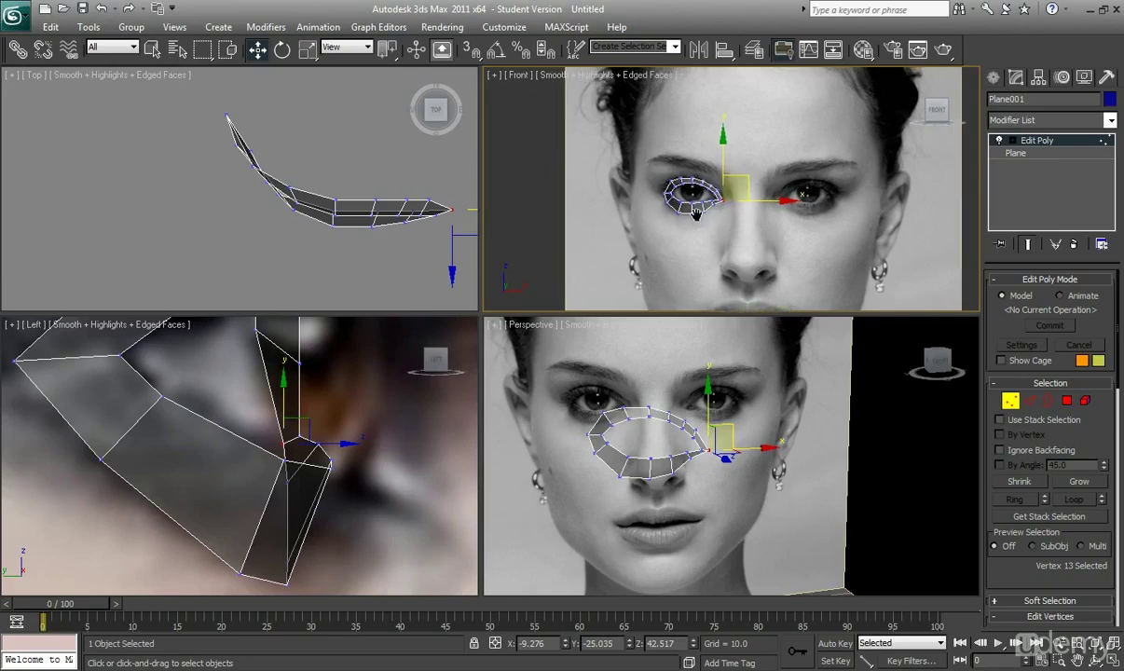